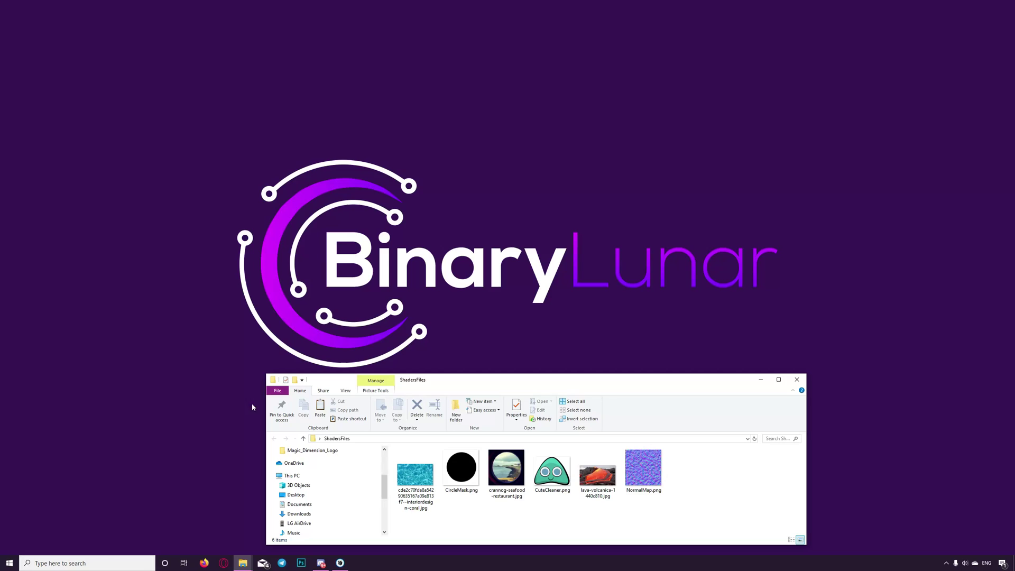
Launch Unity Hub from the Start search
key(super)
text(unit)
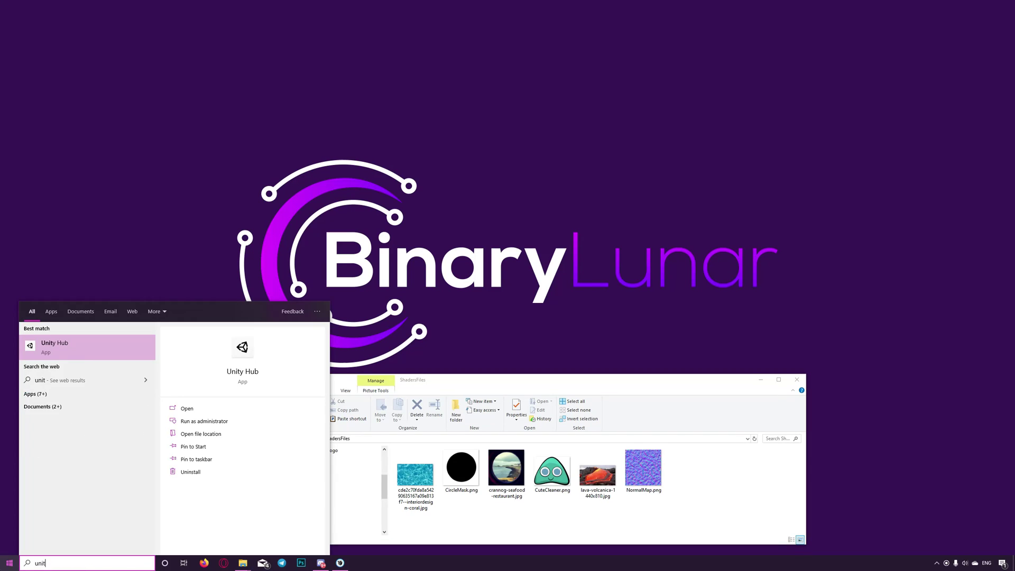
key(Return)
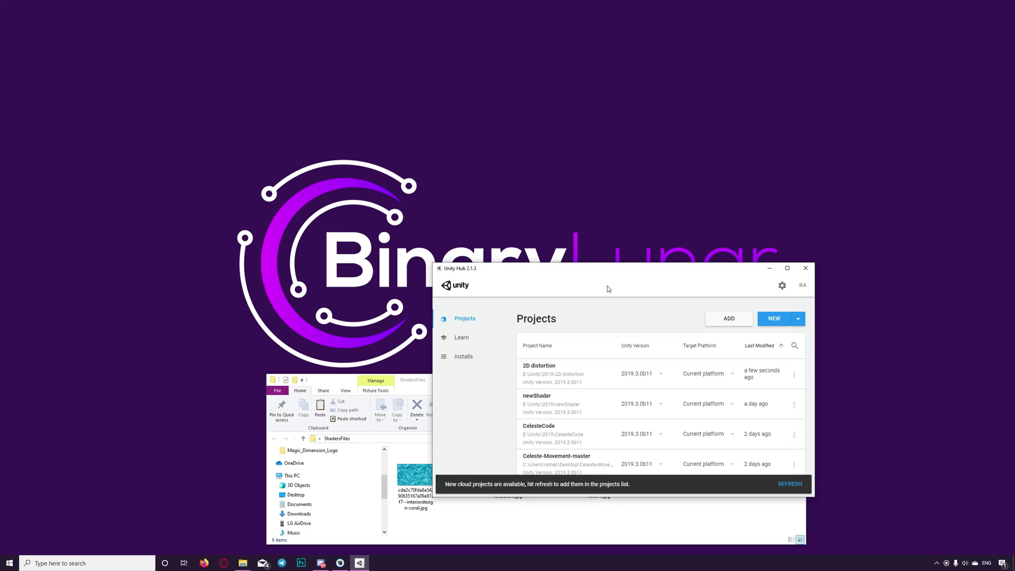
drag(606, 271, 509, 250)
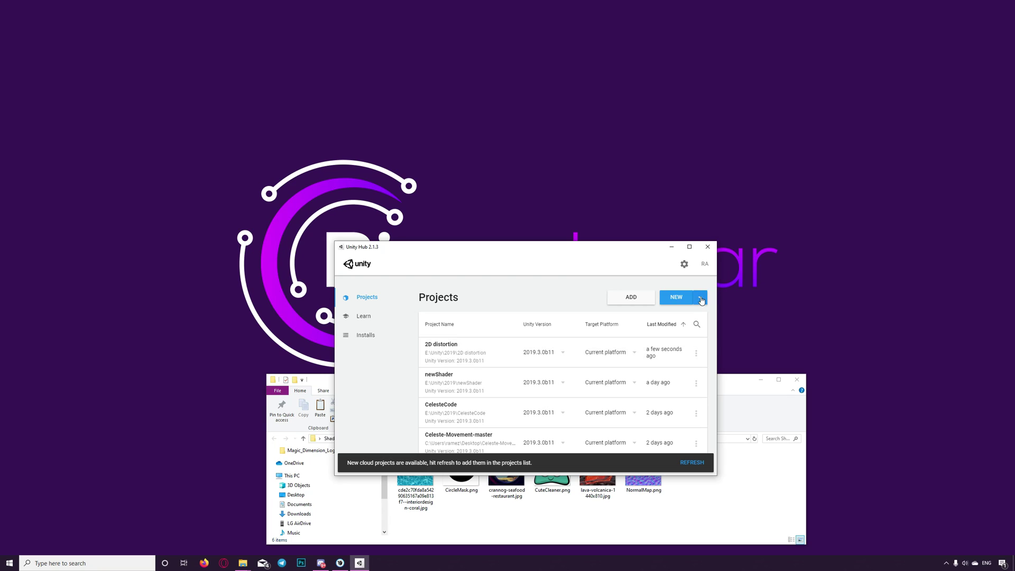
Create a new 2D-template project named Distortion
click(683, 298)
click(599, 297)
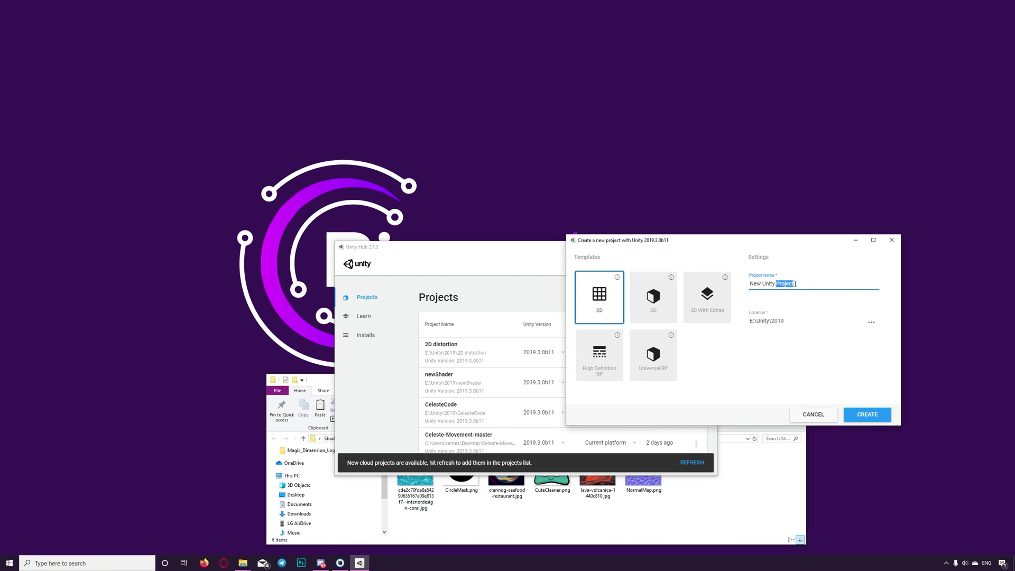
key(super)
key(Escape)
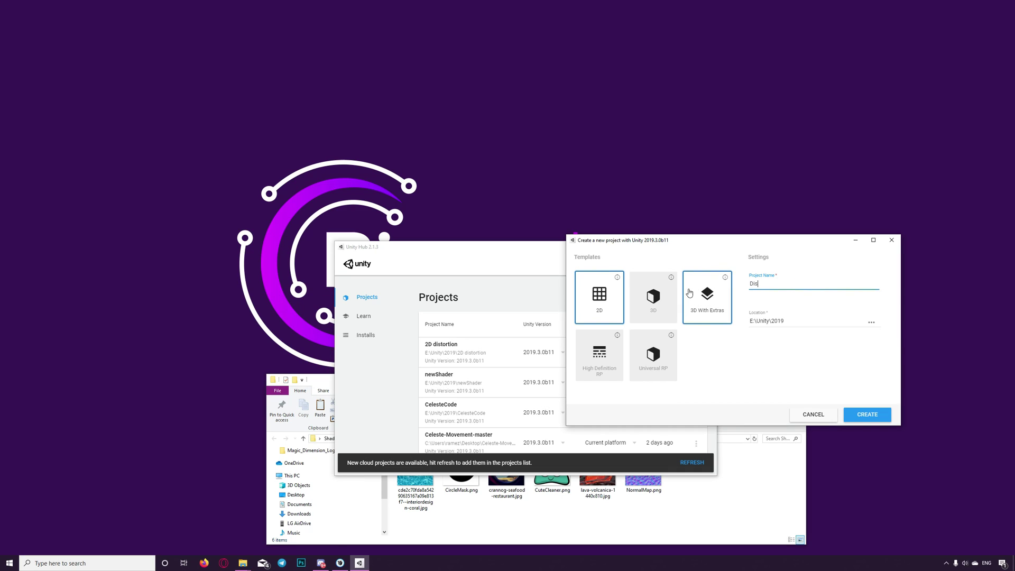
key(Return)
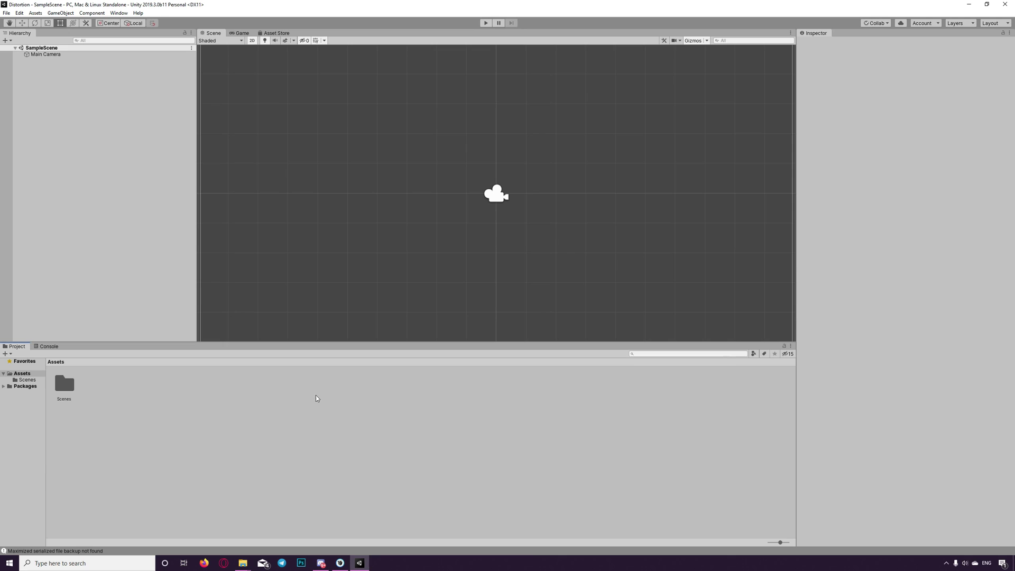
Create a Universal Render Pipeline Asset (Forward Renderer), adding the 2D Effects assets to Assets
right_click(264, 411)
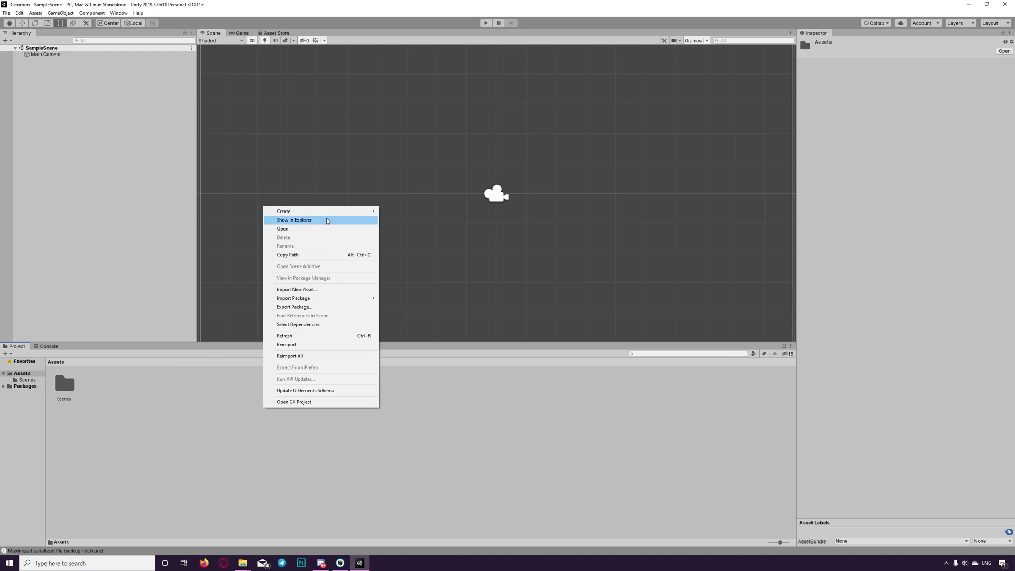
mouse_move(328, 213)
mouse_move(433, 332)
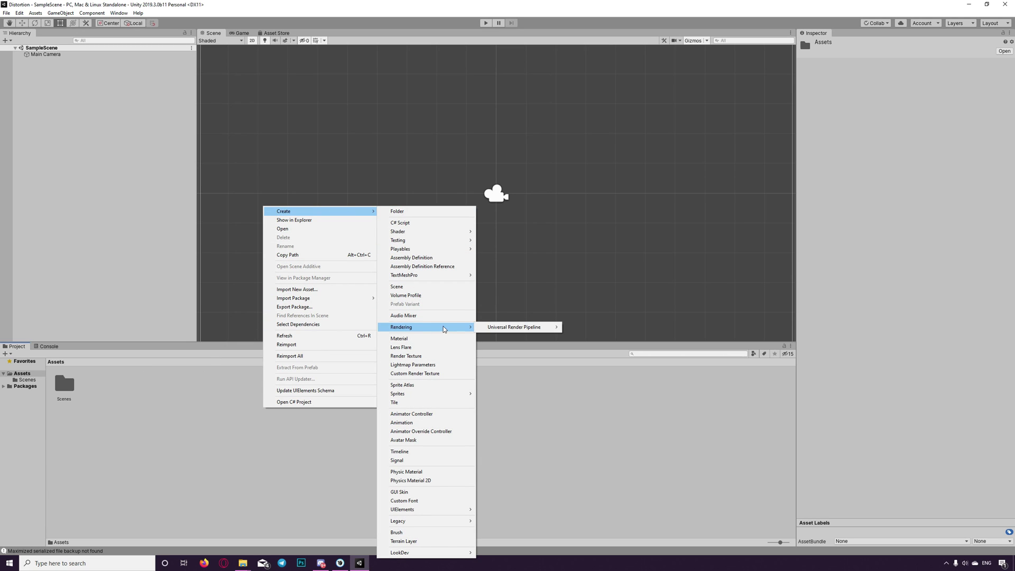
mouse_move(521, 331)
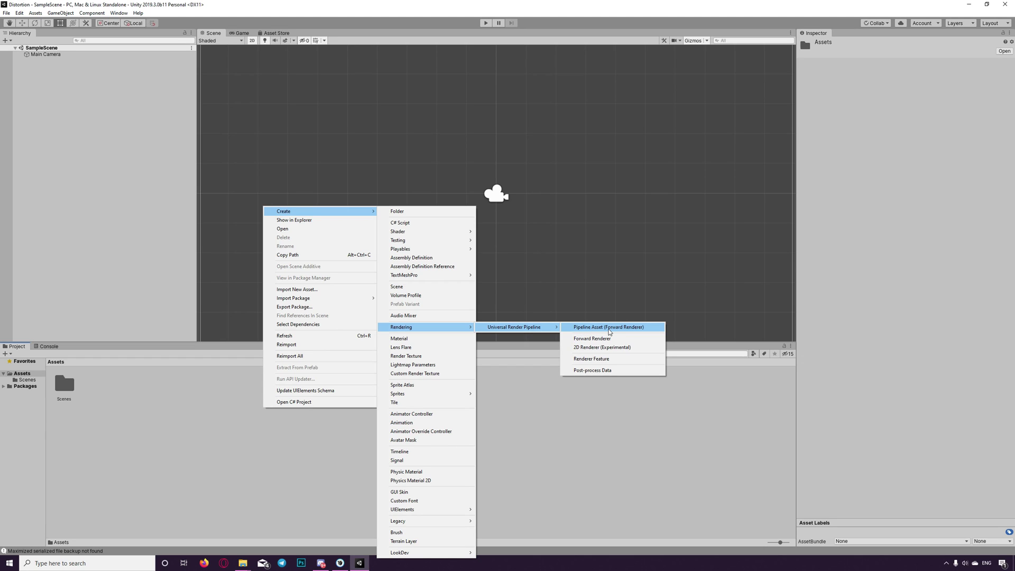
click(624, 332)
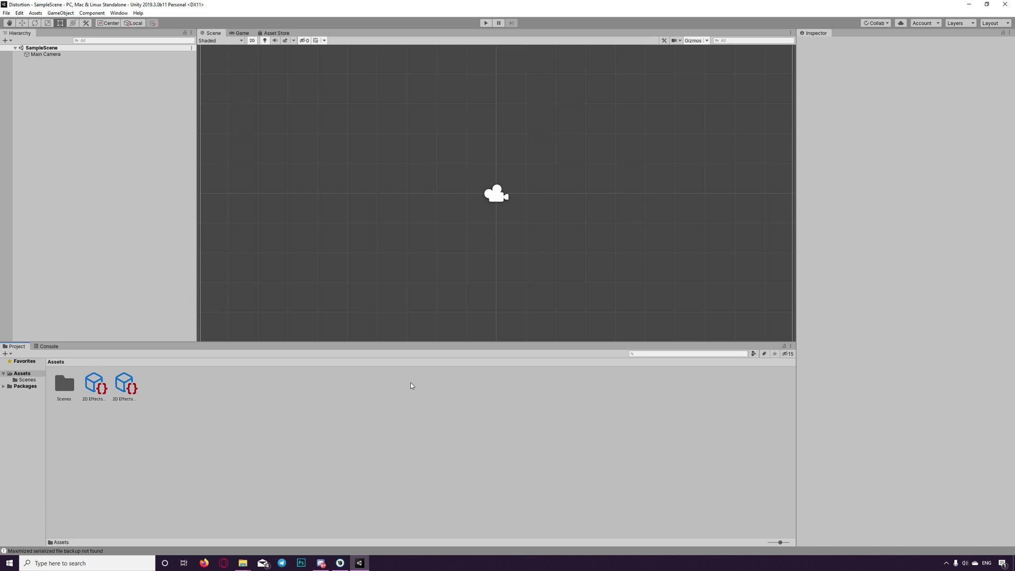
Set the Graphics Scriptable Render Pipeline Settings to 2D Effects Renderer in Project Settings
click(20, 14)
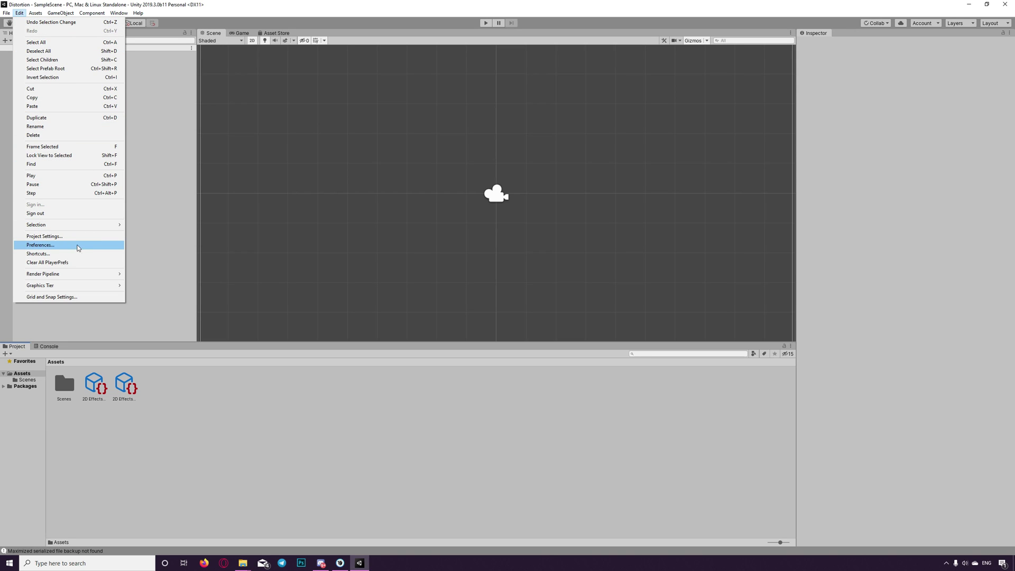
click(58, 236)
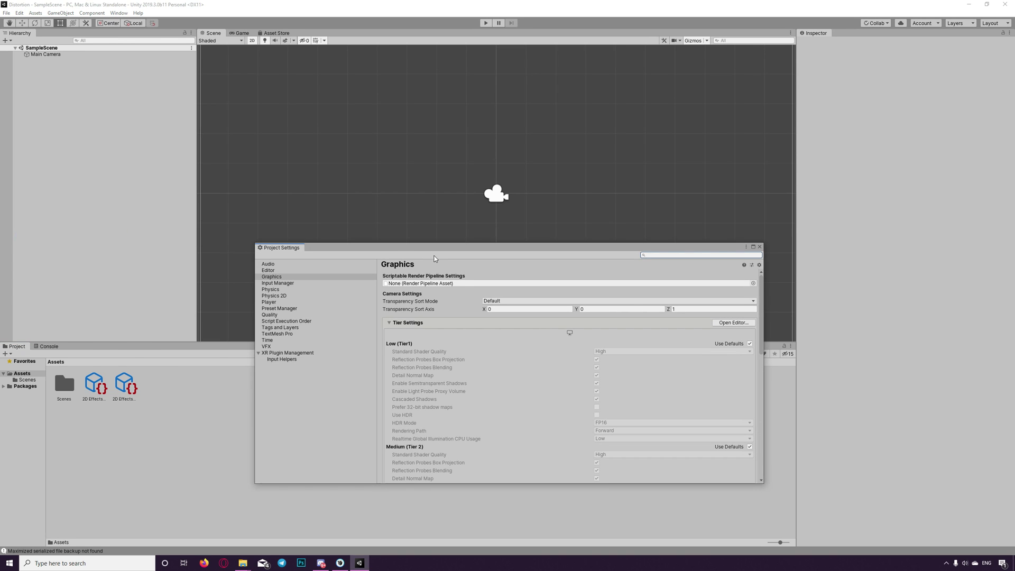
drag(437, 248, 429, 206)
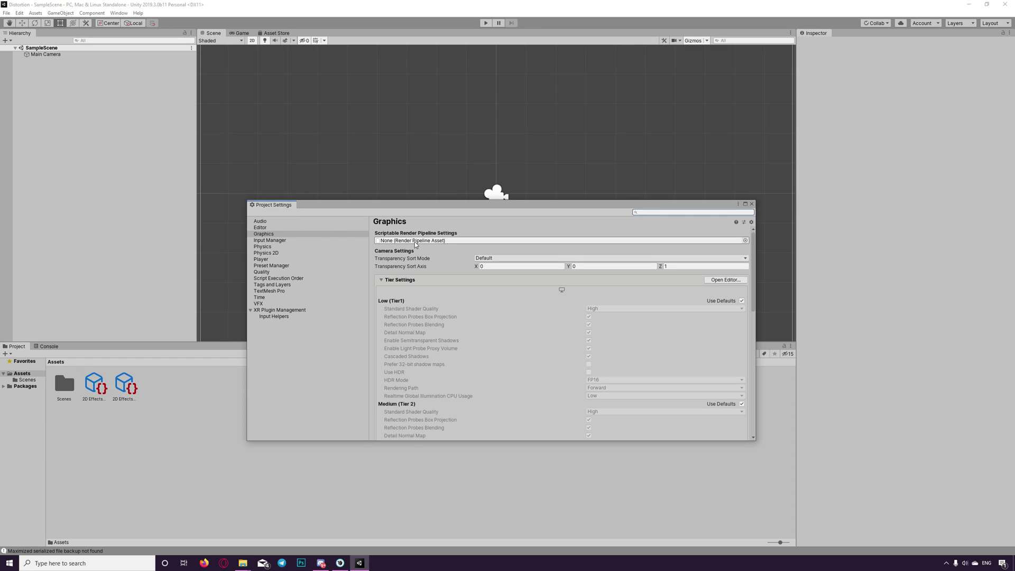
click(745, 240)
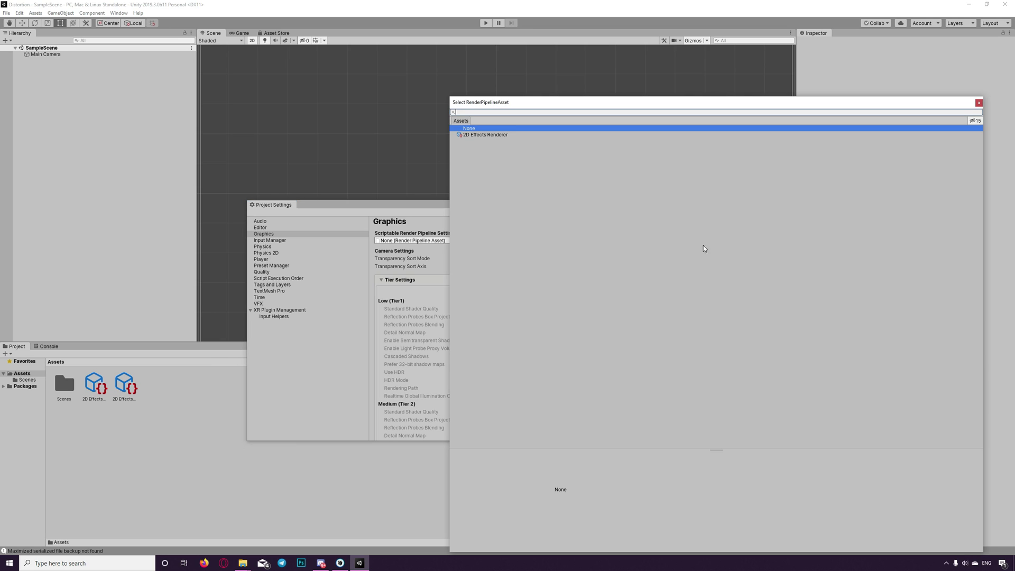
double_click(484, 136)
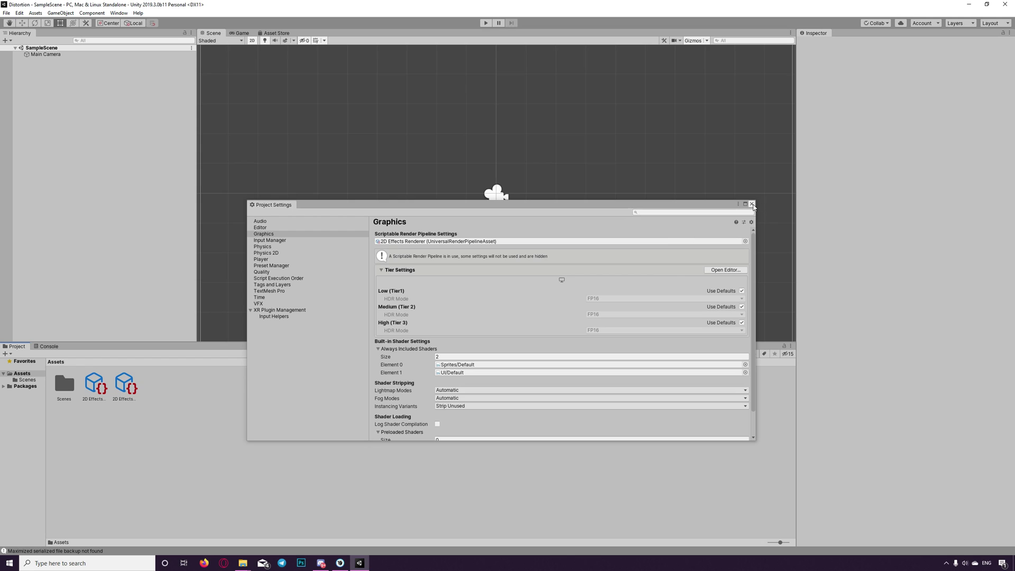
click(752, 204)
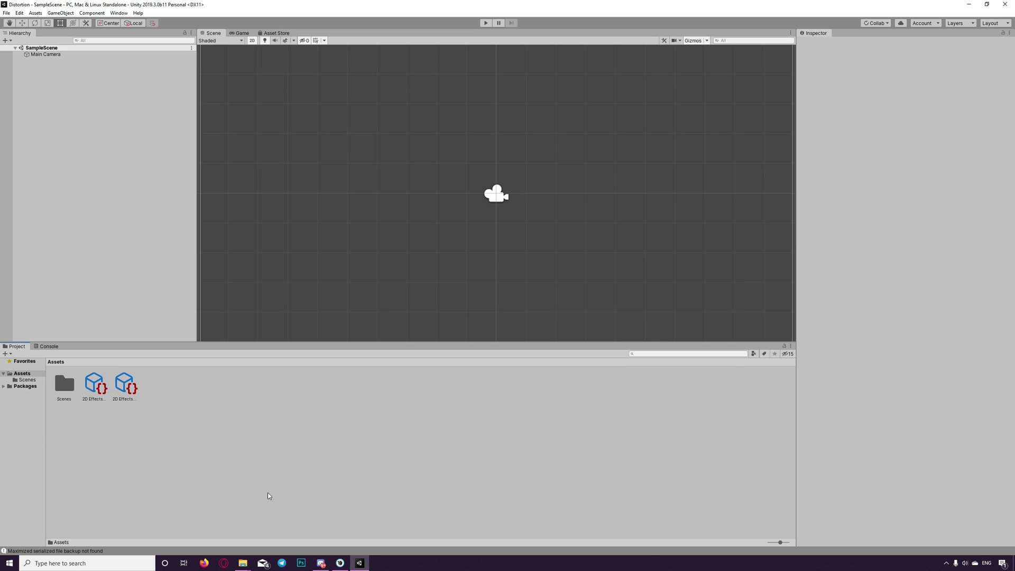
Drag all six ShadersFiles images, including NormalMap, from Explorer into Unity's Assets folder
mouse_move(246, 555)
click(284, 526)
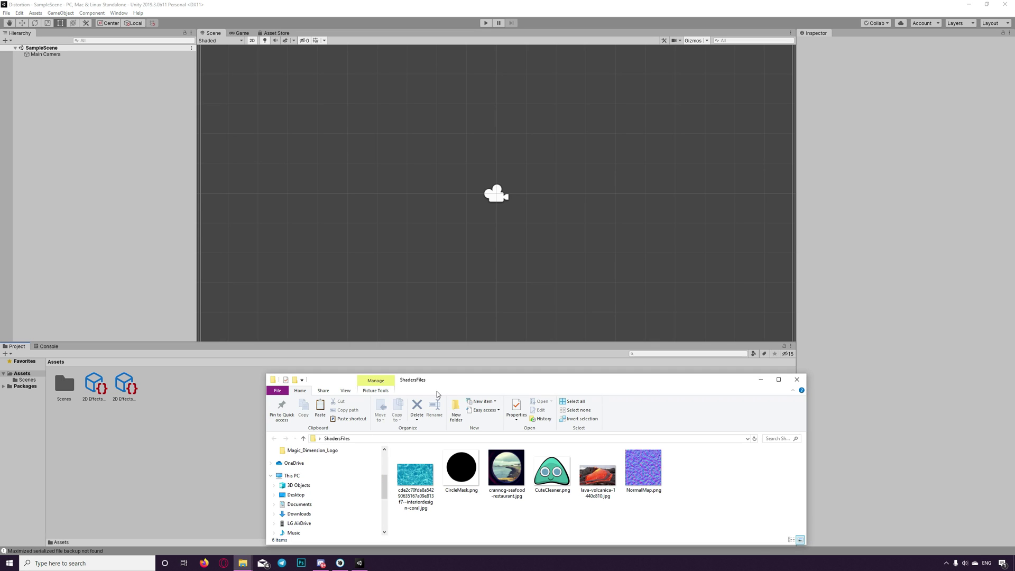
drag(417, 523, 667, 471)
click(648, 495)
drag(416, 527, 227, 473)
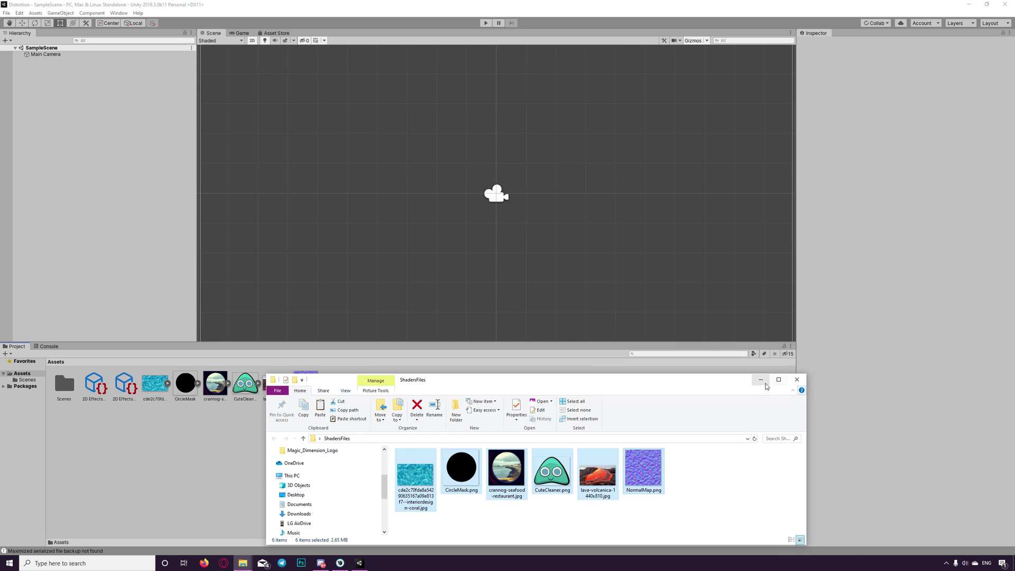
click(761, 379)
Create a 2D Renderer Sprite Graph named DistortionEffect and open it in Shader Graph
right_click(441, 405)
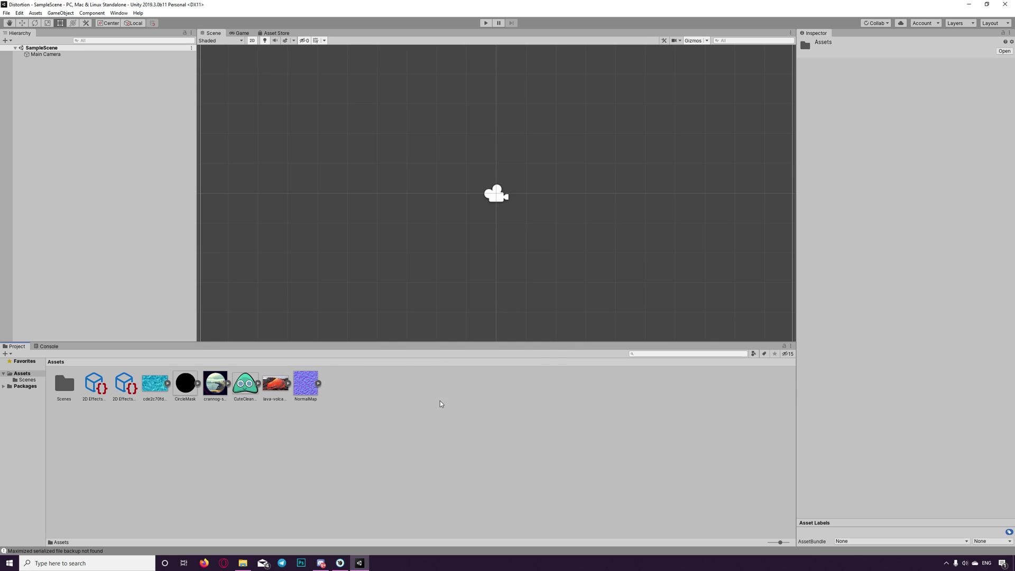
mouse_move(486, 207)
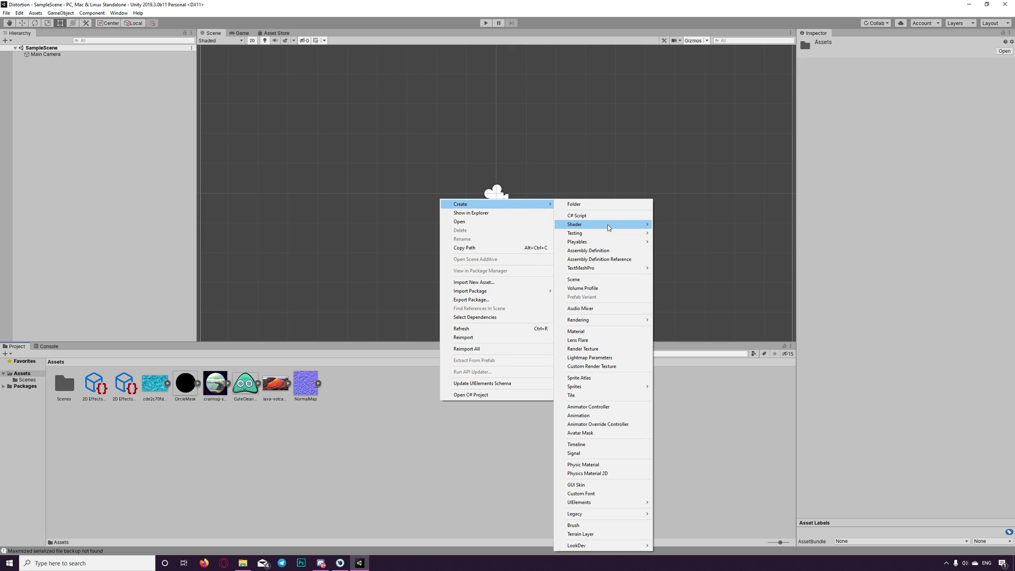
mouse_move(597, 224)
mouse_move(701, 272)
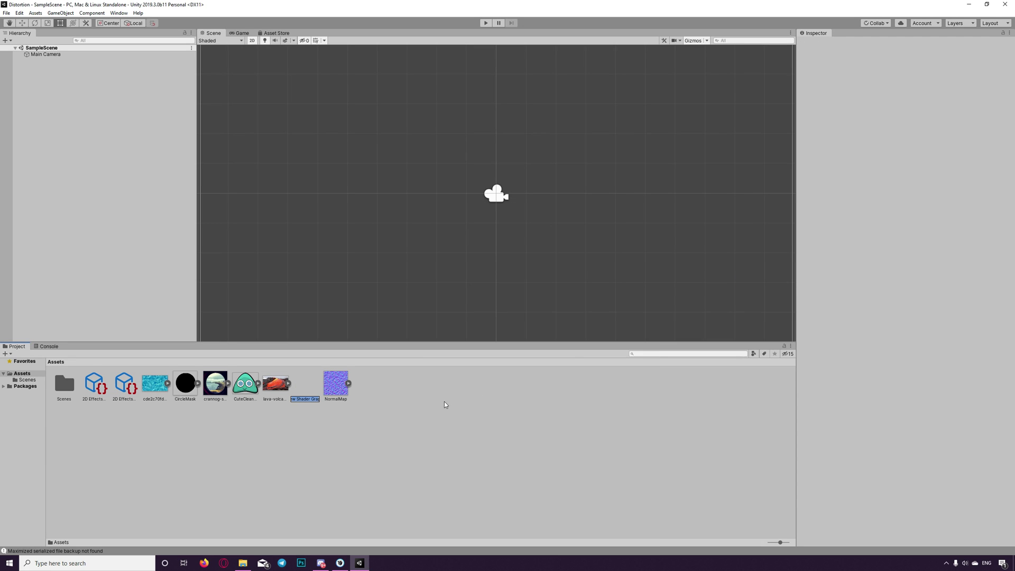
text(Disto)
text(rtionEffect)
key(Return)
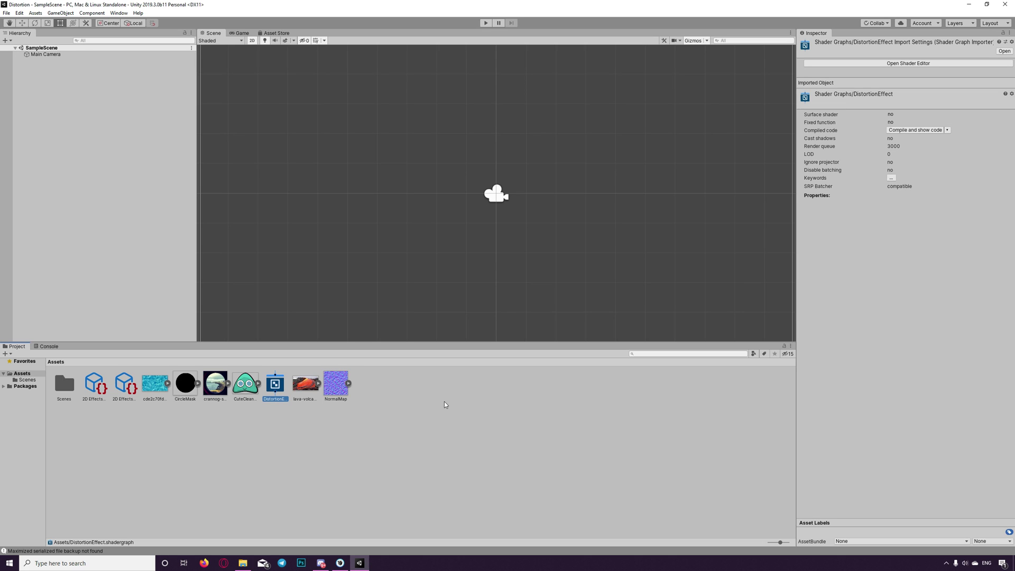
double_click(275, 393)
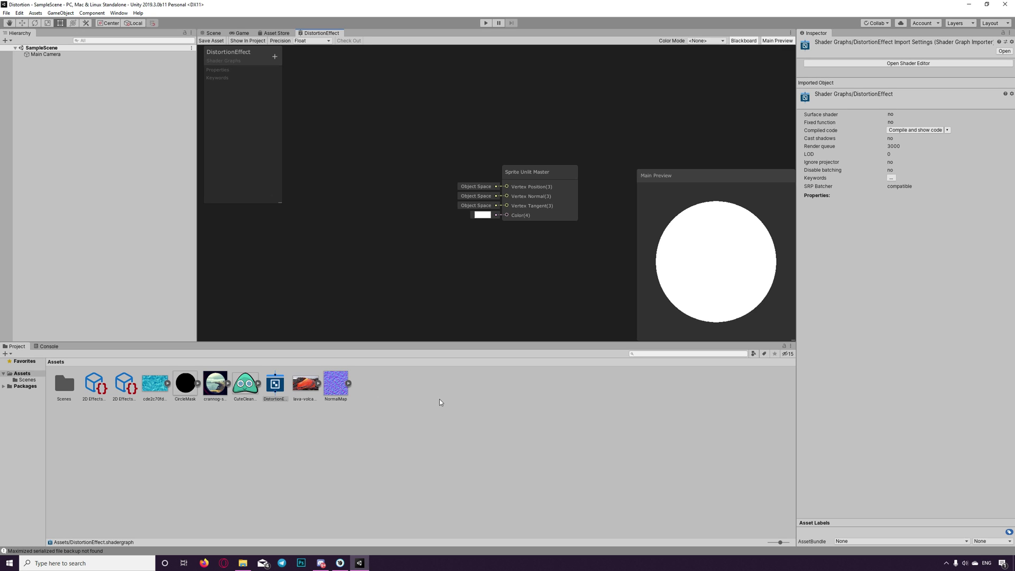
Place the blue water image into the scene as a sprite named Water
right_click(392, 394)
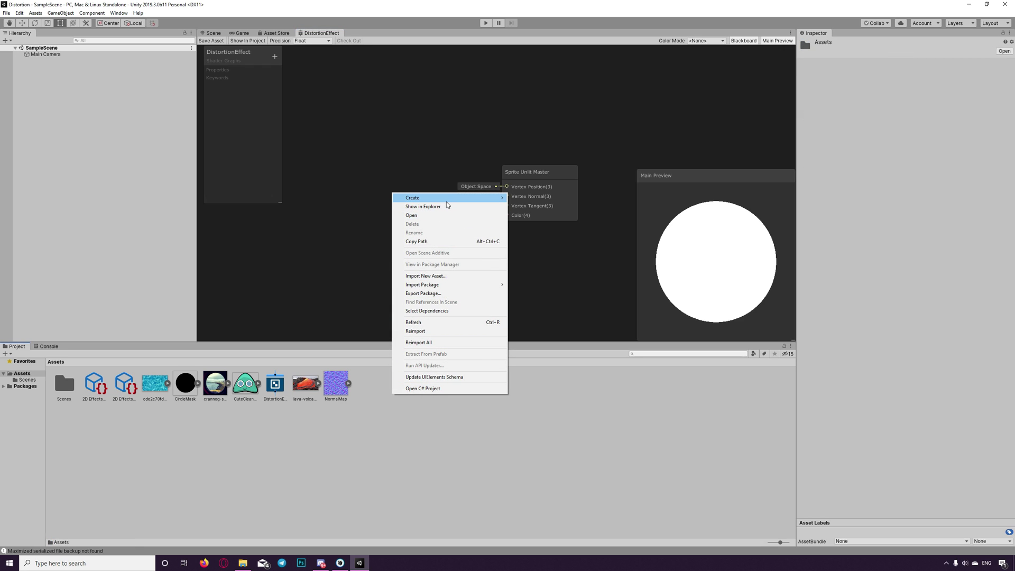
click(380, 419)
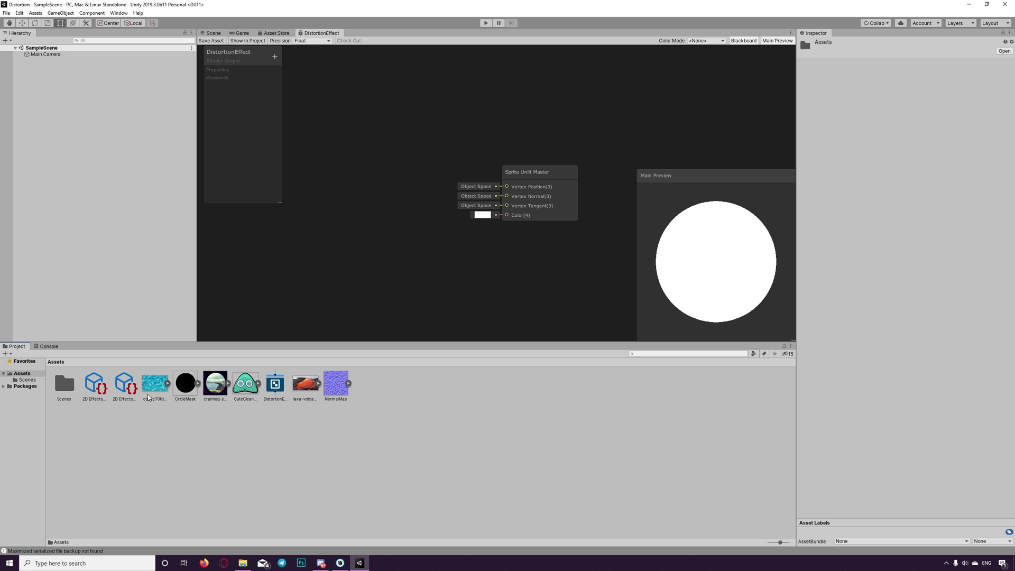
drag(154, 388, 101, 142)
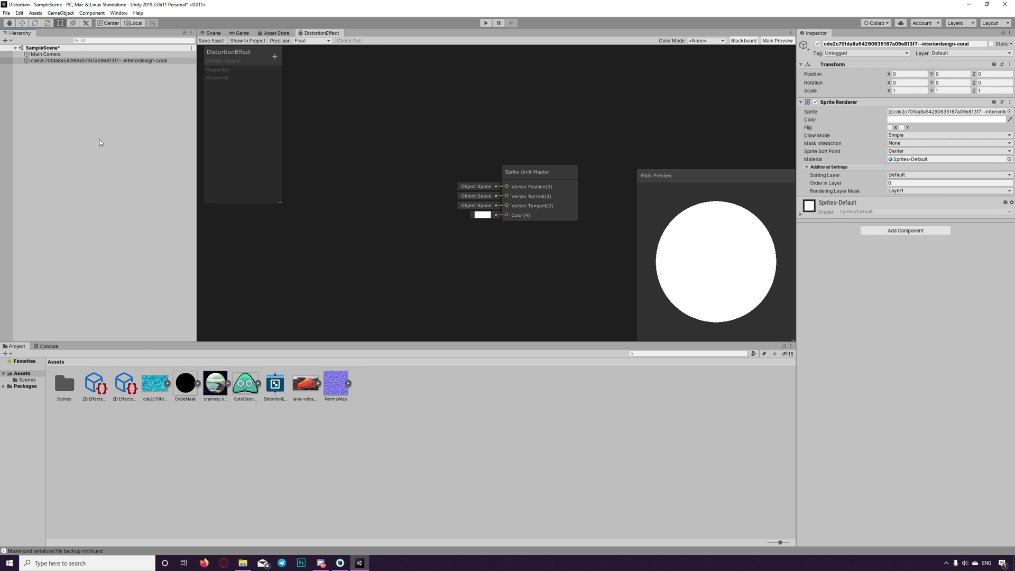
click(115, 61)
click(214, 33)
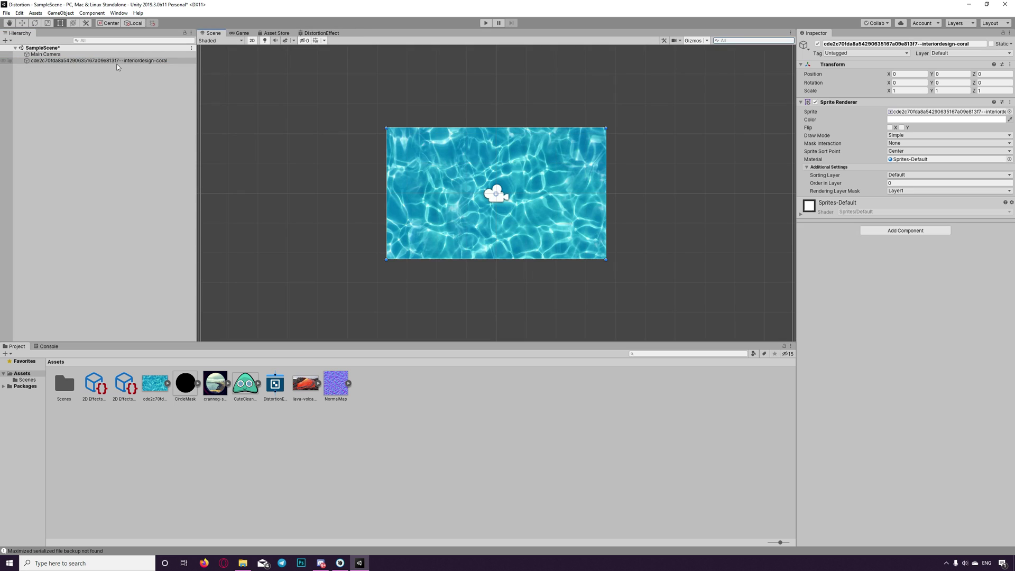
click(115, 62)
text(Water)
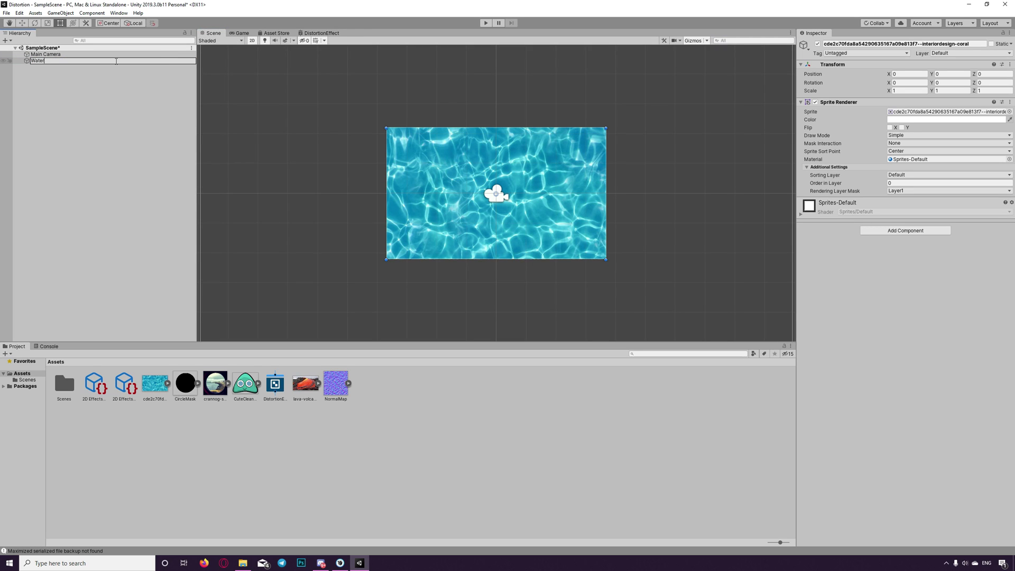
key(Return)
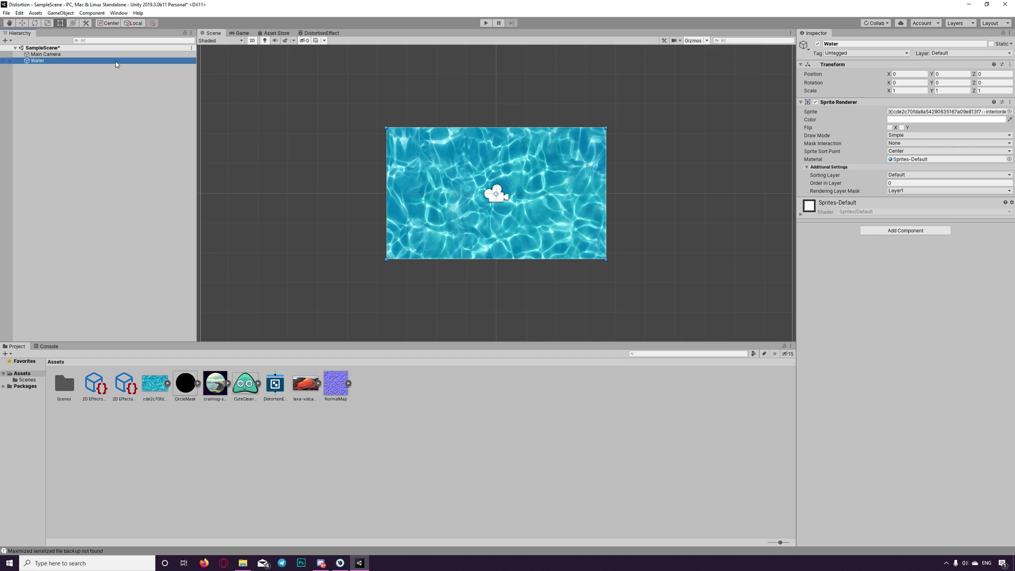
click(56, 62)
click(42, 71)
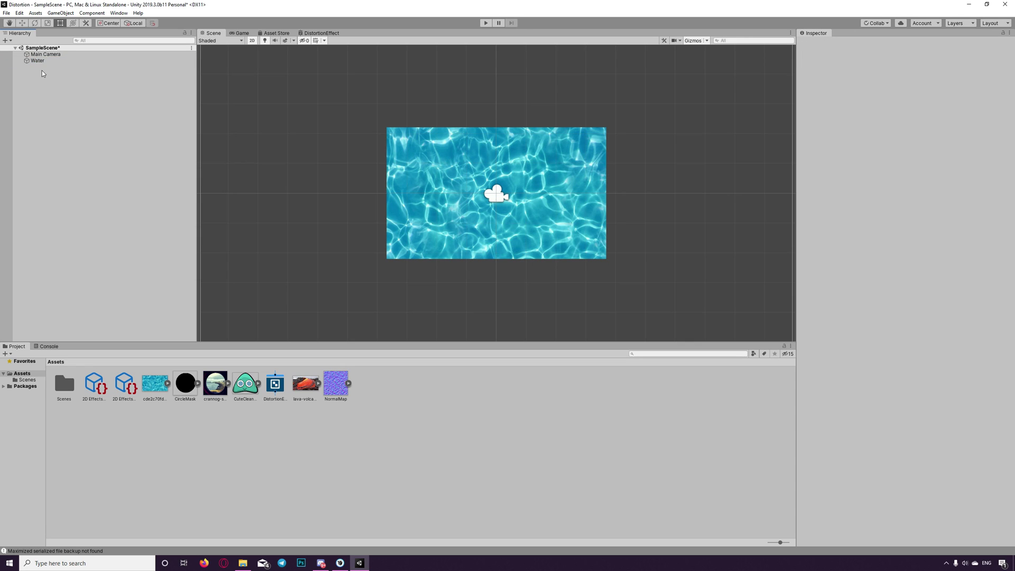
Duplicate Water with Ctrl+D and rename the copy to Water Distortion
click(44, 62)
key(ctrl+d)
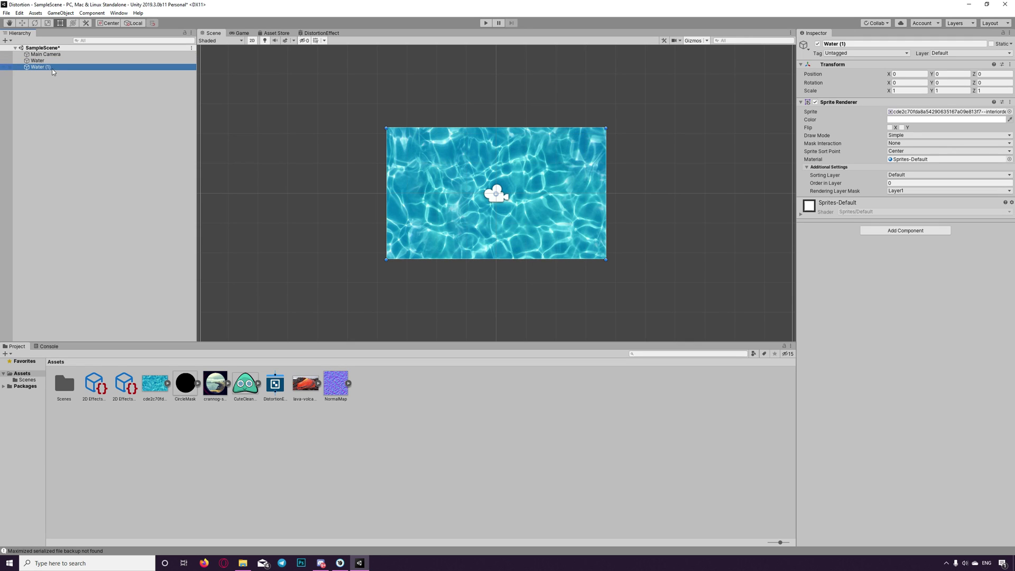
click(52, 69)
double_click(47, 68)
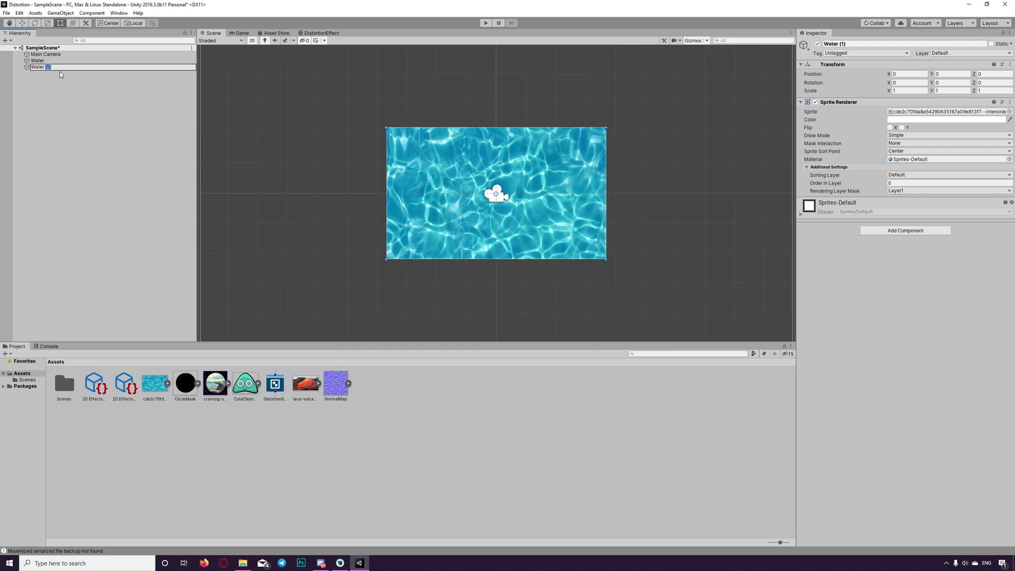
key(BackSpace)
text(Diu)
text(tortion)
click(64, 98)
click(49, 67)
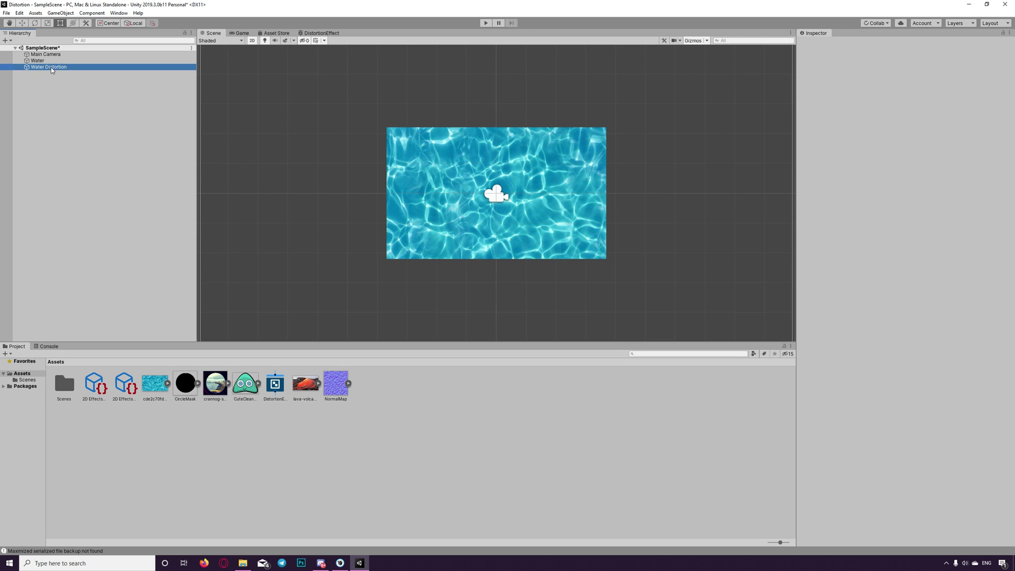
Create a WaterDistortion material using the DistortionEffect shader
right_click(398, 389)
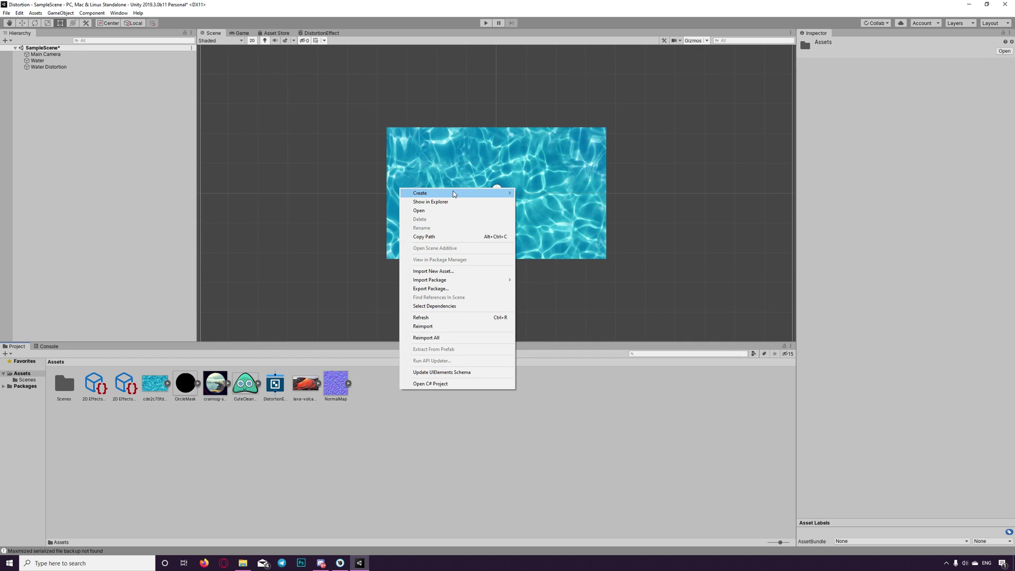
mouse_move(455, 193)
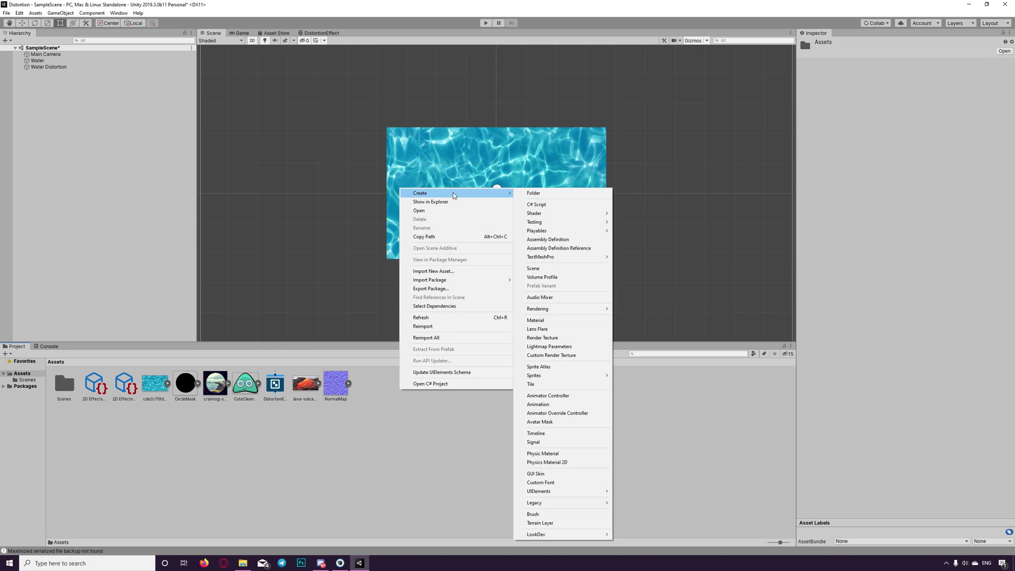
click(558, 319)
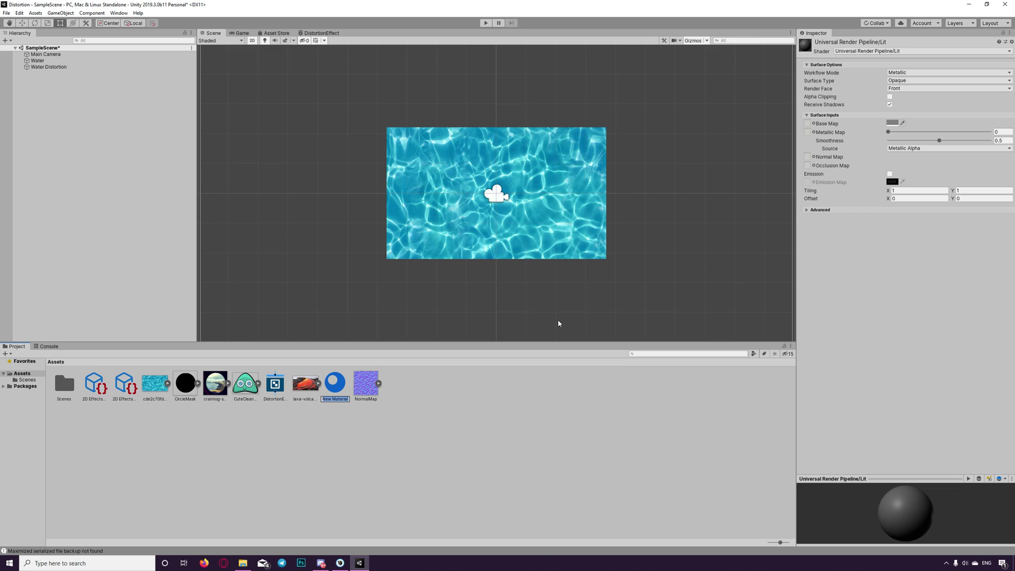
text(WaterDistortion)
key(Return)
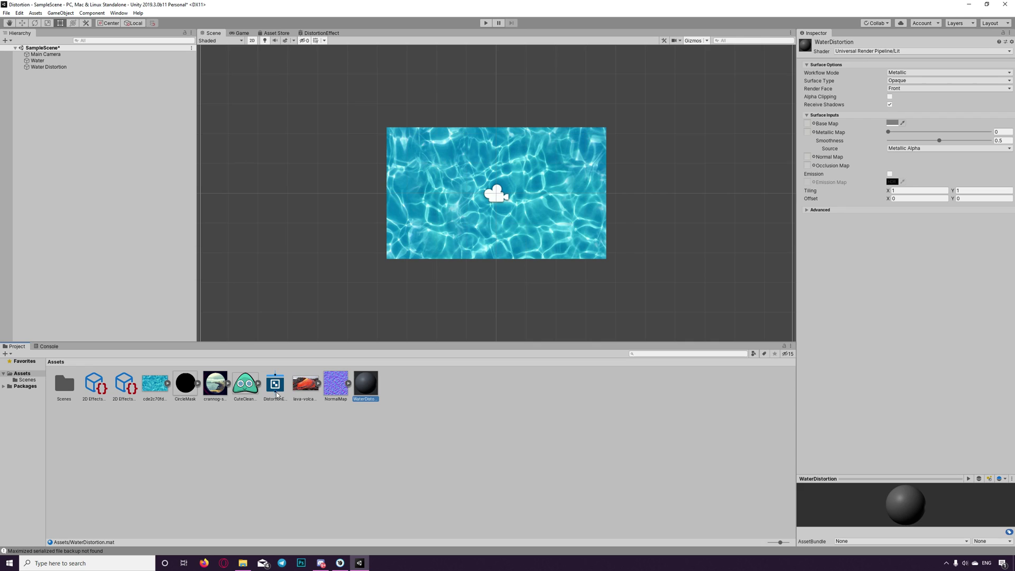
drag(276, 390, 56, 68)
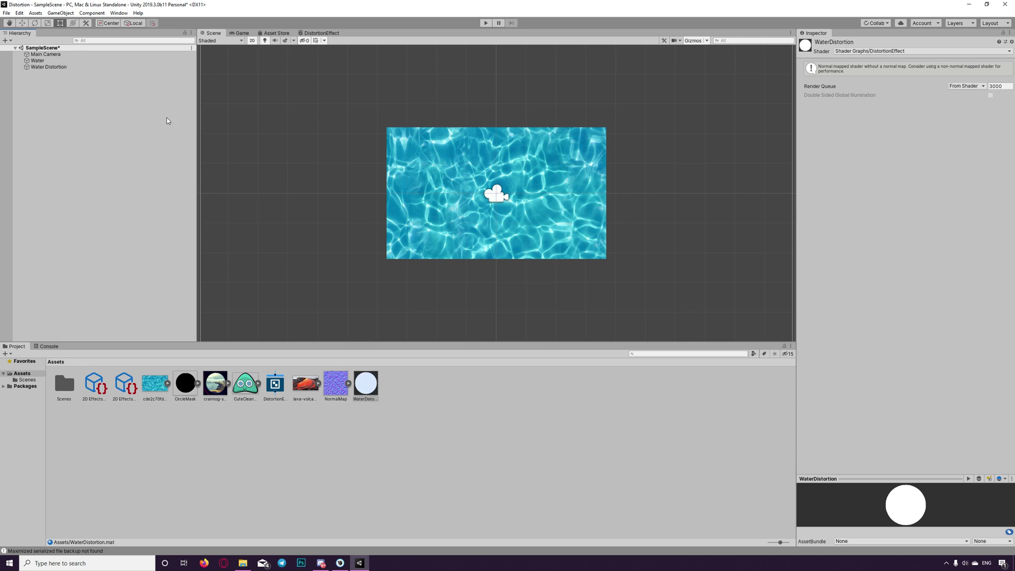
Set Water Distortion's Order in Layer to 1 and reopen the DistortionEffect graph
click(52, 68)
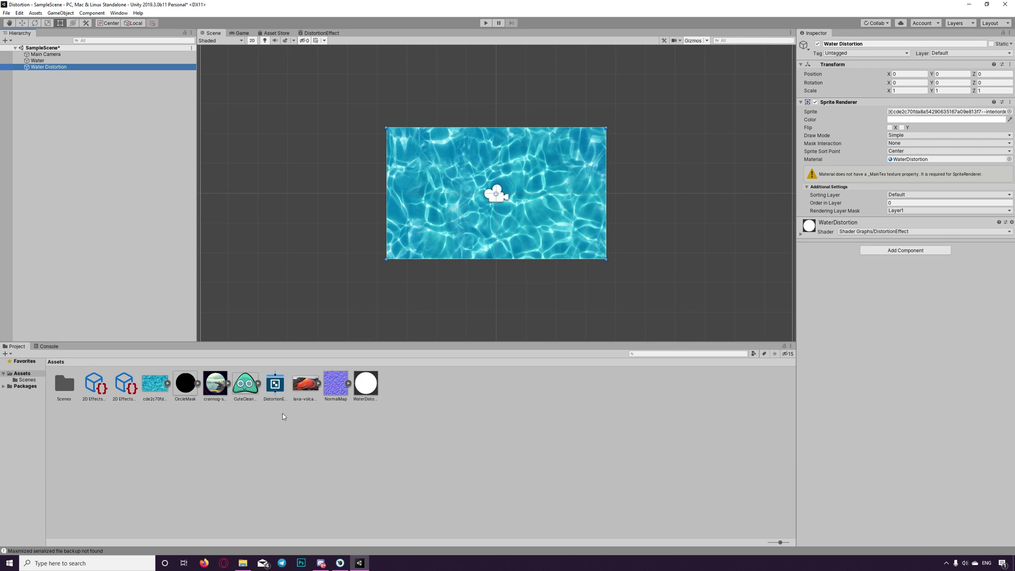
click(901, 204)
text(1)
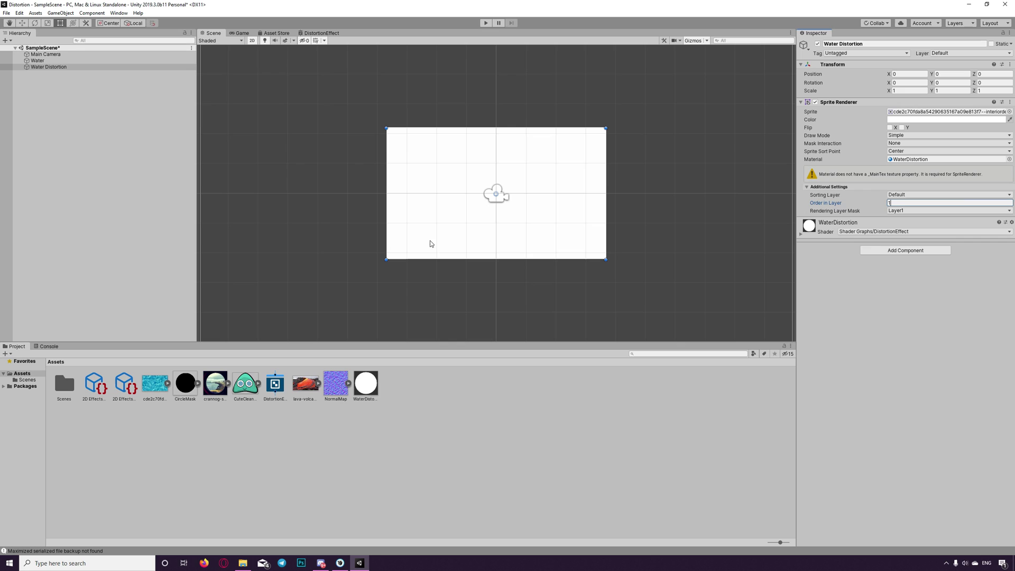
double_click(275, 384)
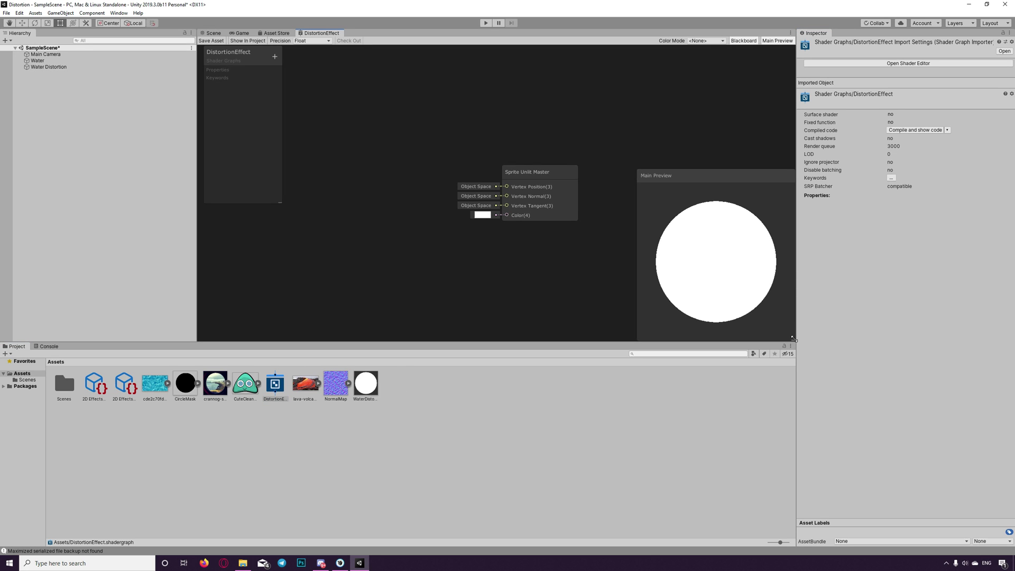
Shrink the Main Preview, move it to the bottom right, and pan the graph
drag(792, 338, 705, 256)
drag(693, 177, 774, 267)
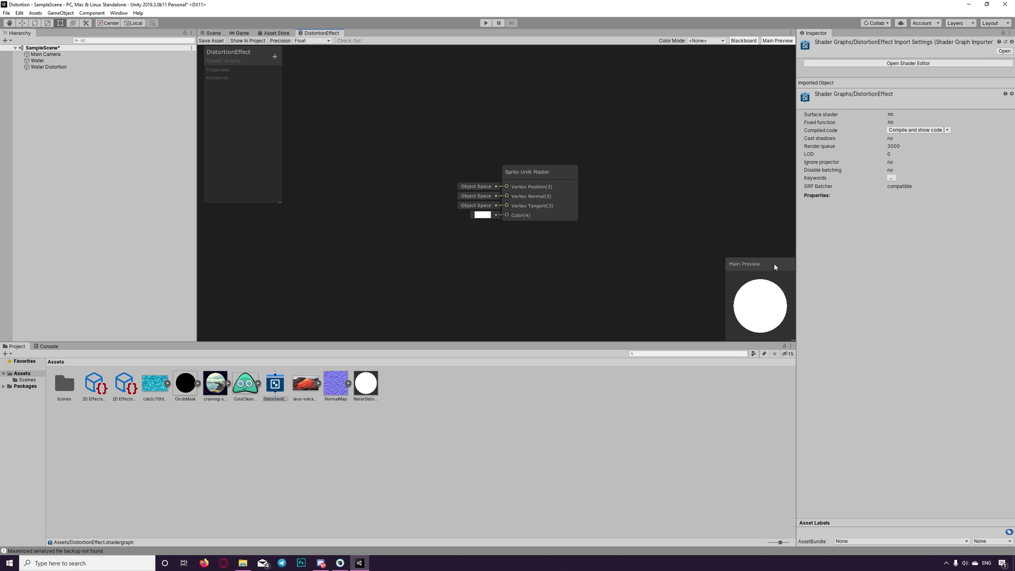
middle_drag(367, 238, 565, 279)
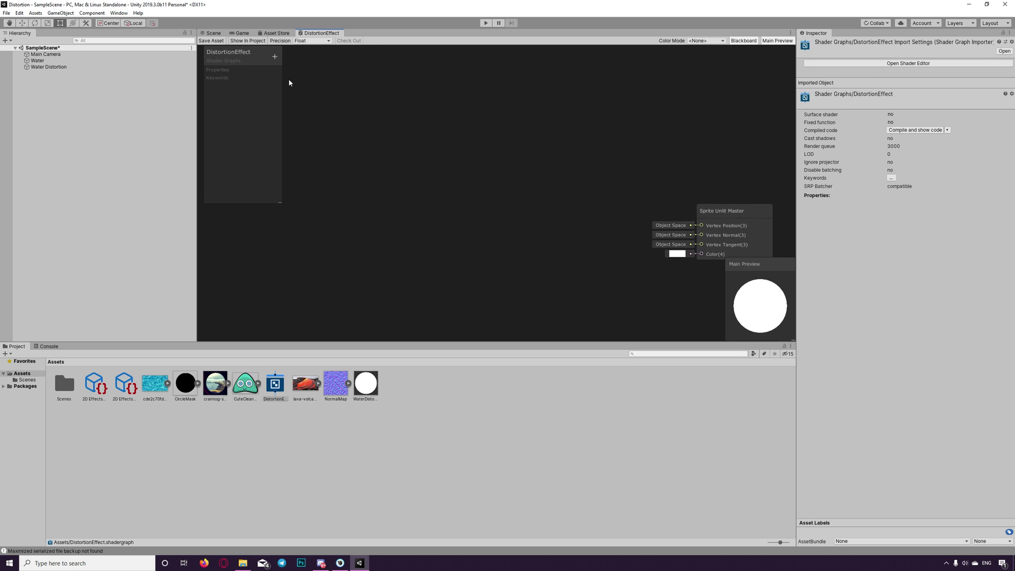
Add a Texture2D property 'Distortion Texture' defaulting to NormalMap and drag it onto the graph
click(275, 56)
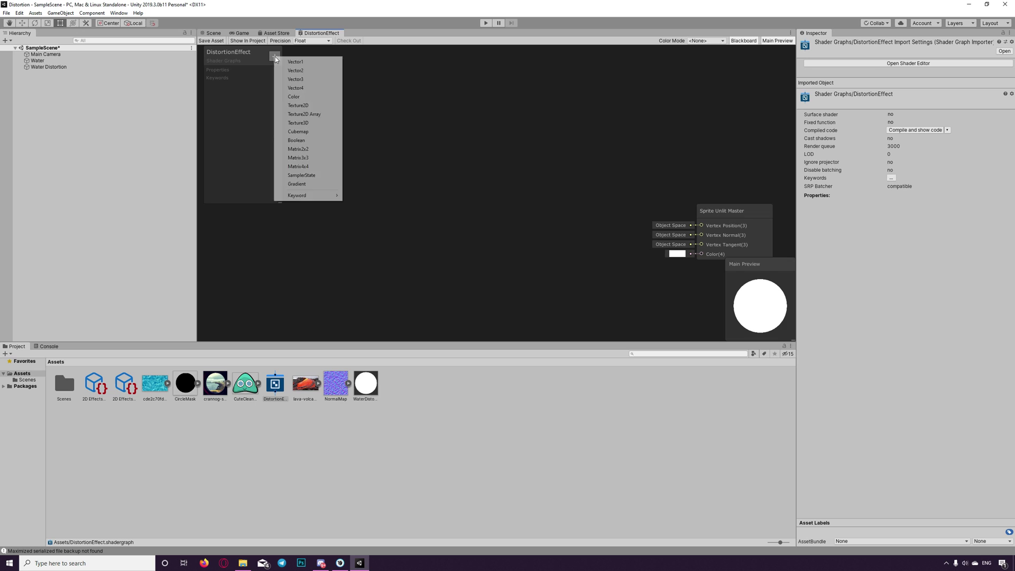
click(307, 105)
text(Dis)
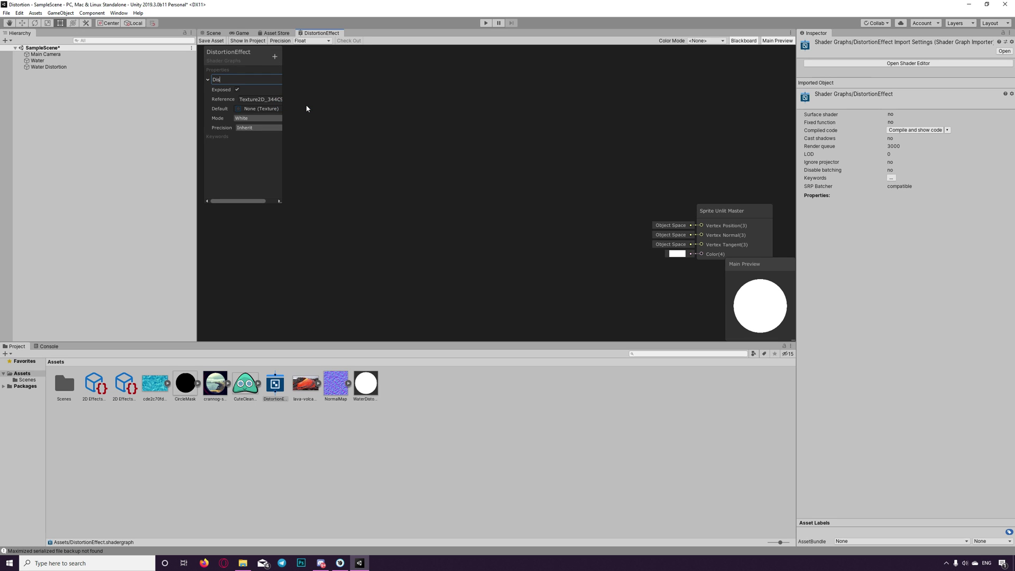
text(tortion Textur)
key(BackSpace)
key(BackSpace)
text(ure)
key(Return)
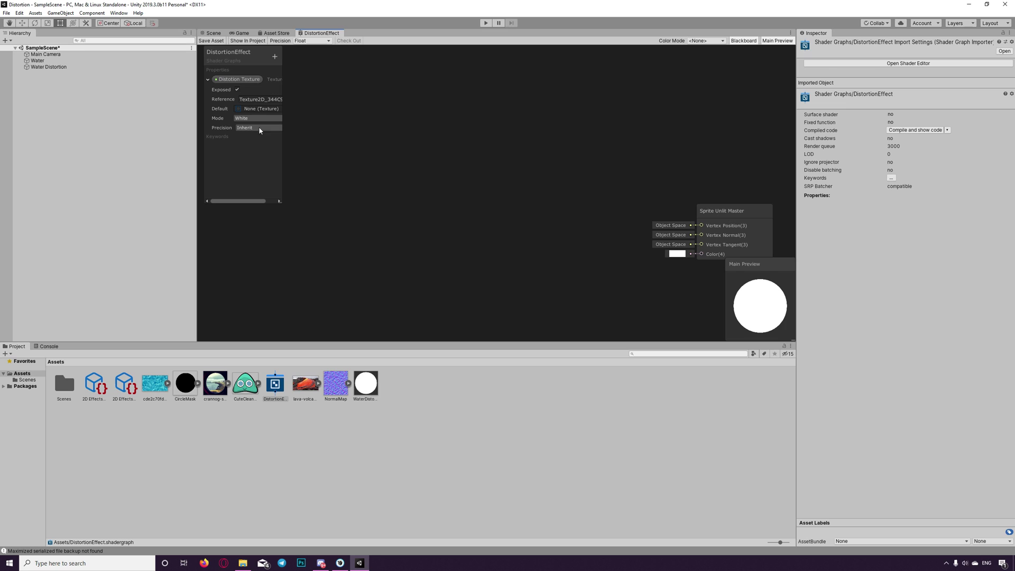
drag(281, 206, 318, 209)
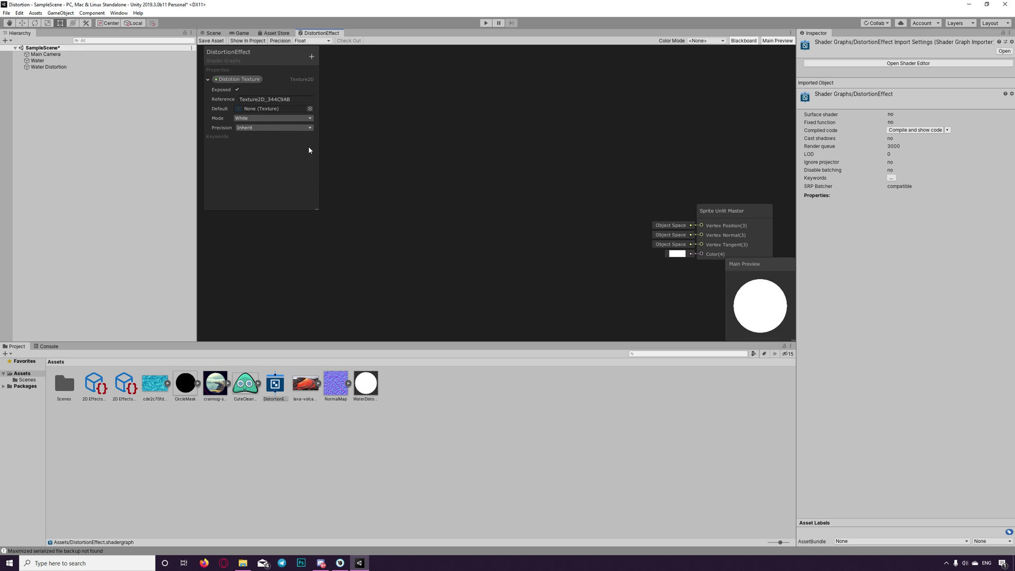
click(310, 108)
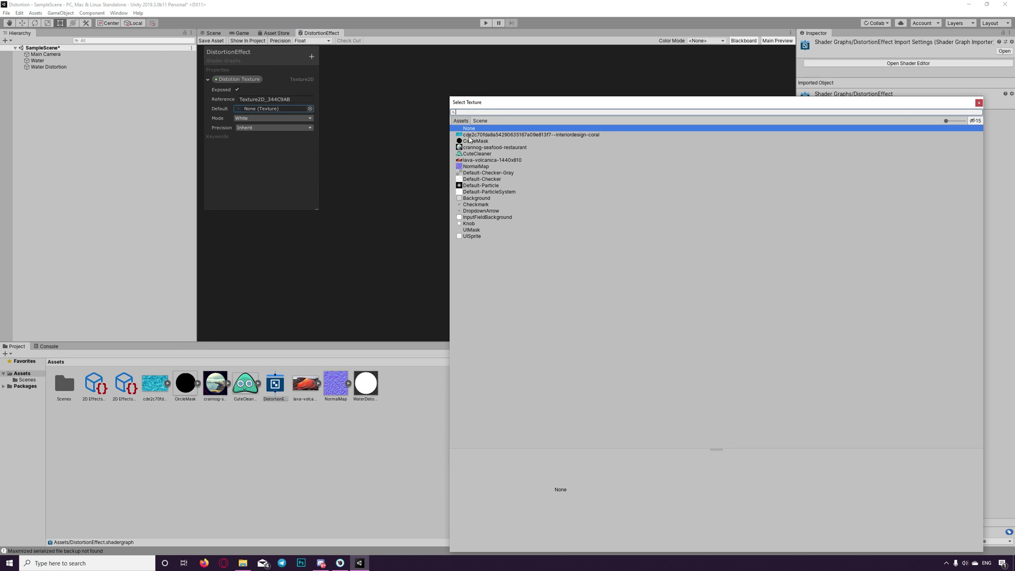
click(478, 167)
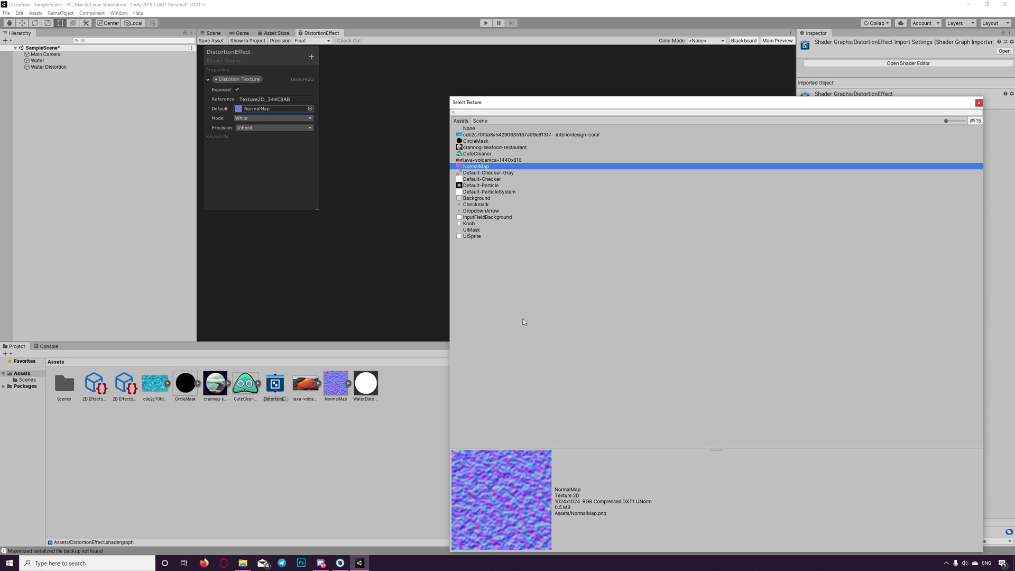
double_click(481, 165)
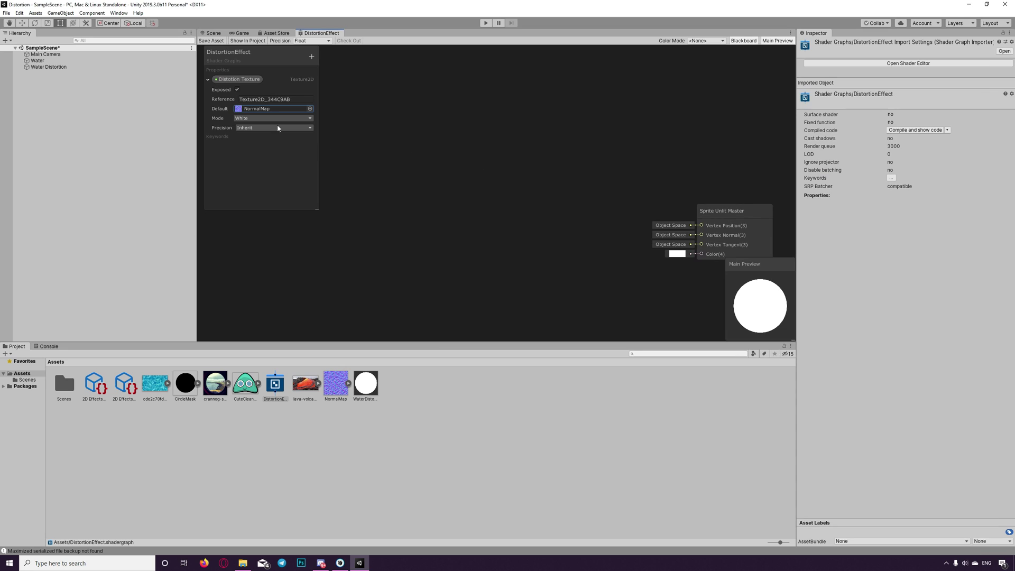
drag(239, 79, 384, 125)
Connect the Distortion Texture node to a new Sample Texture 2D node's Texture input
drag(401, 161, 403, 162)
drag(465, 166, 405, 151)
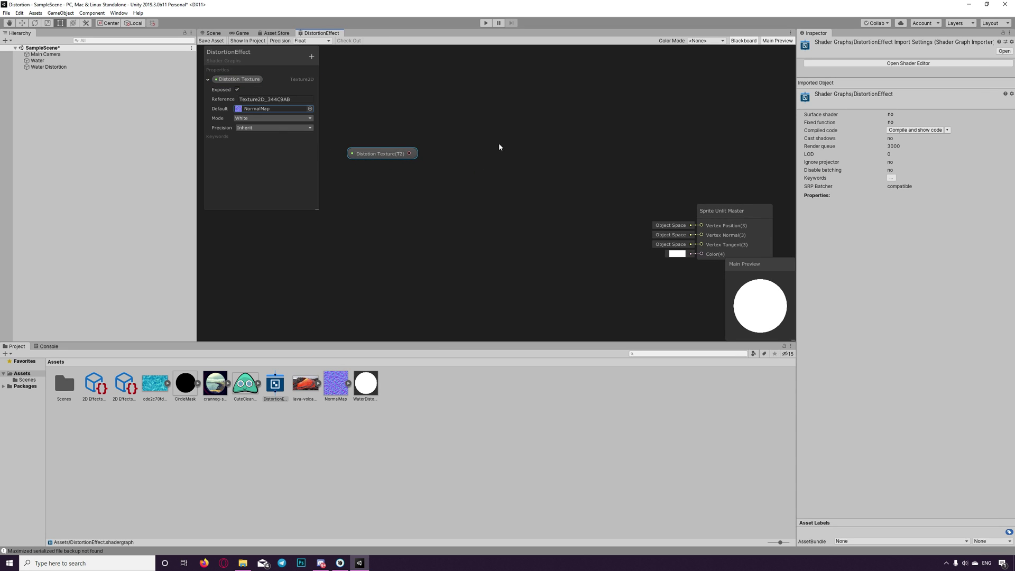
right_click(499, 144)
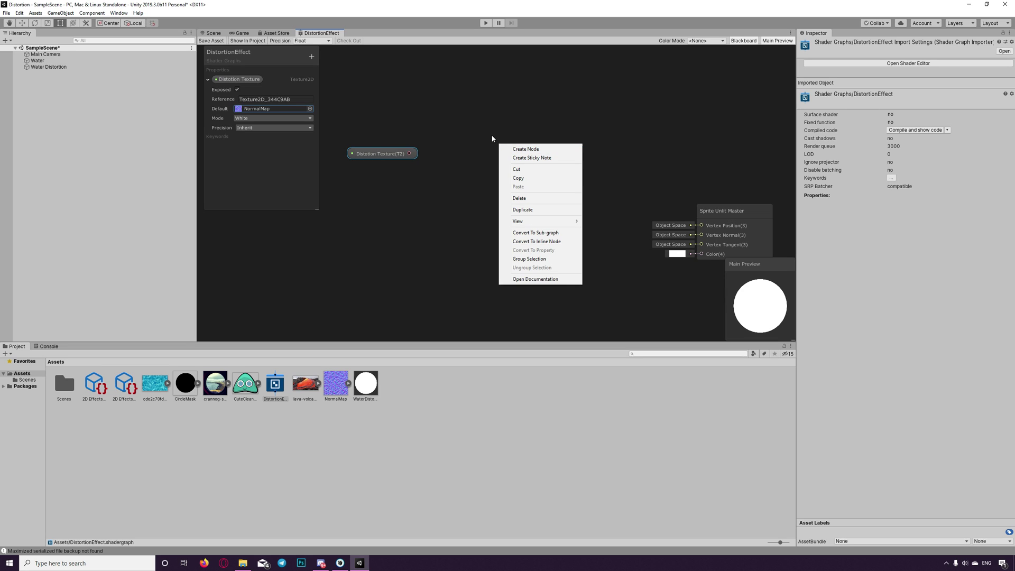
click(515, 150)
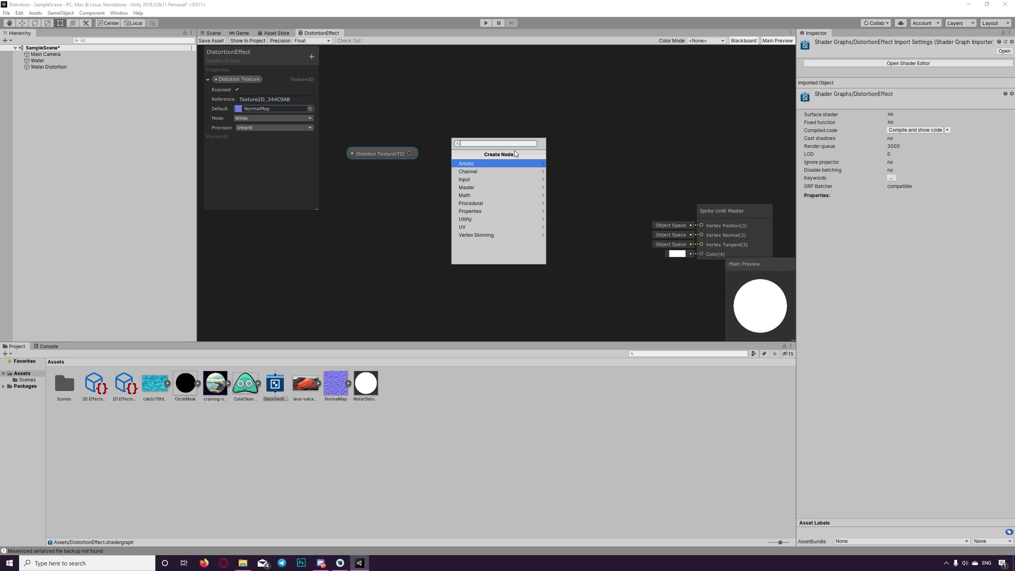
text(2d)
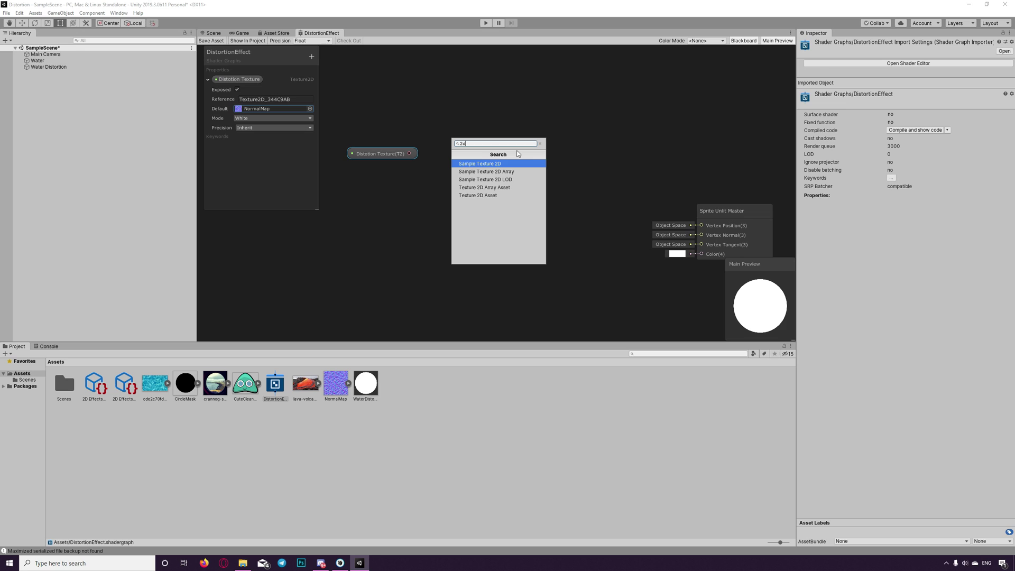
key(Return)
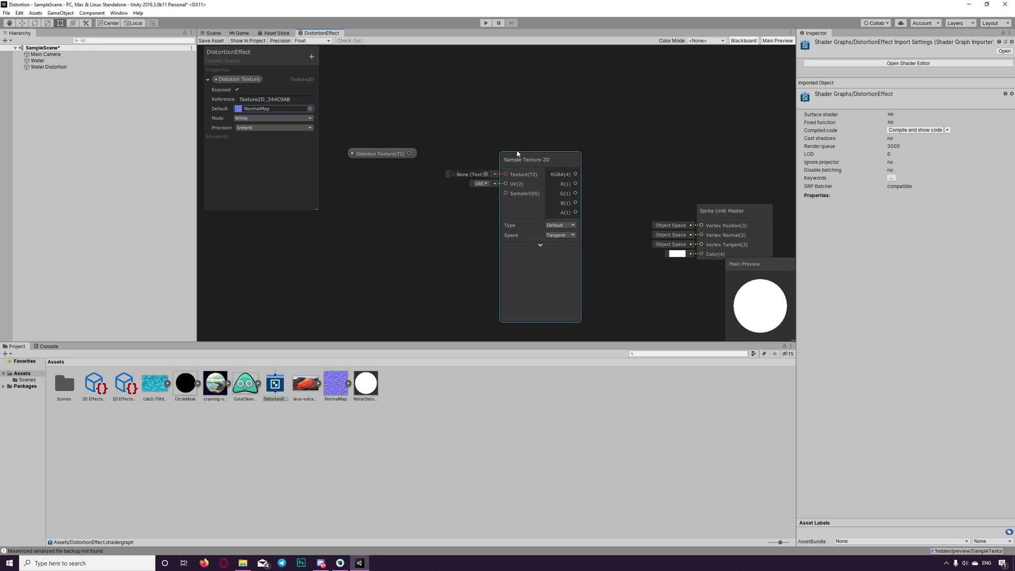
drag(529, 158, 481, 102)
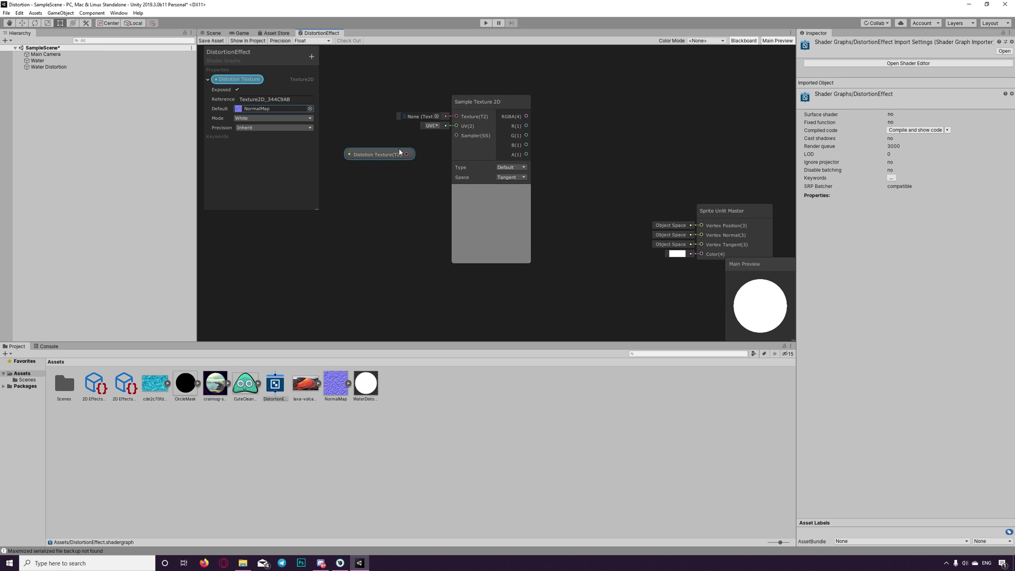
drag(393, 153, 456, 118)
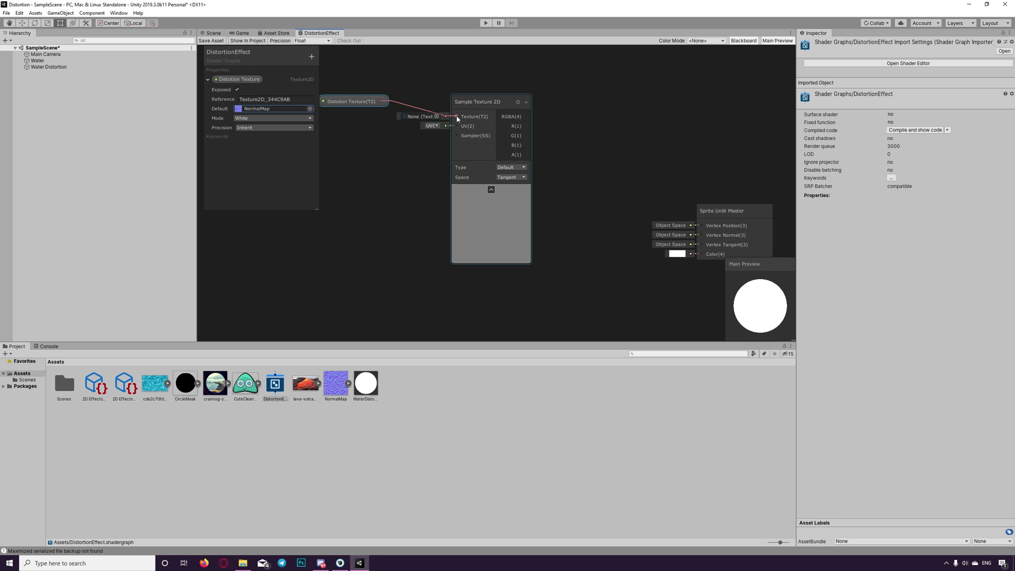
drag(362, 100, 365, 109)
middle_drag(398, 153, 461, 166)
Add a Tiling And Offset node and connect its Out to the Sample Texture 2D UV input
right_click(402, 185)
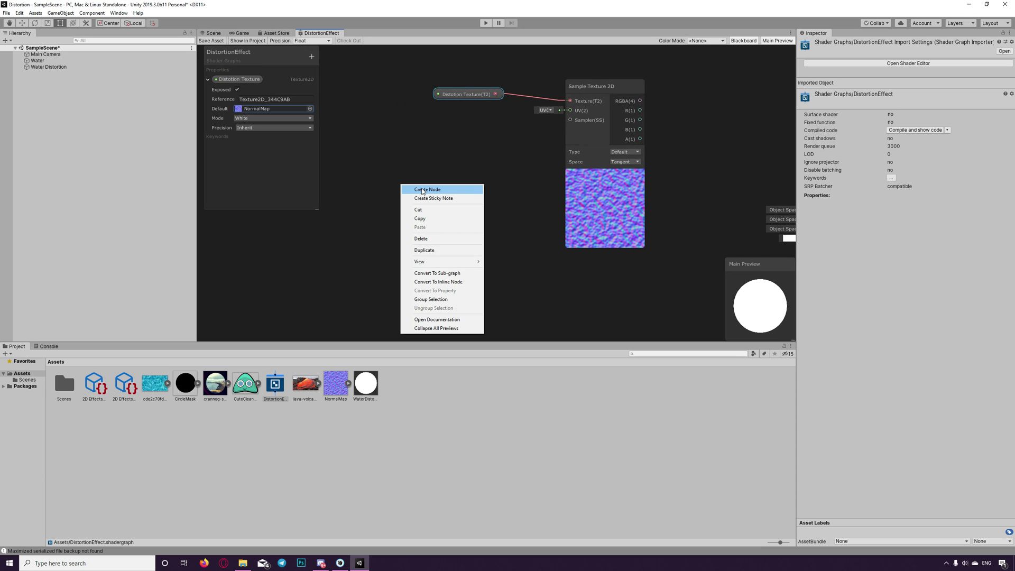
click(422, 190)
text(tiling)
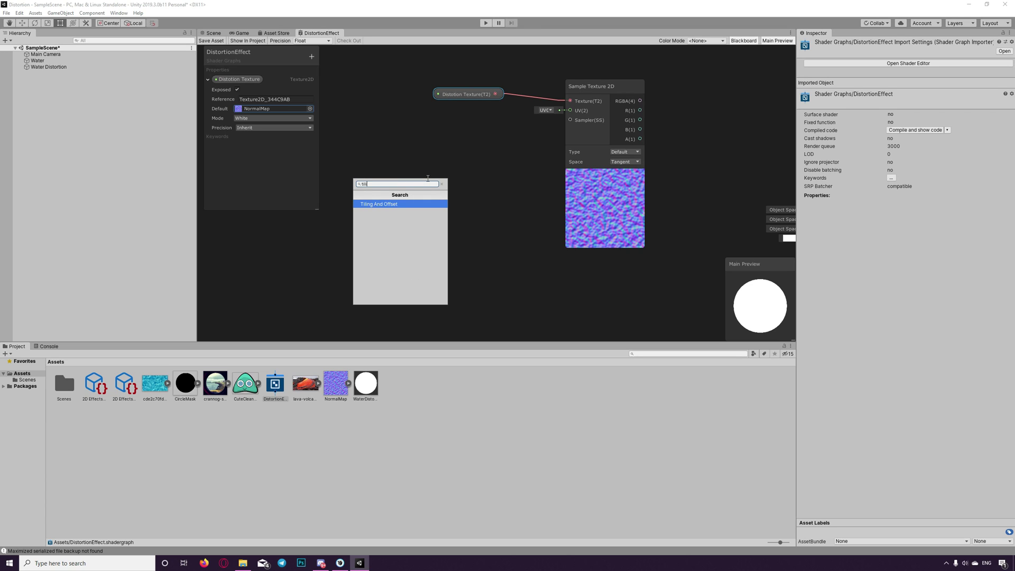
key(Return)
mouse_move(440, 198)
mouse_down()
mouse_move(448, 157)
mouse_move(512, 154)
mouse_move(559, 112)
mouse_up()
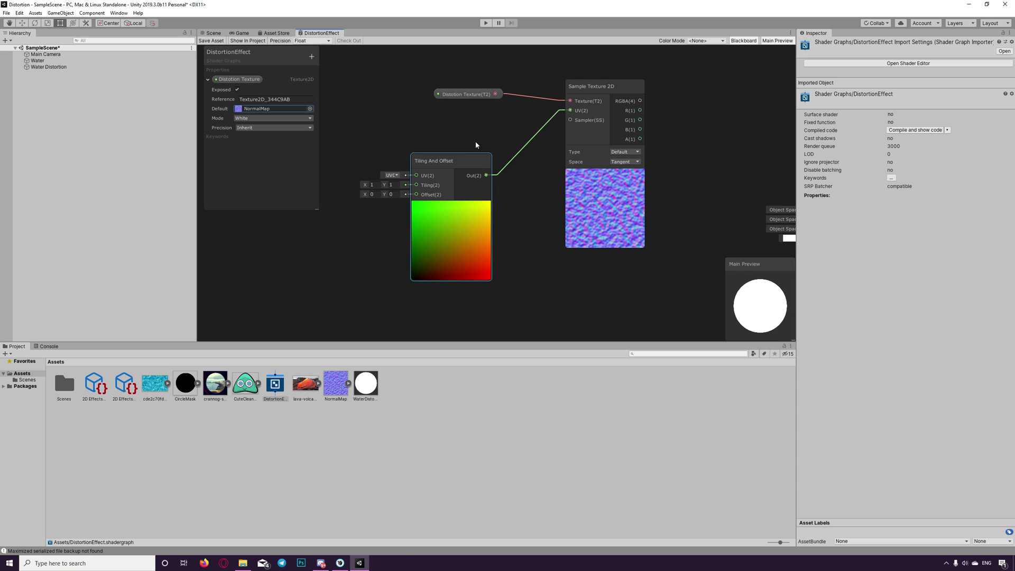
drag(439, 163, 451, 153)
middle_drag(452, 153, 506, 134)
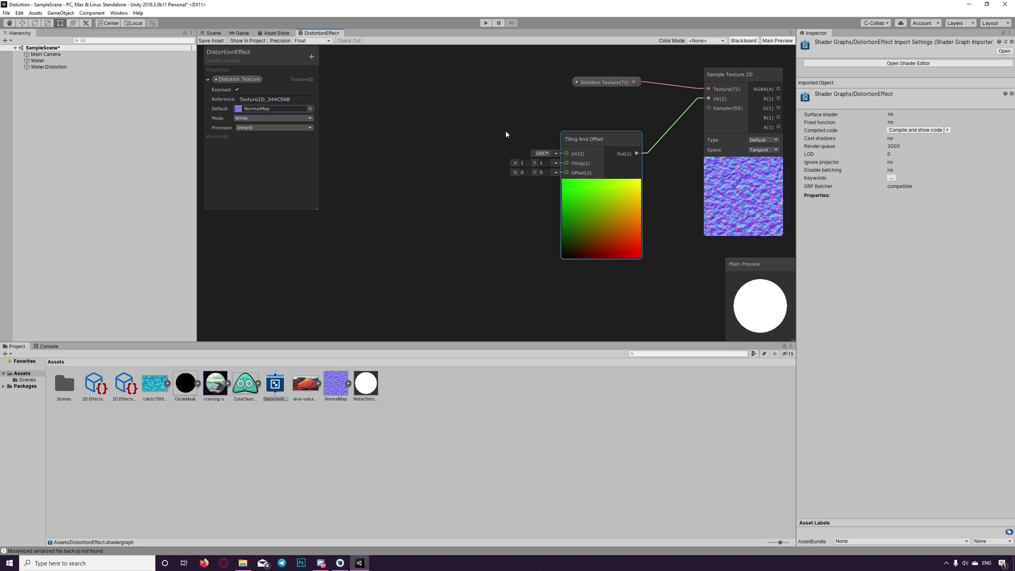
Add a Time node and place it left of the Tiling And Offset node
right_click(414, 198)
click(423, 204)
text(time)
key(Return)
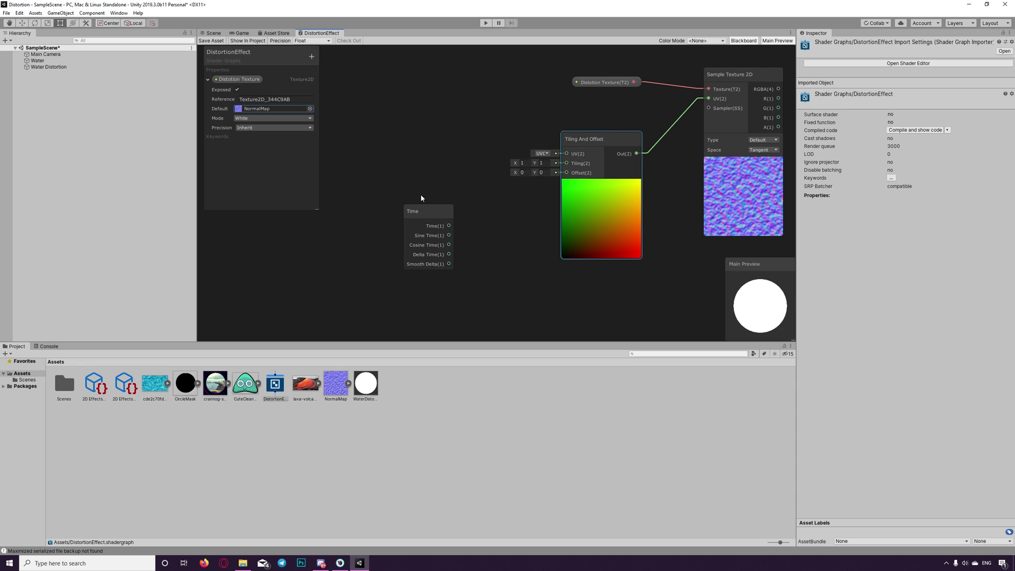
drag(421, 209, 394, 191)
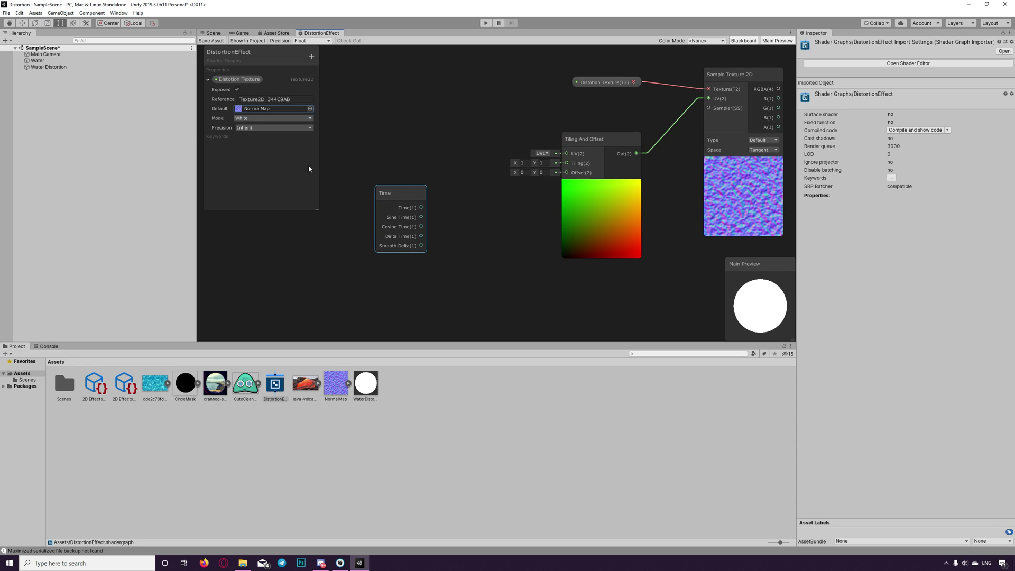
Create a Vector1 property named 'Distortion Speed' and place it on the graph
click(312, 57)
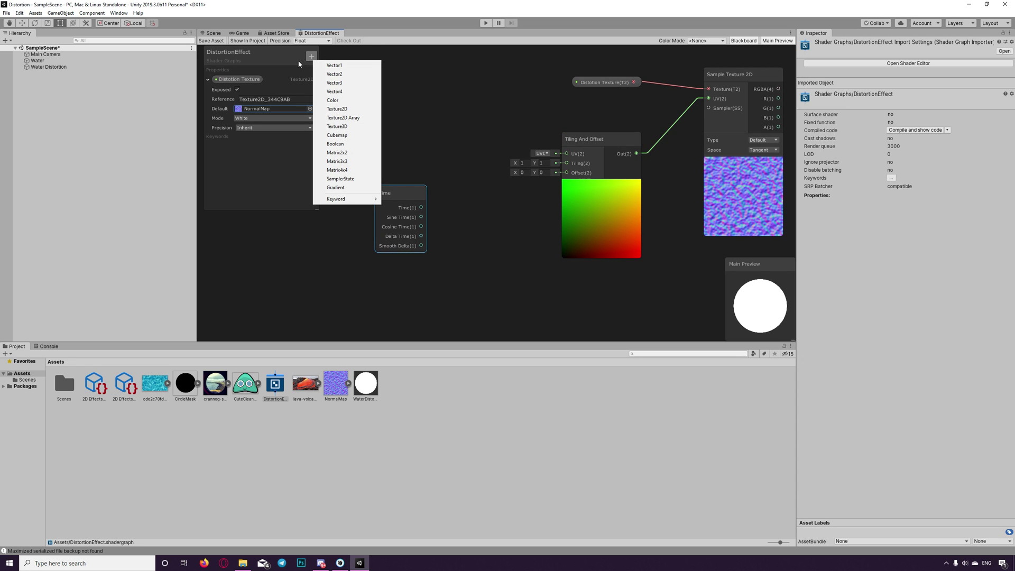
click(294, 62)
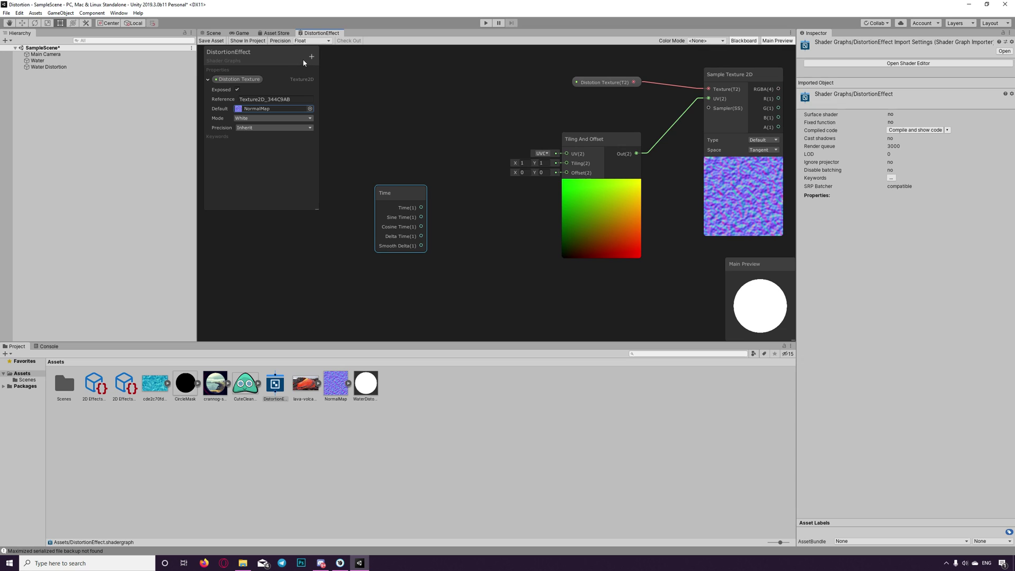
click(312, 56)
click(338, 61)
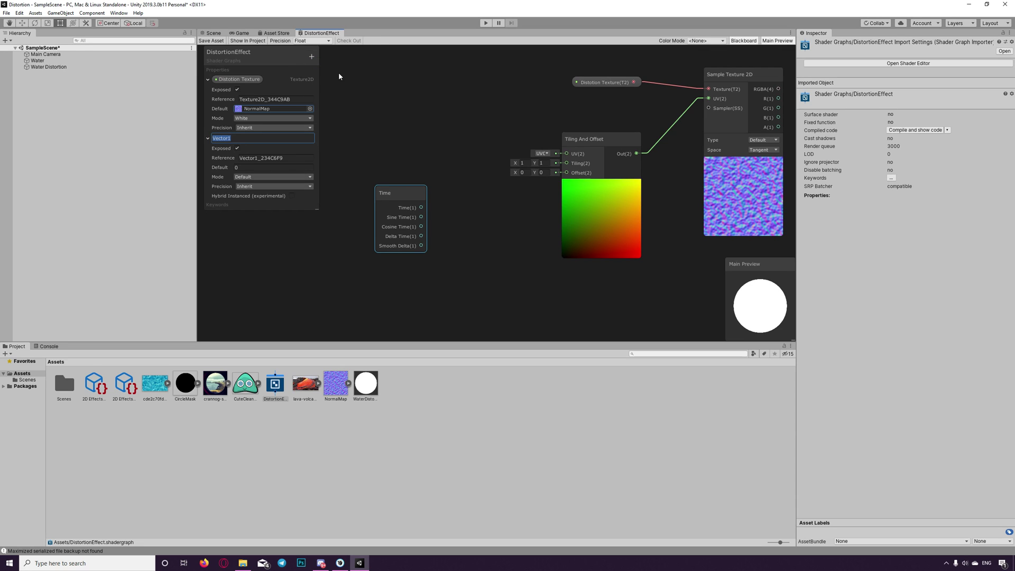
text(F)
text(ist)
text(ortion Speed)
key(Return)
drag(238, 138, 370, 272)
drag(401, 194, 386, 177)
drag(408, 278, 391, 278)
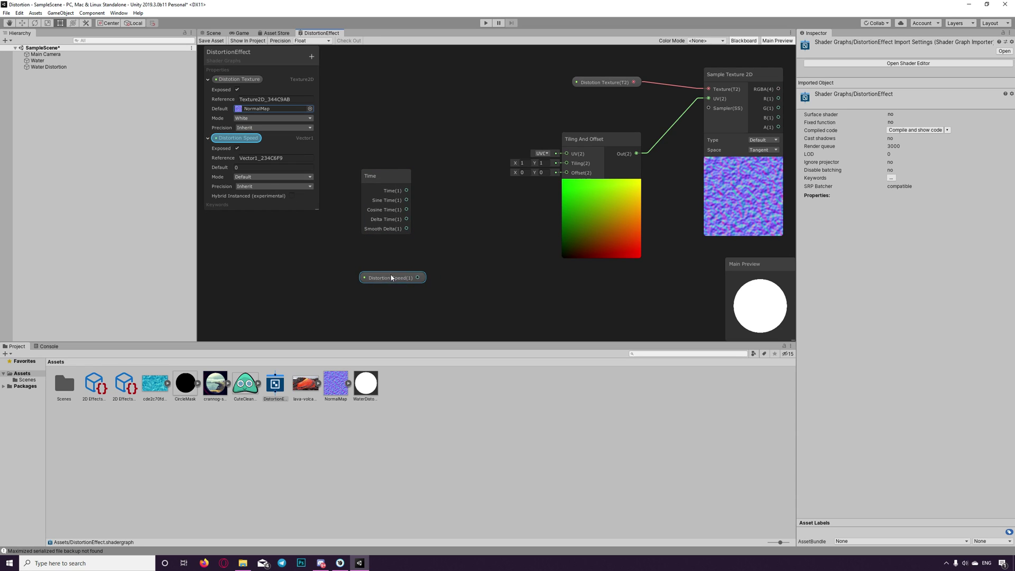
Multiply Time (A) by Distortion Speed (B) and set Distortion Speed's default to 1
right_click(452, 204)
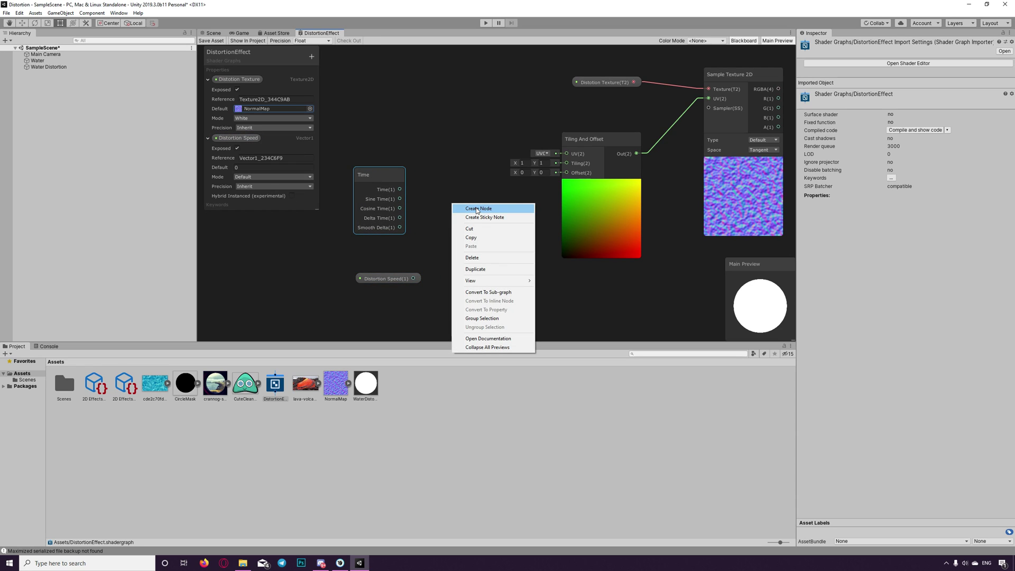
click(477, 208)
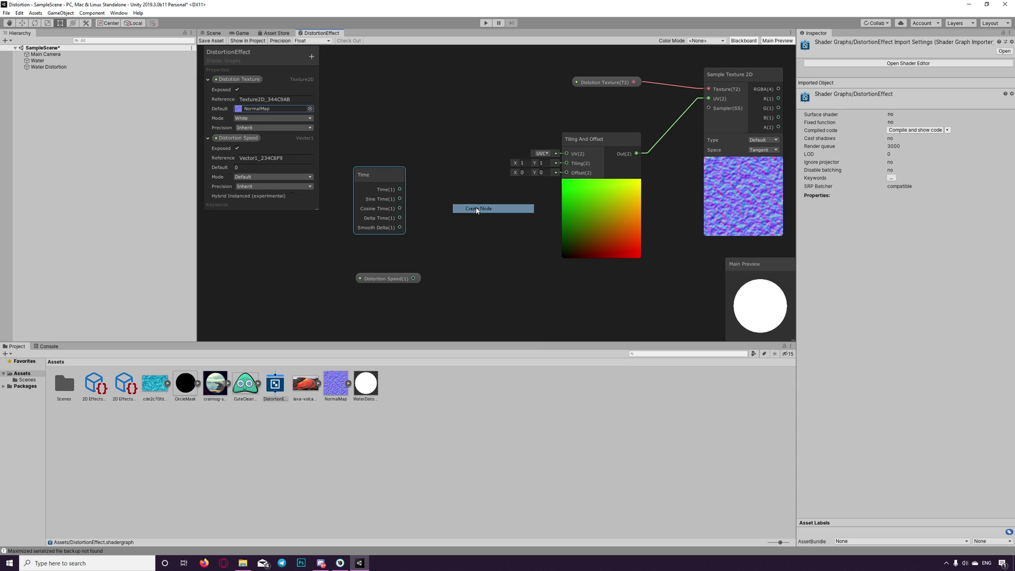
text(multiply)
key(Return)
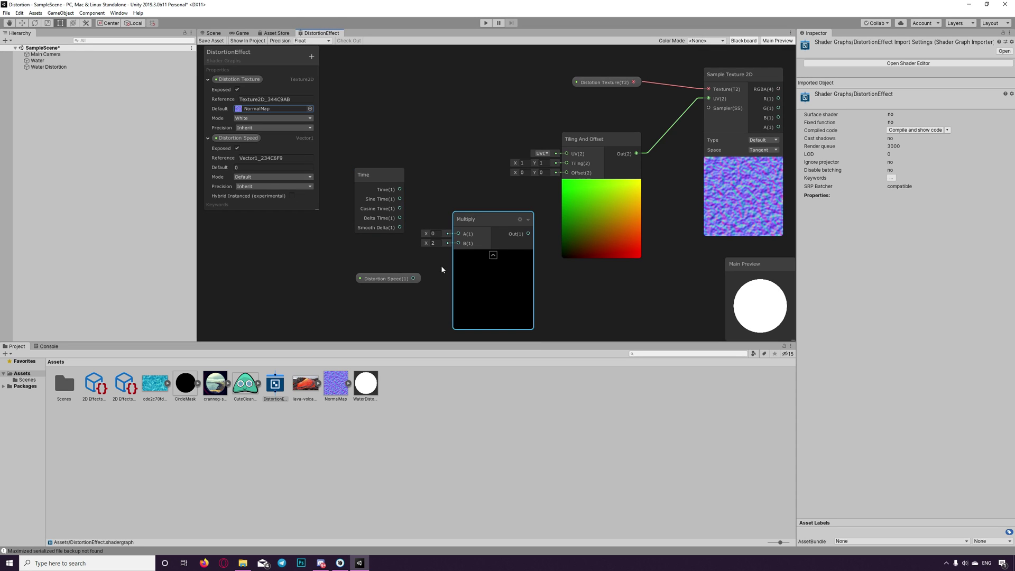
drag(412, 278, 458, 243)
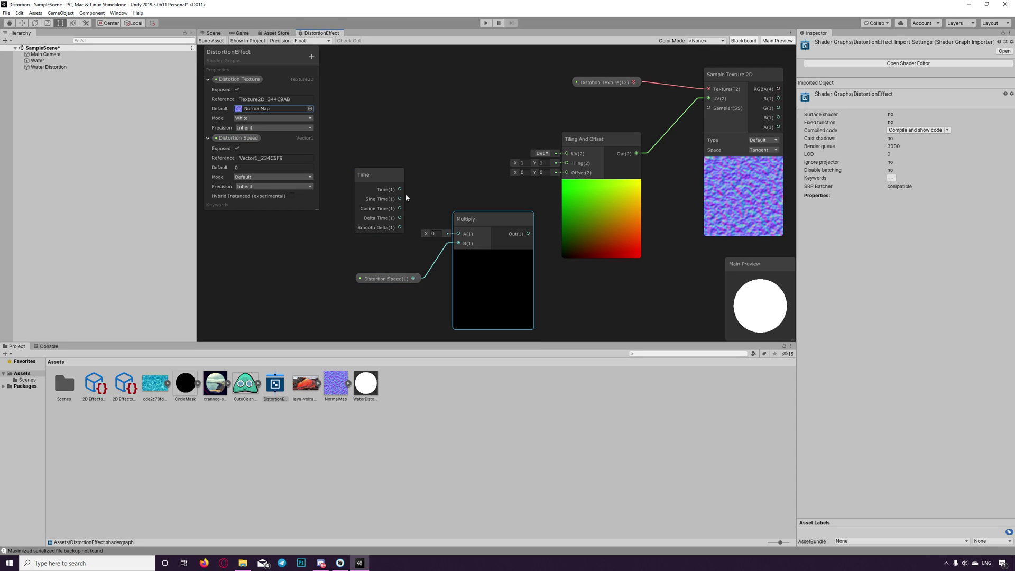
drag(399, 188, 566, 175)
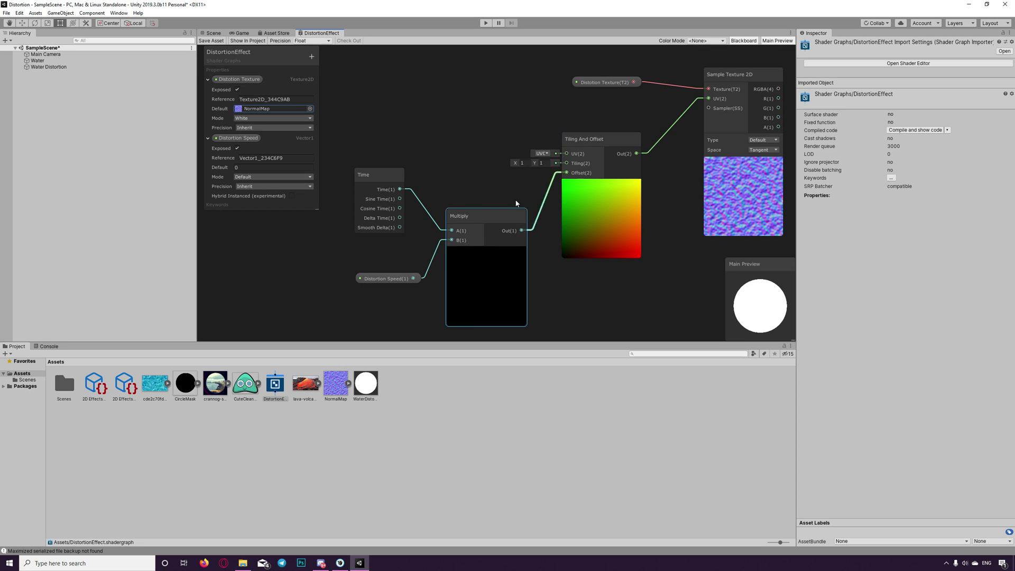
click(244, 168)
text(1)
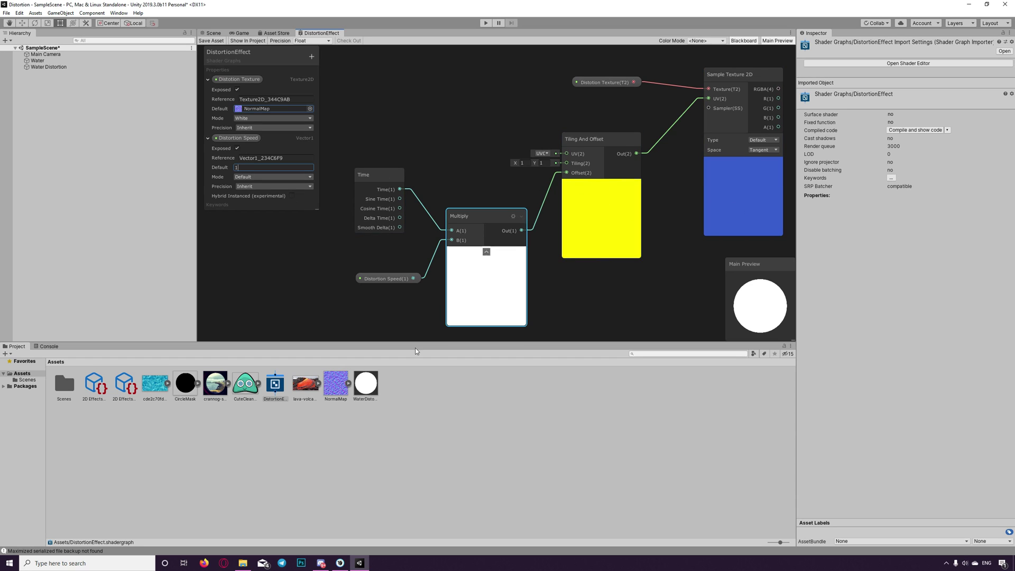
Change the NormalMap texture's Wrap Mode from Clamp to Repeat
click(336, 385)
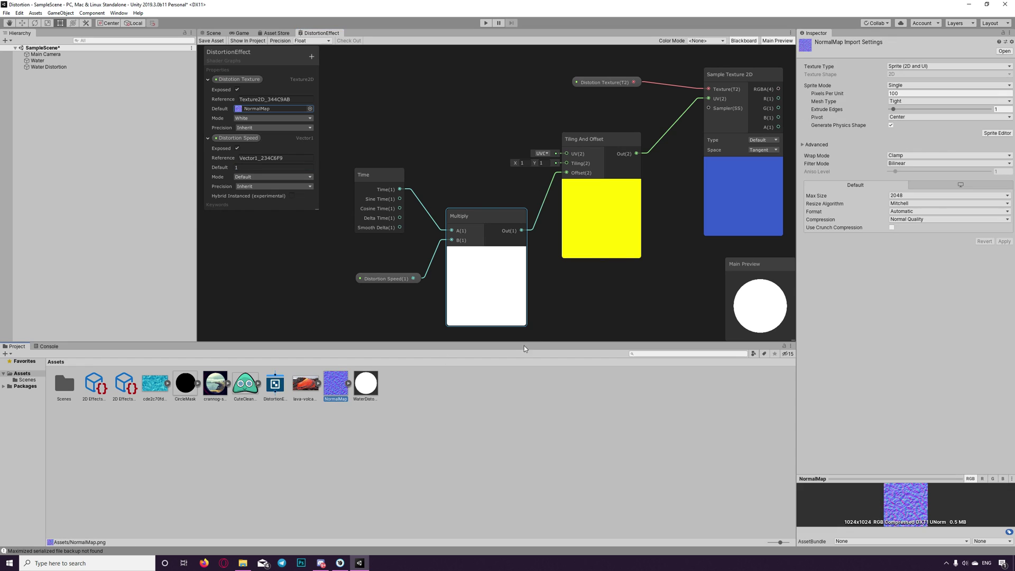
click(909, 156)
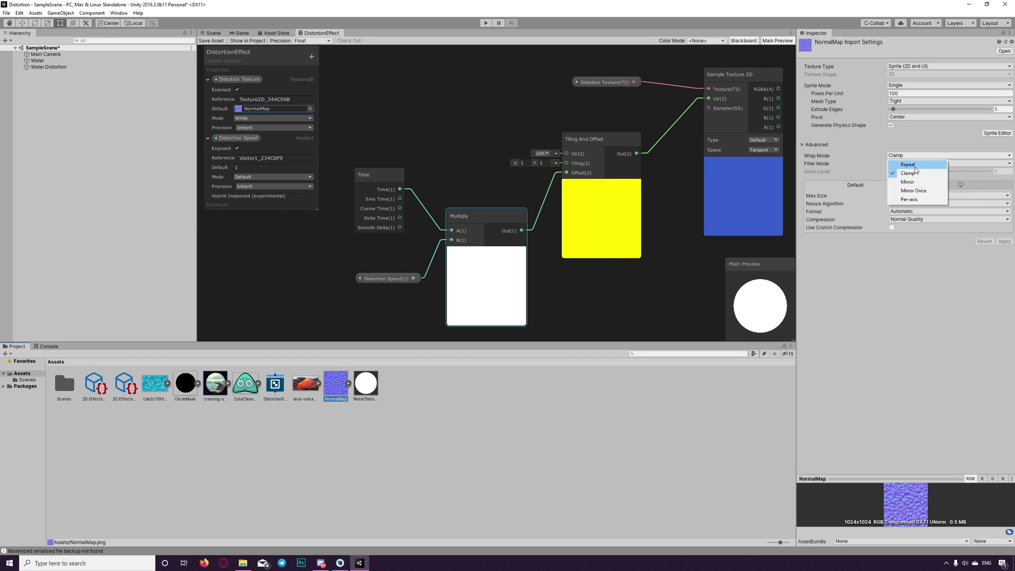
click(915, 166)
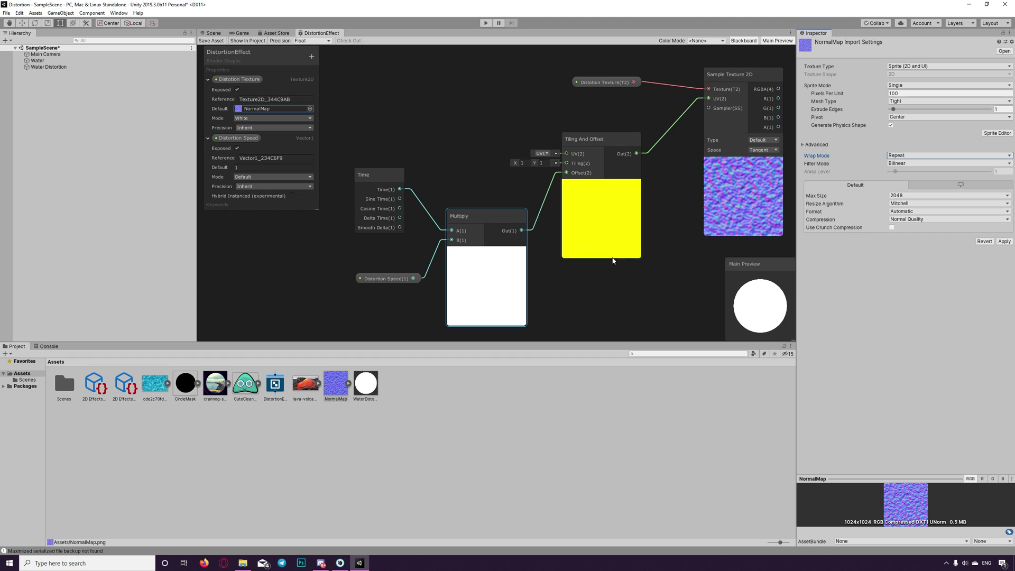
Move the texture nodes left to make room near the Sprite Unlit Master
scroll(613, 261, down, 3)
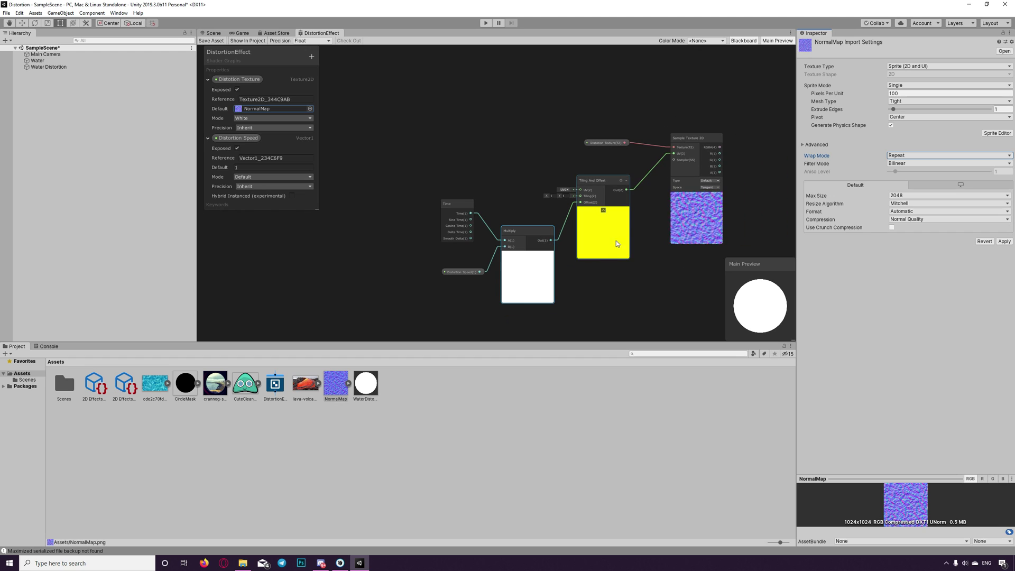
middle_drag(616, 243, 461, 310)
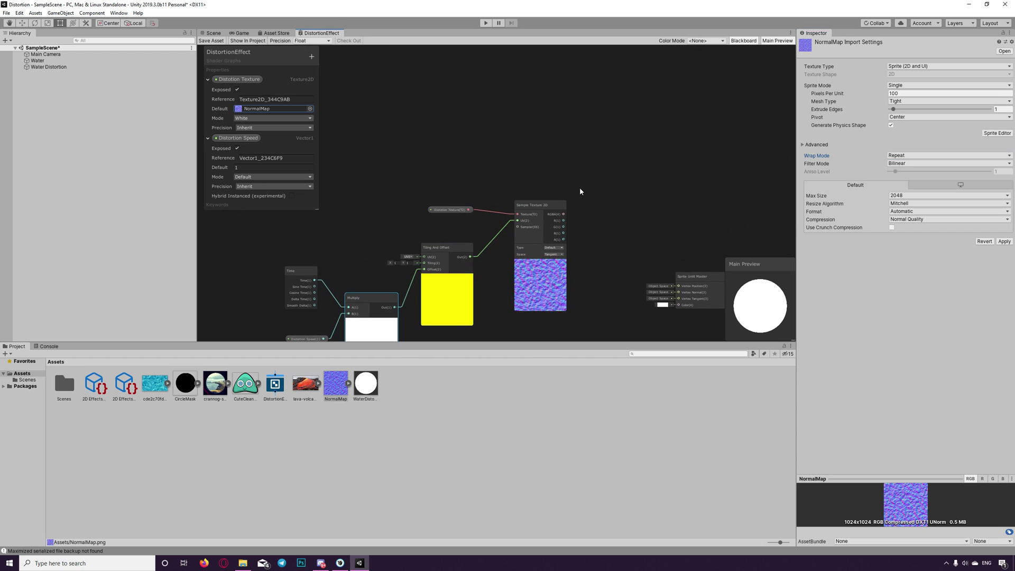
scroll(566, 206, down, 2)
drag(580, 185, 474, 275)
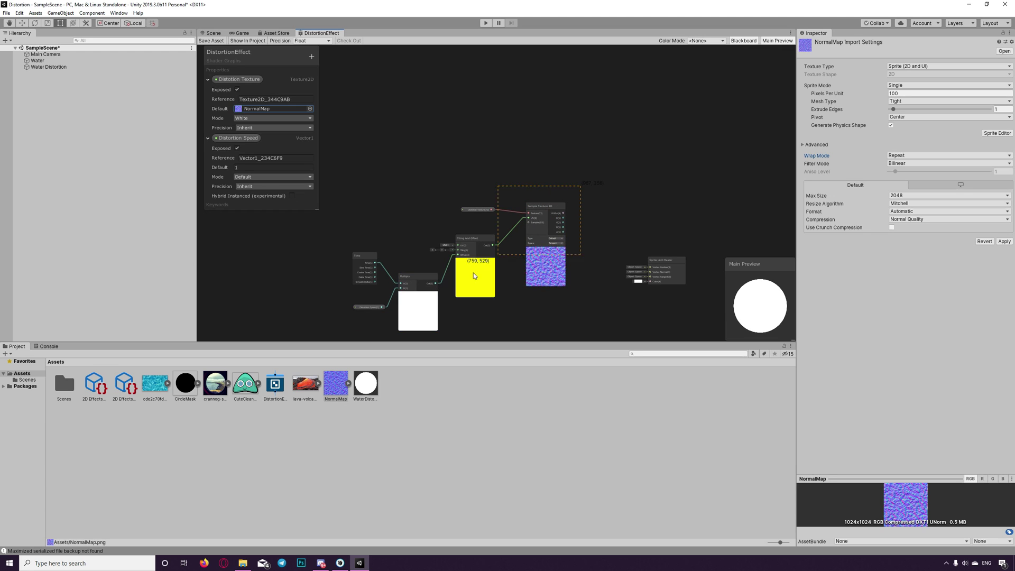
drag(356, 330, 356, 330)
drag(541, 222, 430, 237)
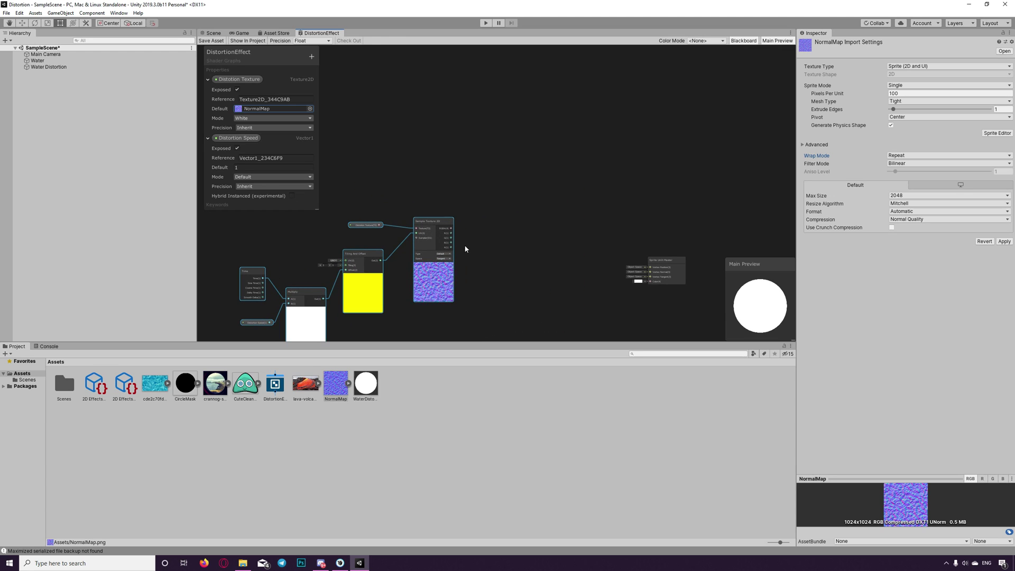
scroll(465, 249, up, 2)
middle_drag(469, 227, 547, 249)
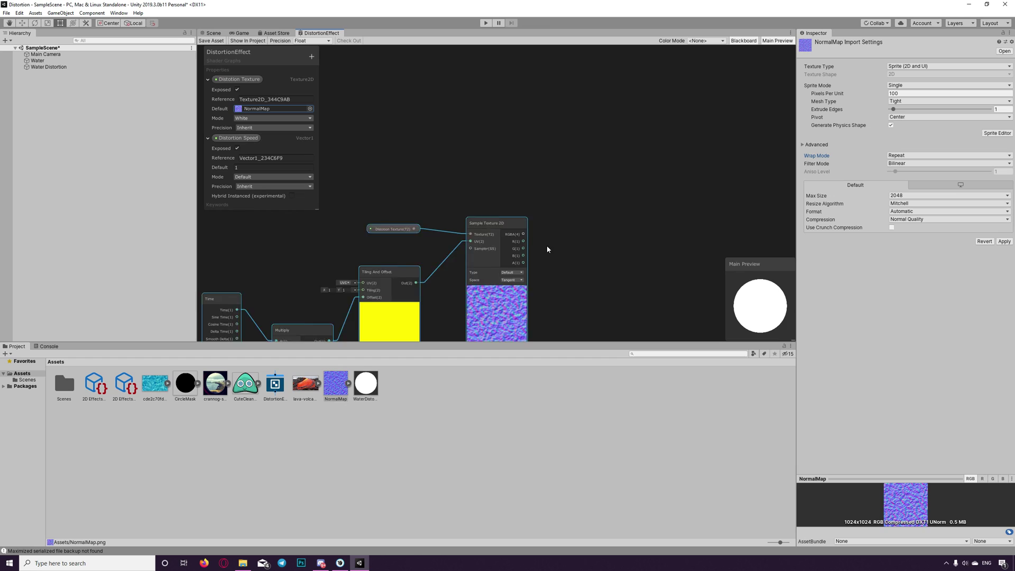
scroll(547, 249, down, 1)
Add a Screen Position node above the texture sampler
right_click(509, 169)
click(534, 171)
text(s)
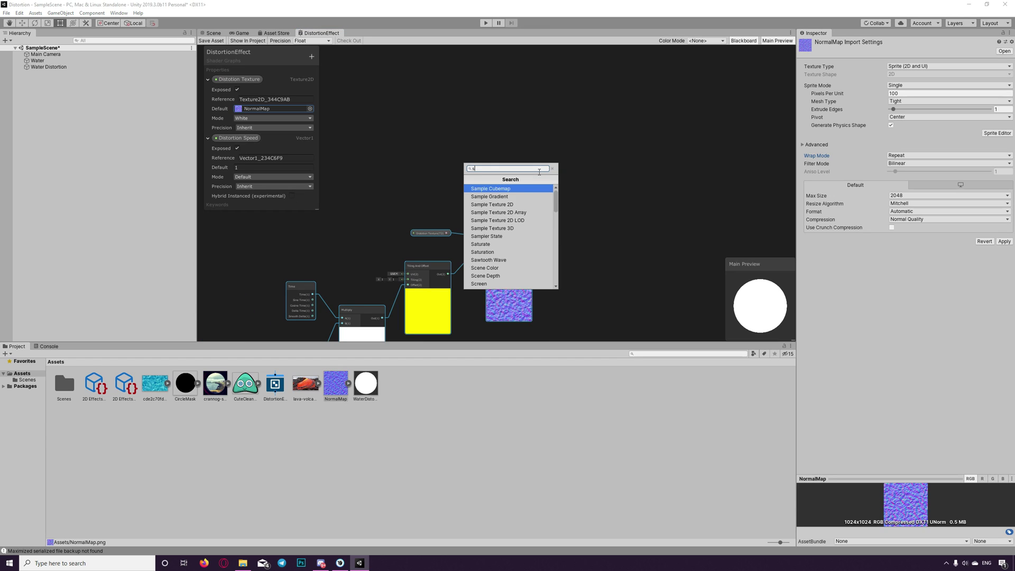
text(cr)
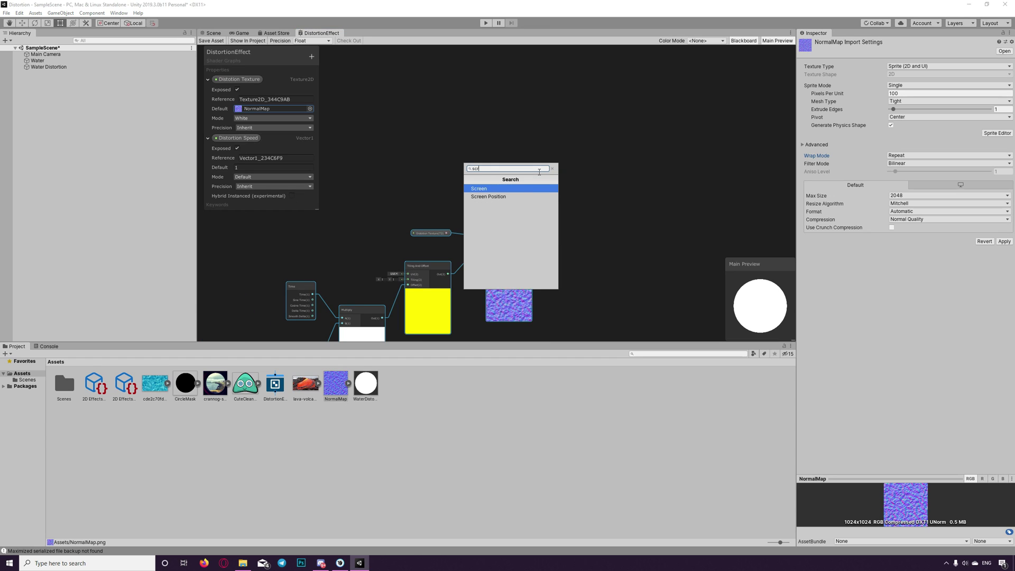
key(Down)
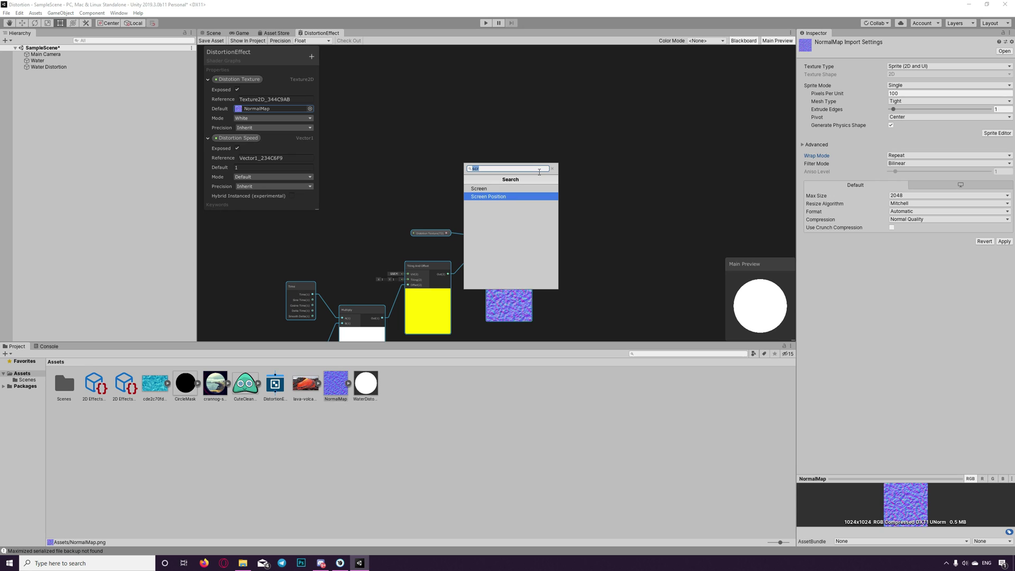
key(Return)
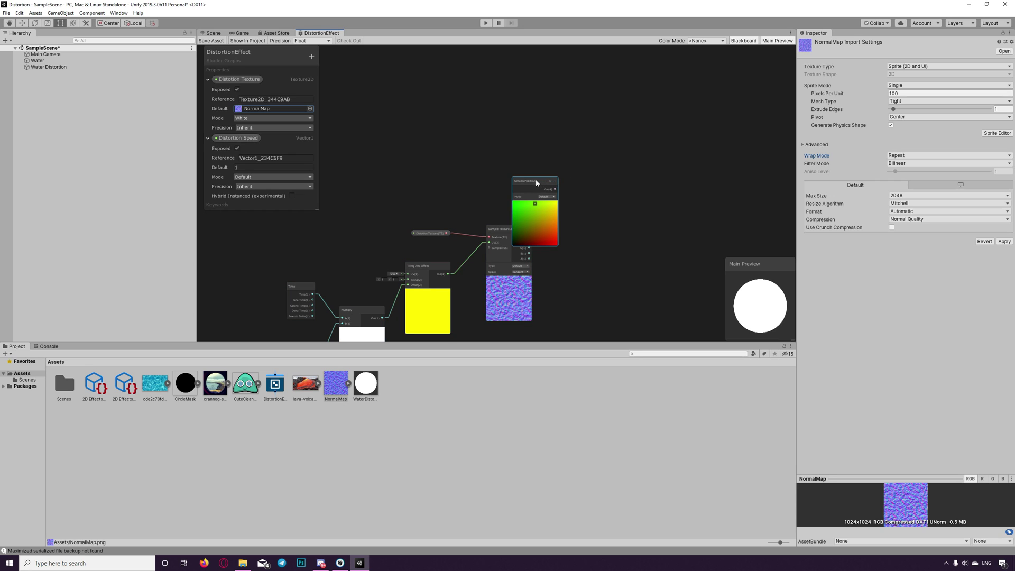
drag(536, 183, 504, 120)
Add a Multiply node with Screen Position in A and the sampled texture RGBA in B
right_click(553, 180)
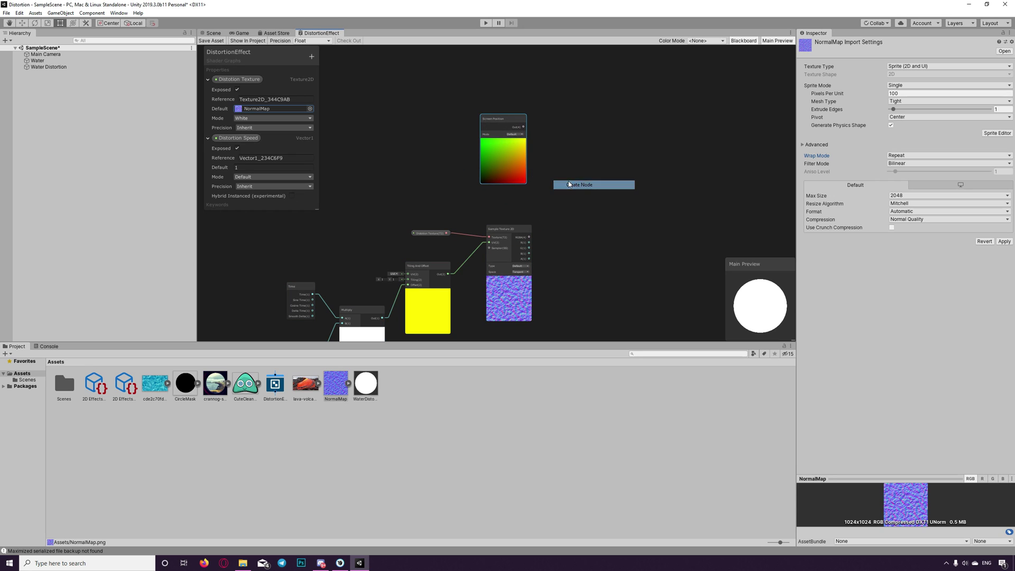
click(569, 184)
text(mnu)
key(BackSpace)
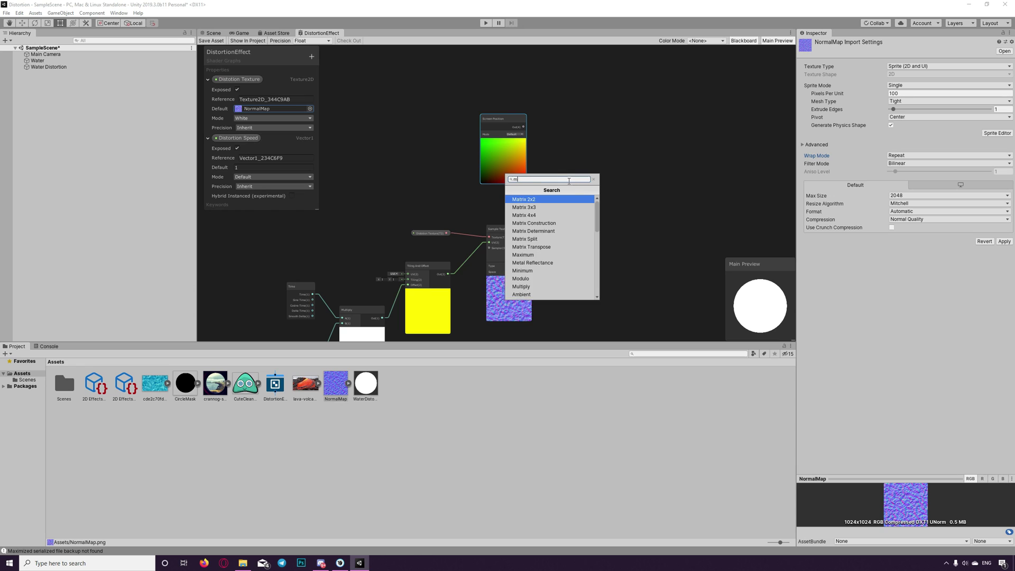
text(u)
key(Return)
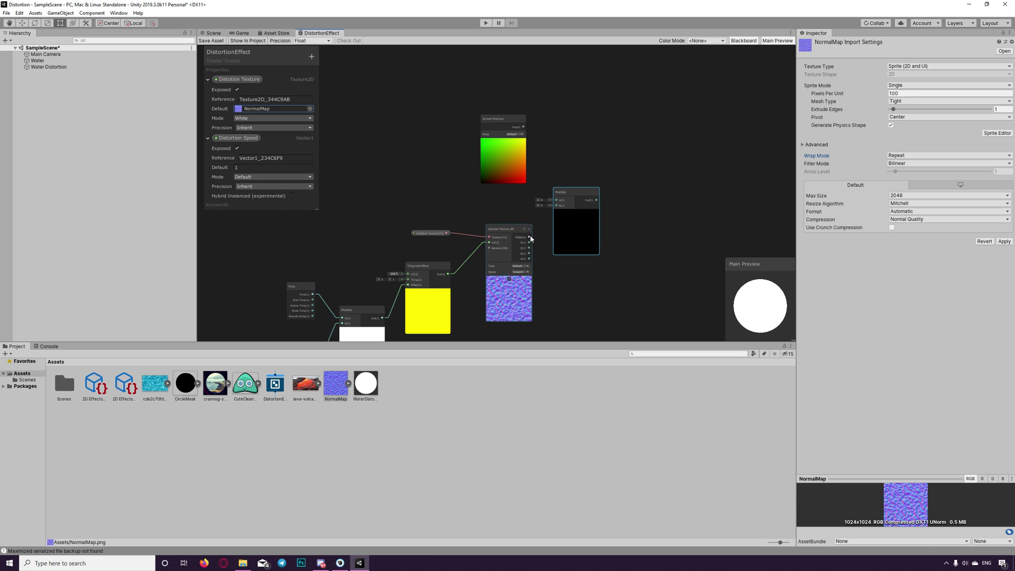
drag(529, 237, 555, 206)
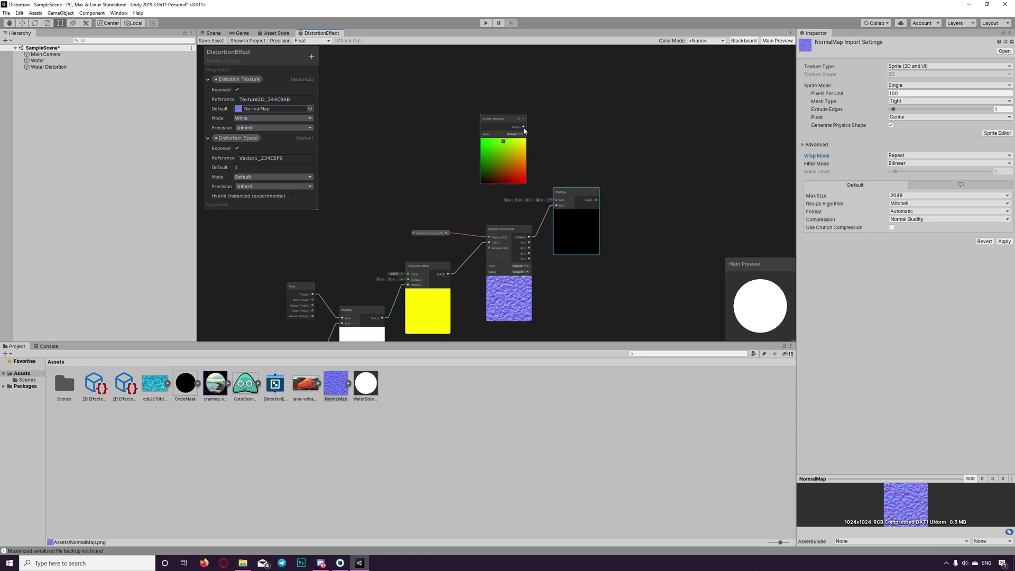
drag(523, 127, 556, 200)
Enlarge the graph area and bring the Time and Distortion Speed nodes into view
scroll(587, 242, up, 2)
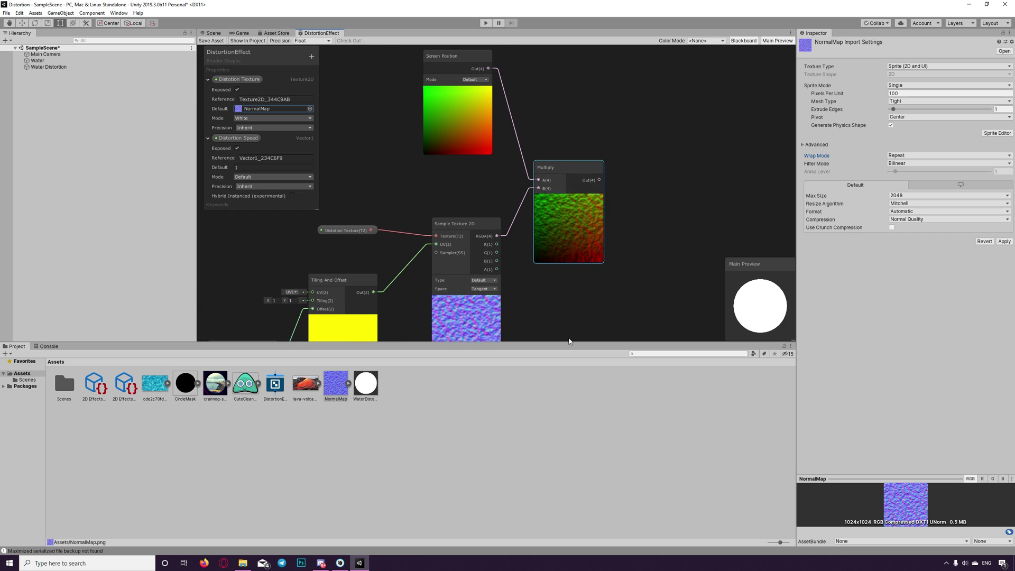
drag(567, 343, 574, 412)
scroll(579, 340, down, 2)
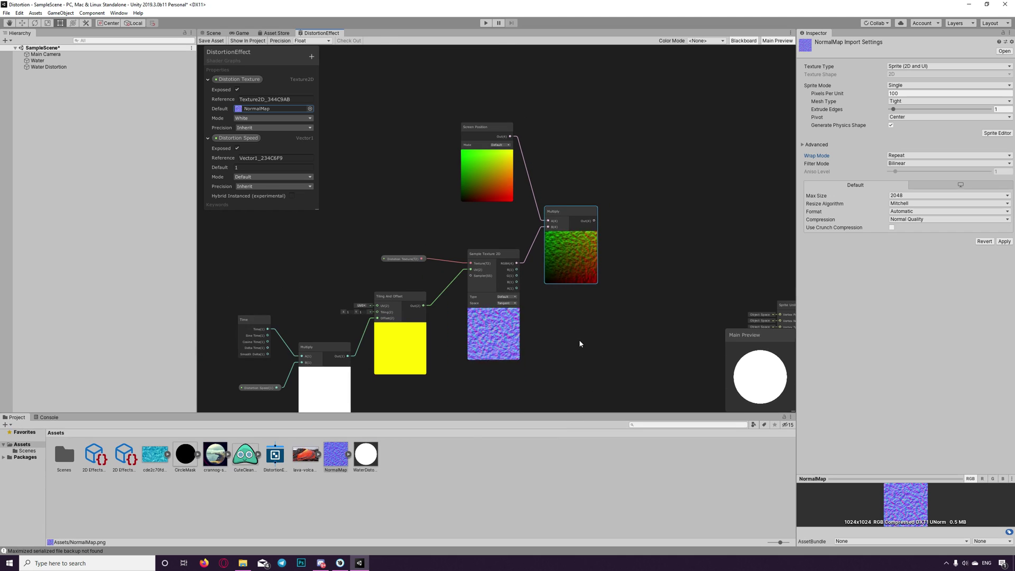
scroll(581, 336, up, 3)
middle_drag(556, 330, 525, 344)
scroll(525, 339, down, 2)
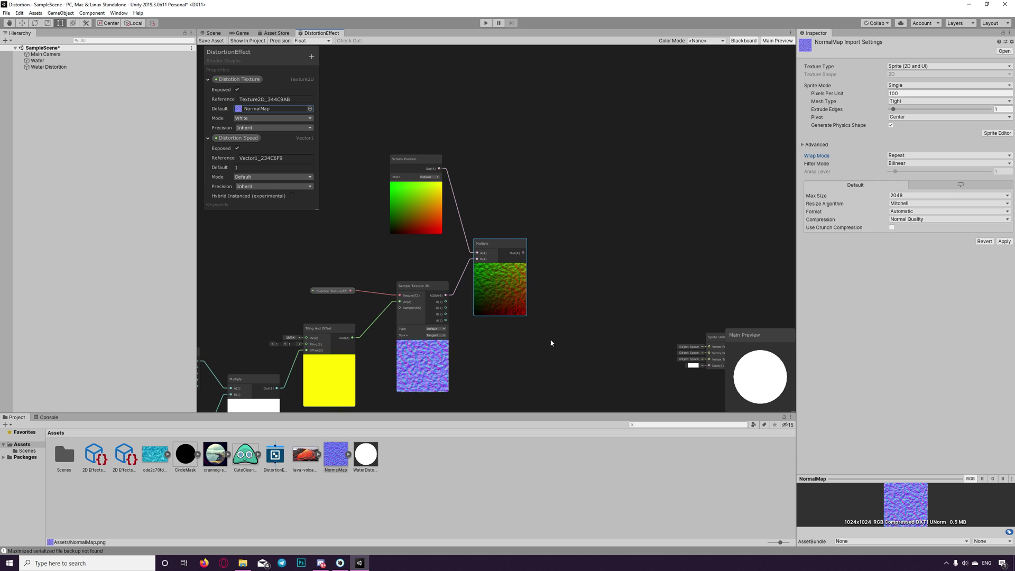
middle_drag(516, 350, 591, 288)
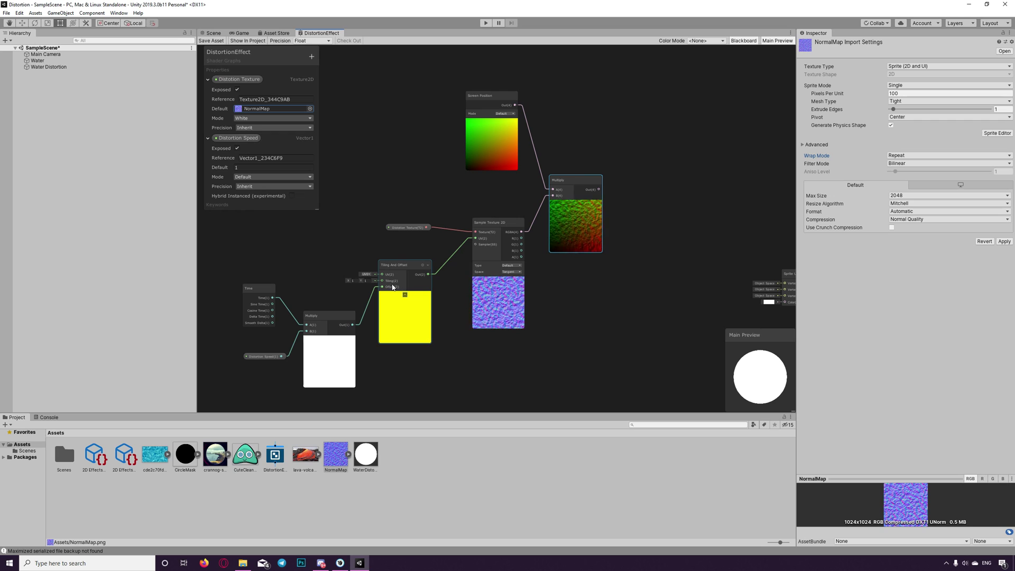
Add a Vector2 property named 'Distortion Tiling' and place it on the graph
click(311, 57)
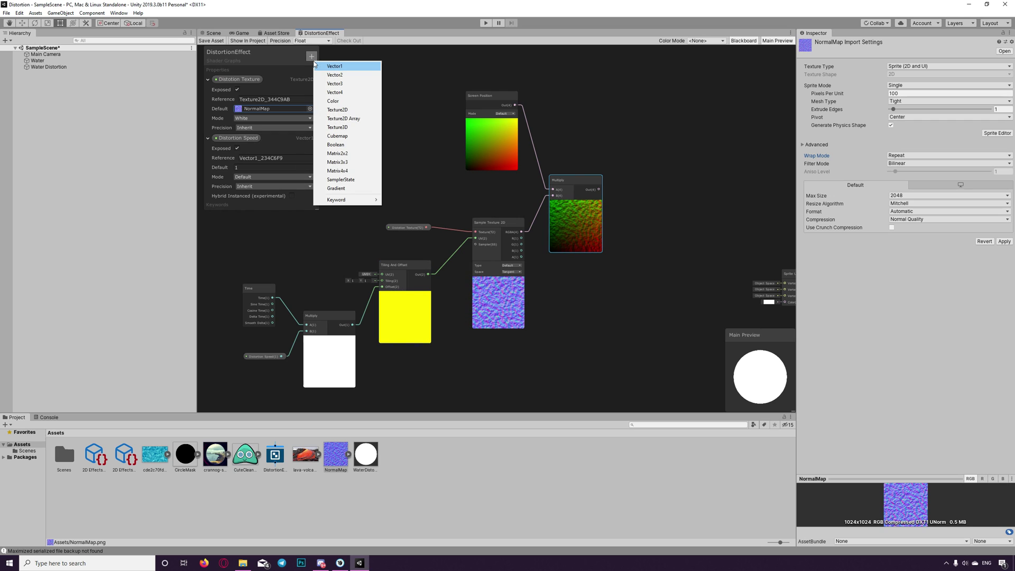
click(335, 75)
text(Dis)
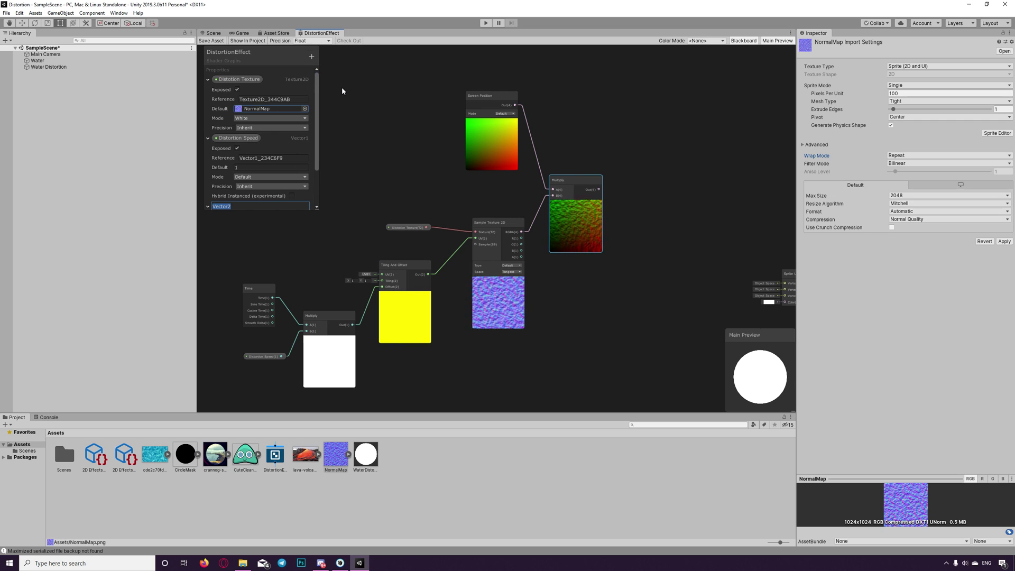
text(totion Tiling)
key(Return)
drag(233, 206, 376, 281)
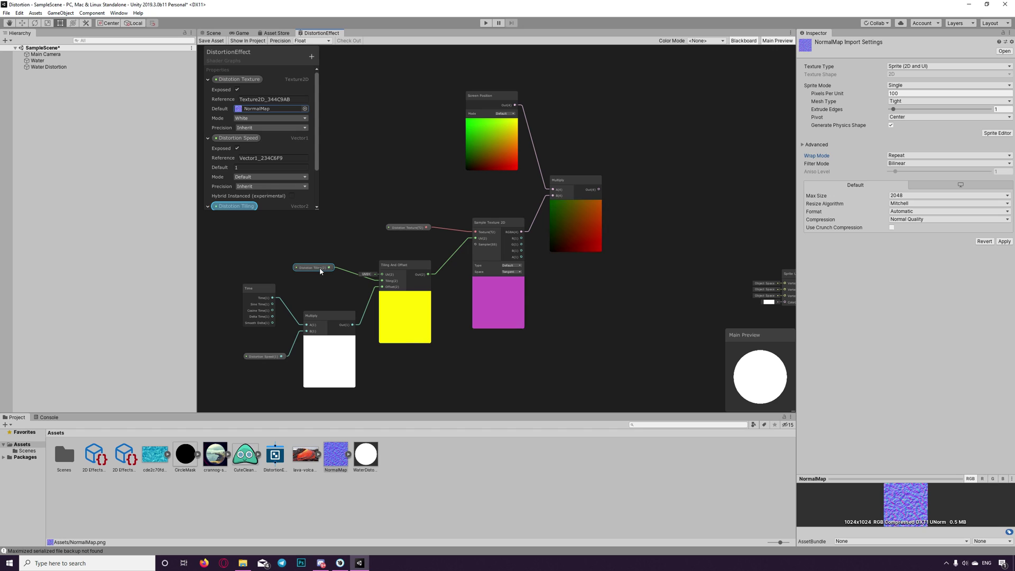
Set Distortion Tiling's default X and Y to 1, 1
scroll(280, 173, down, 3)
click(254, 188)
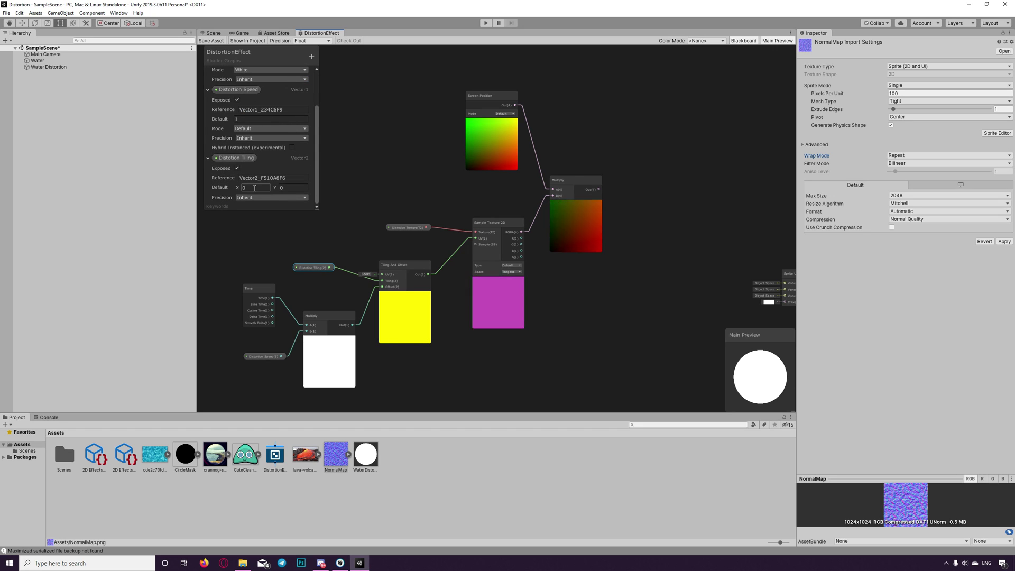
text(1)
key(Tab)
text(1)
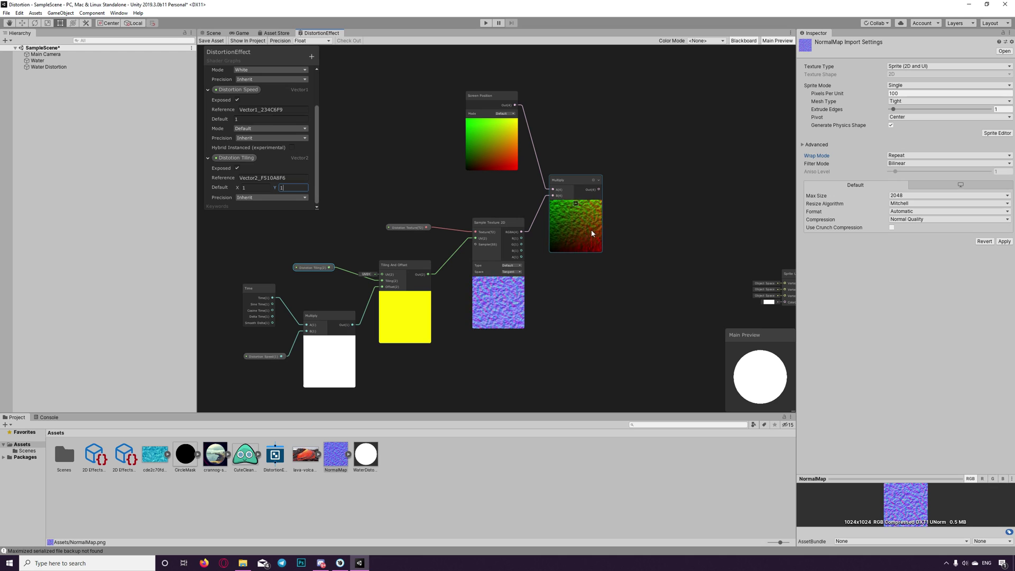
middle_drag(618, 222, 543, 269)
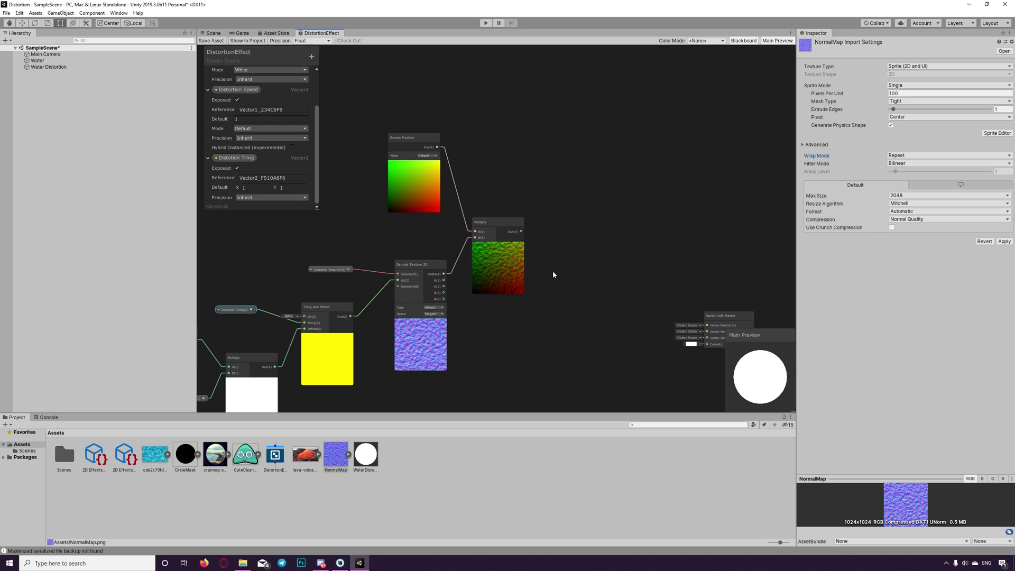
right_click(552, 269)
Create another Multiply node and a Vector2 property named 'Distortion Position'
click(570, 273)
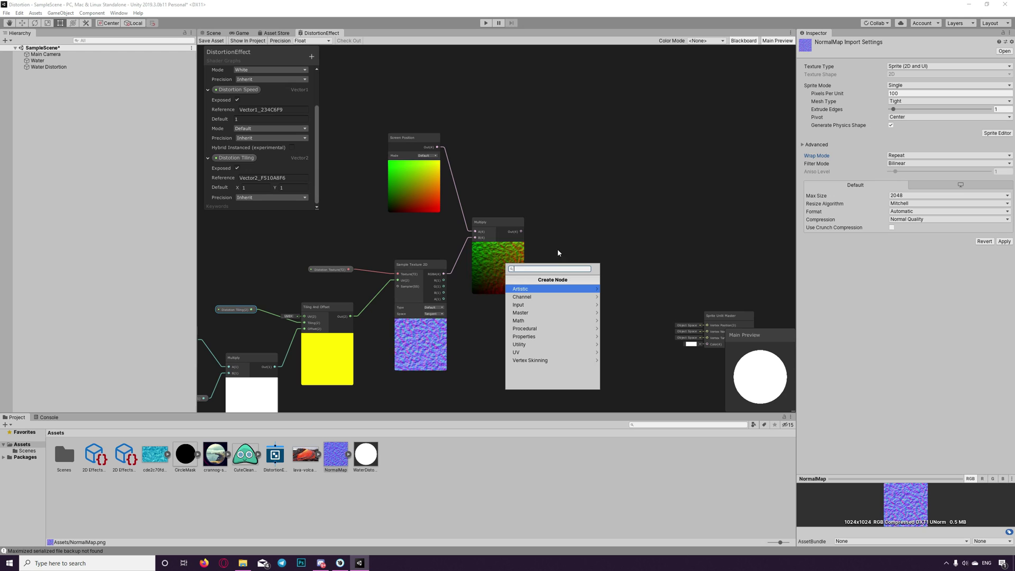
text(multiply)
key(Return)
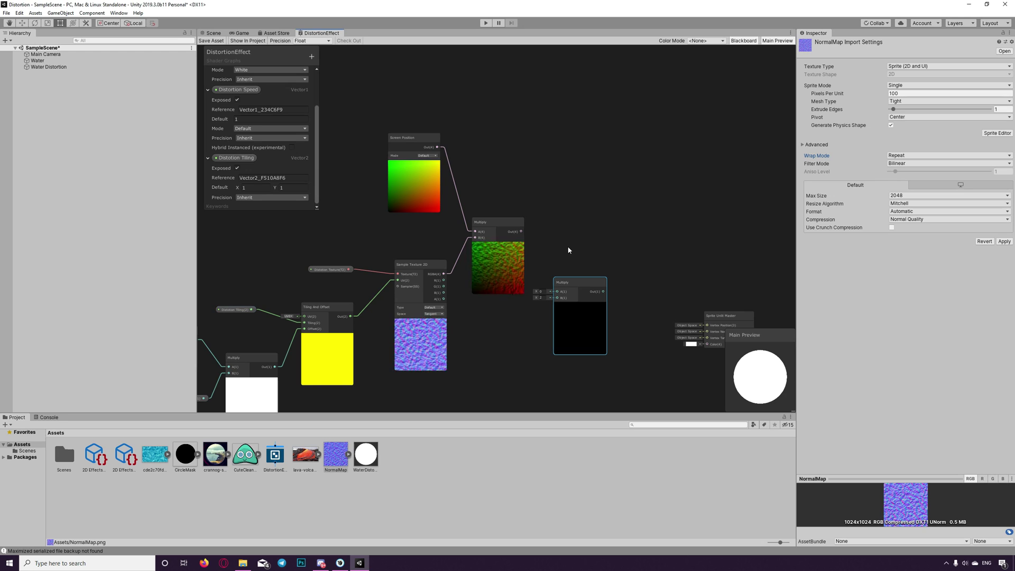
drag(579, 281, 578, 285)
click(311, 56)
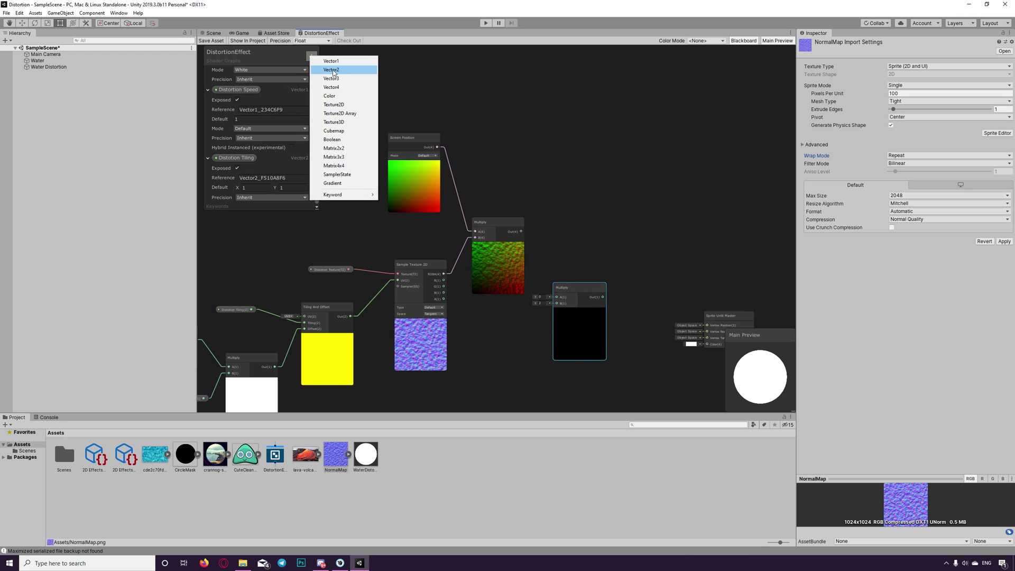
click(332, 69)
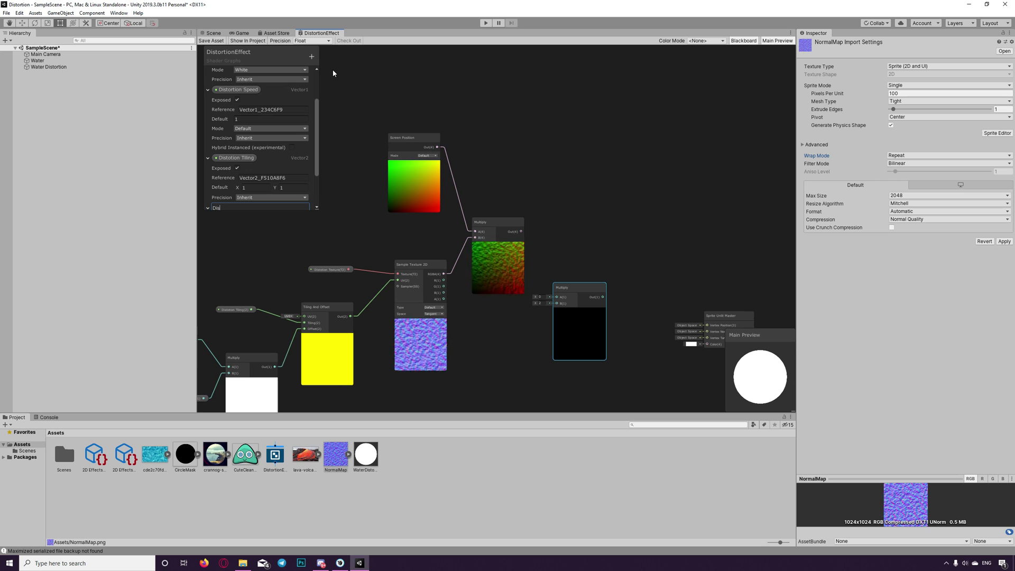
text(Distortion Position)
key(Return)
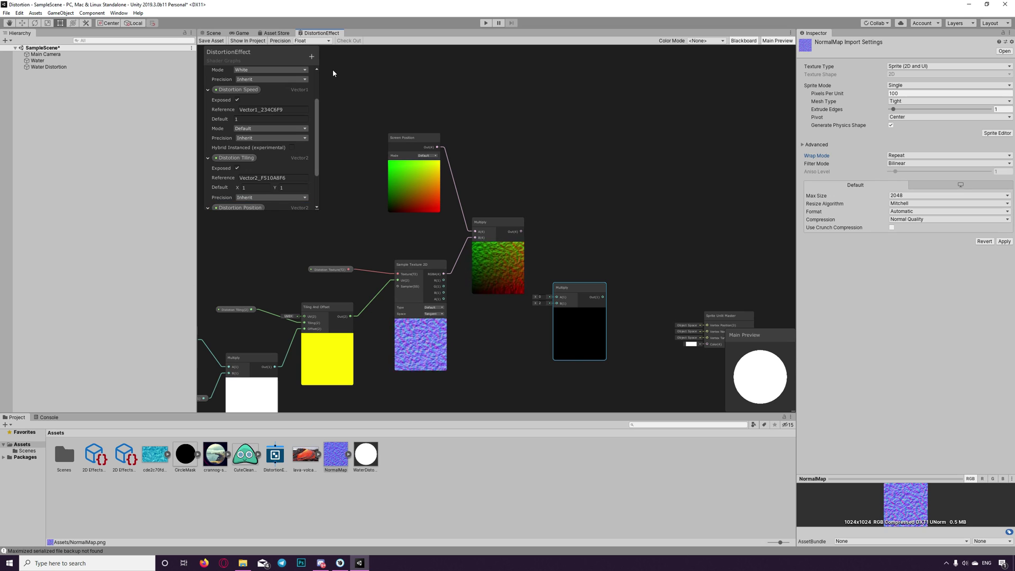
Default Distortion Position to 1, 1; wire it and the first Multiply into the new Multiply
scroll(298, 127, down, 2)
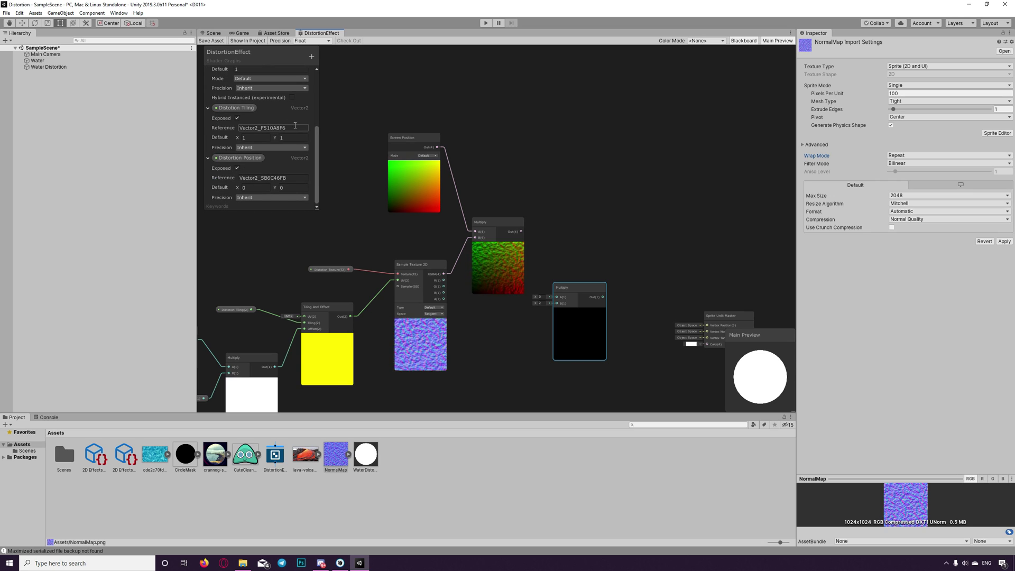
click(260, 187)
text(1)
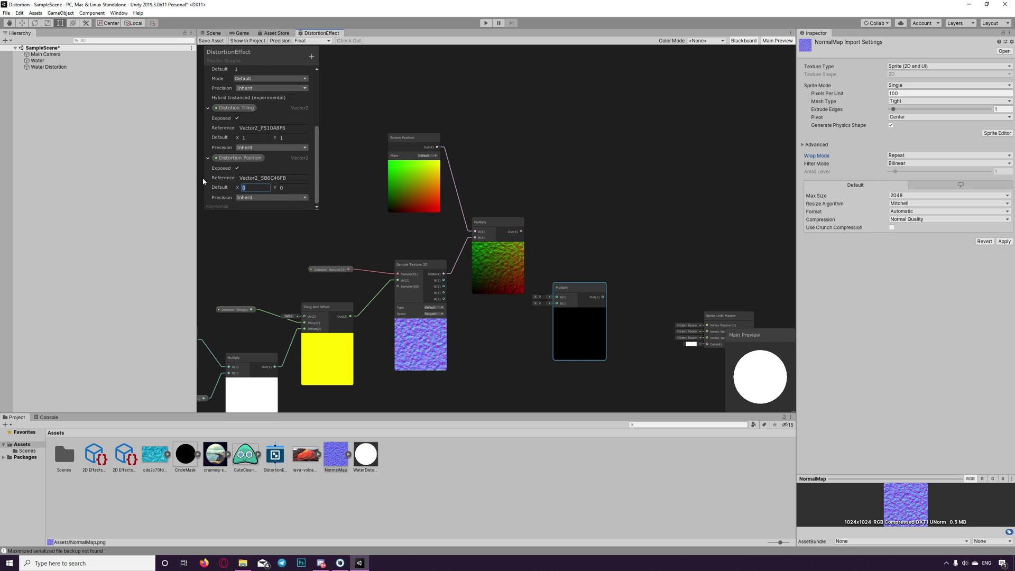
key(Tab)
text(1)
click(218, 158)
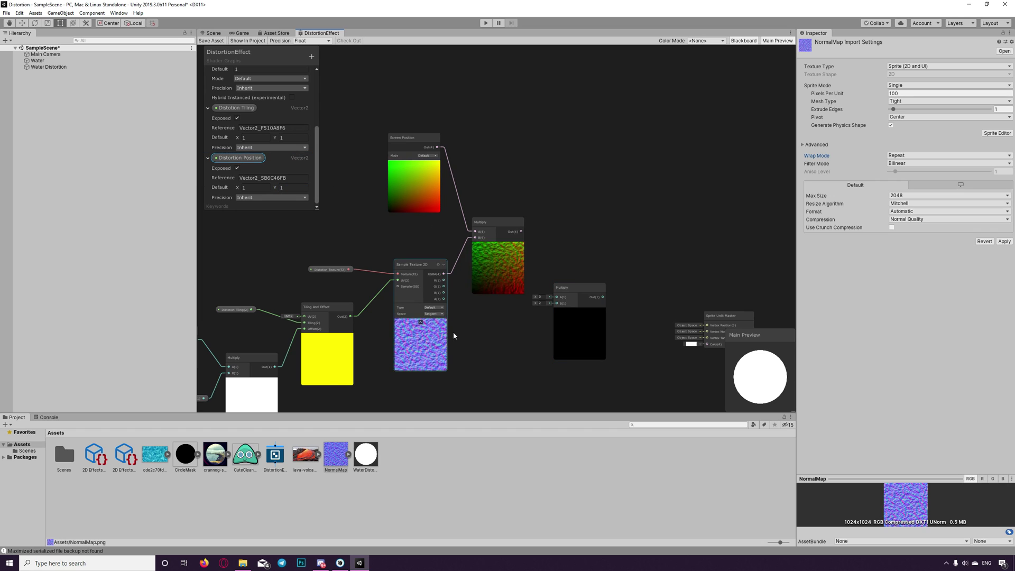
drag(494, 331, 555, 305)
drag(521, 232, 556, 296)
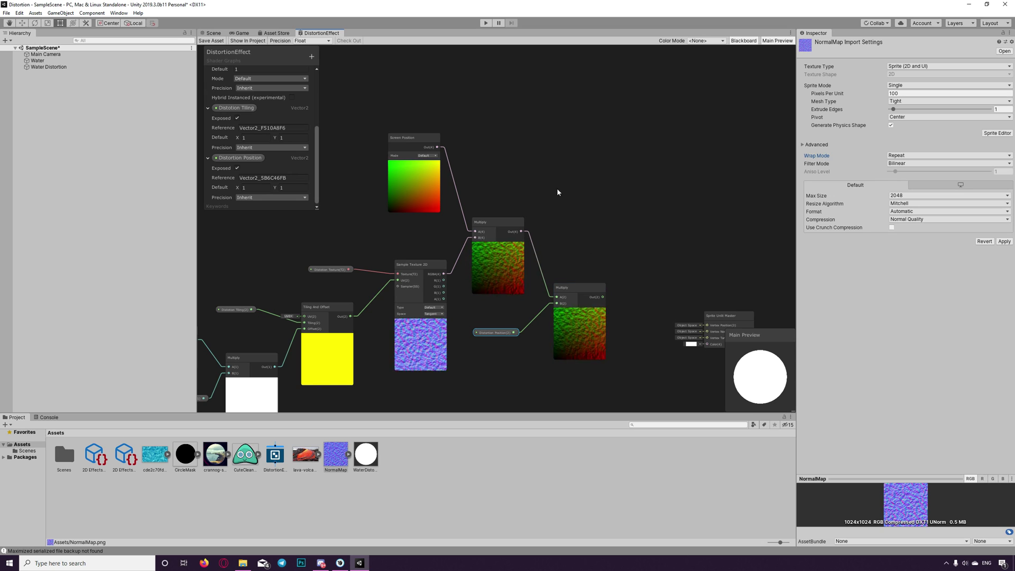
Add an Add node summing Screen Position (A) and the lower Multiply output (B)
right_click(562, 165)
click(576, 170)
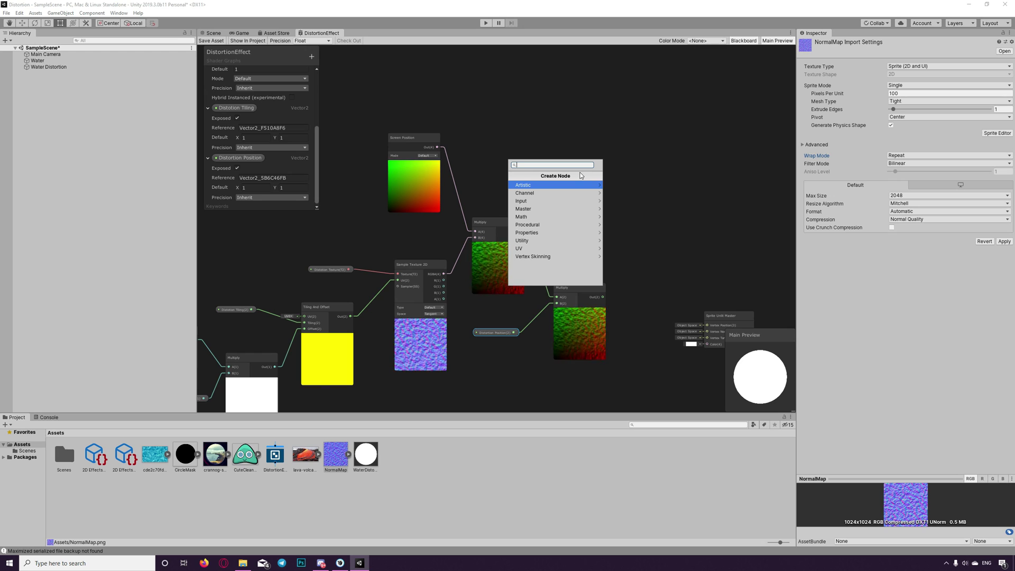
text(add)
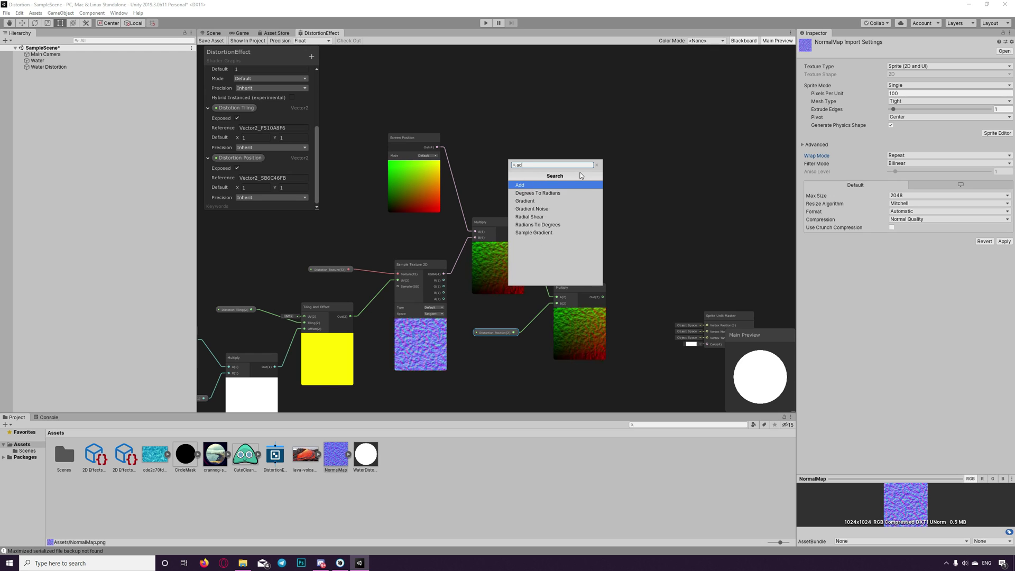
key(Return)
drag(580, 172, 625, 156)
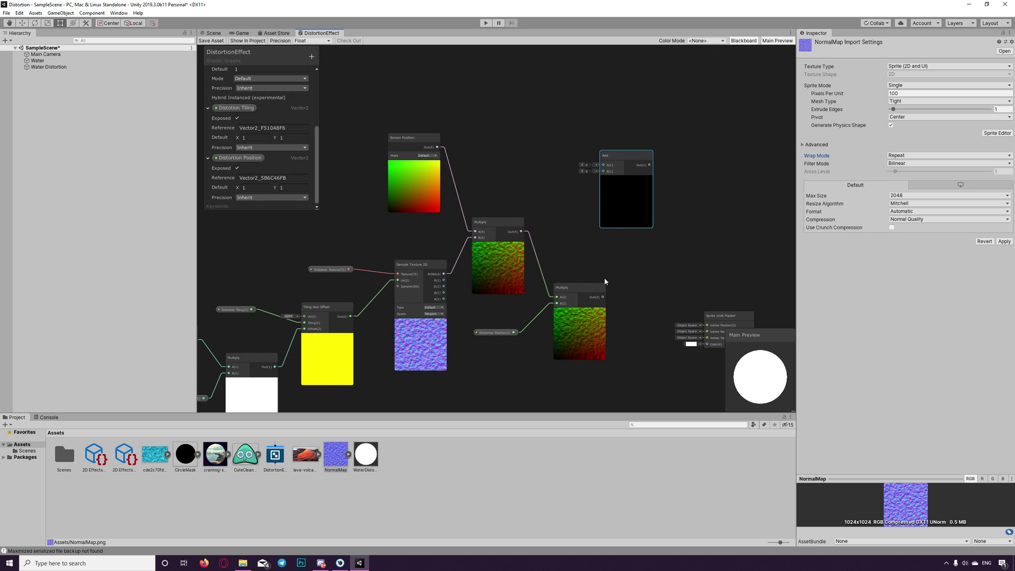
drag(602, 297, 603, 172)
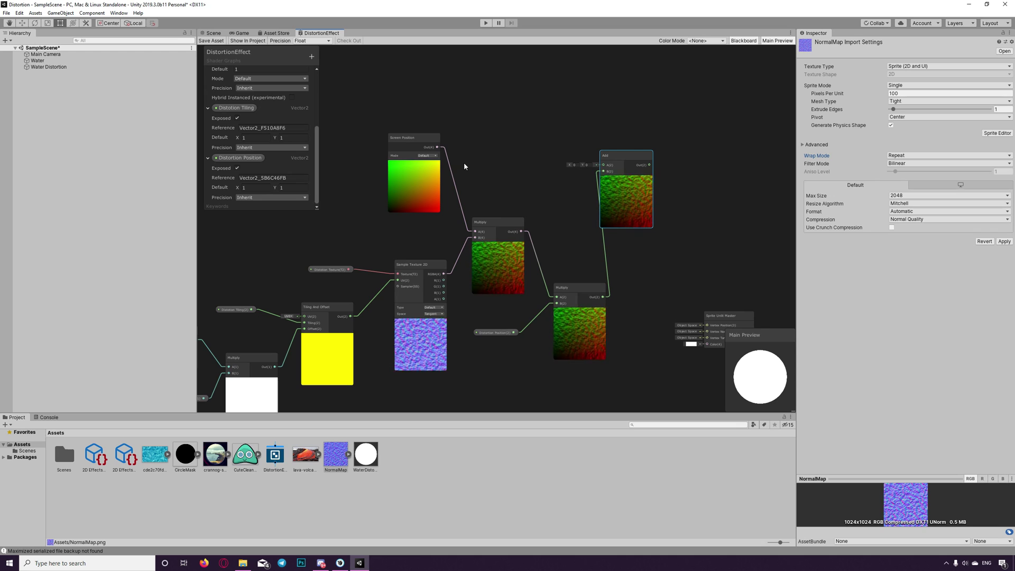
drag(437, 147, 603, 165)
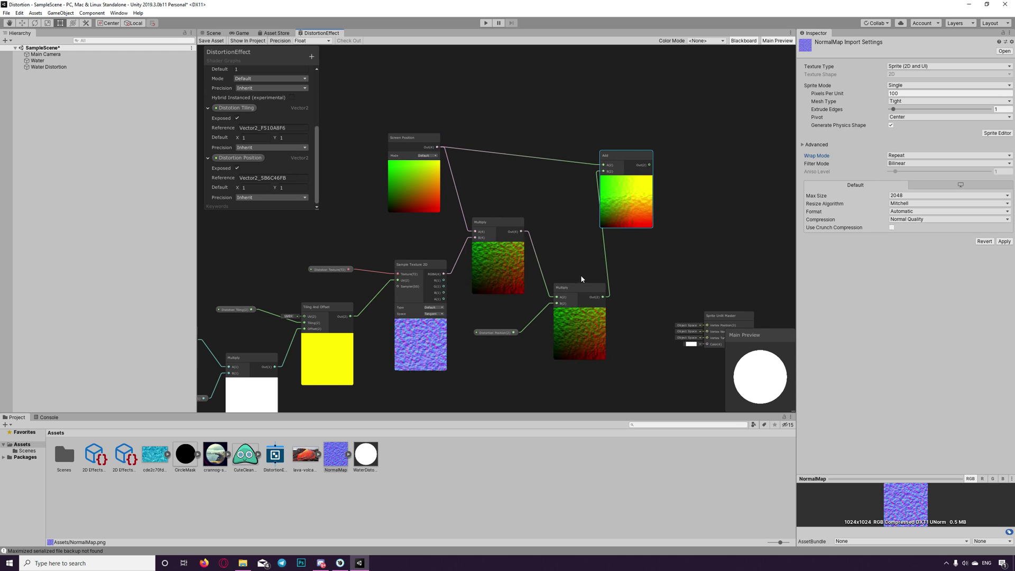
drag(579, 287, 568, 293)
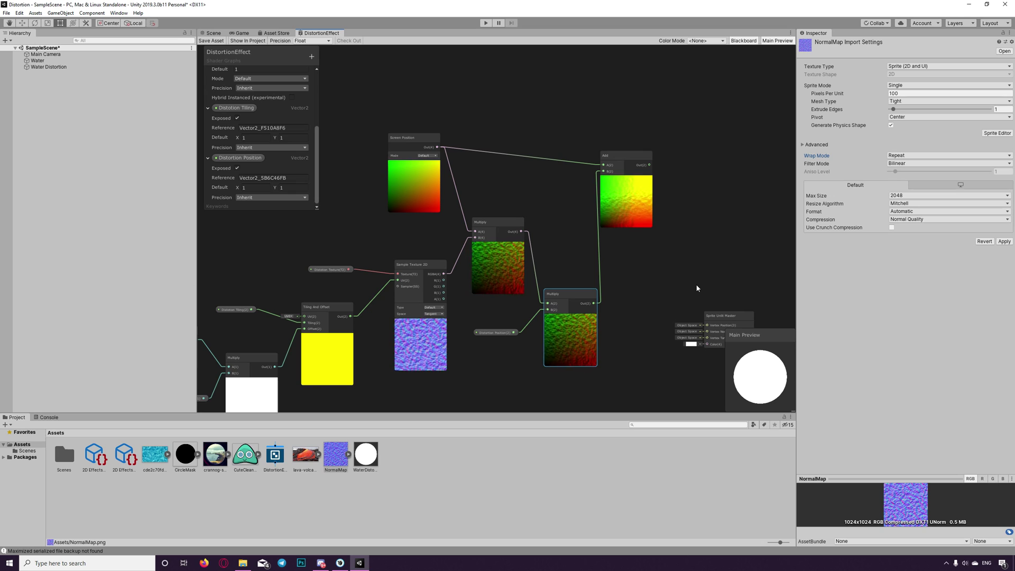
Create a Scene Color node with the Add result driving its UV input
right_click(681, 175)
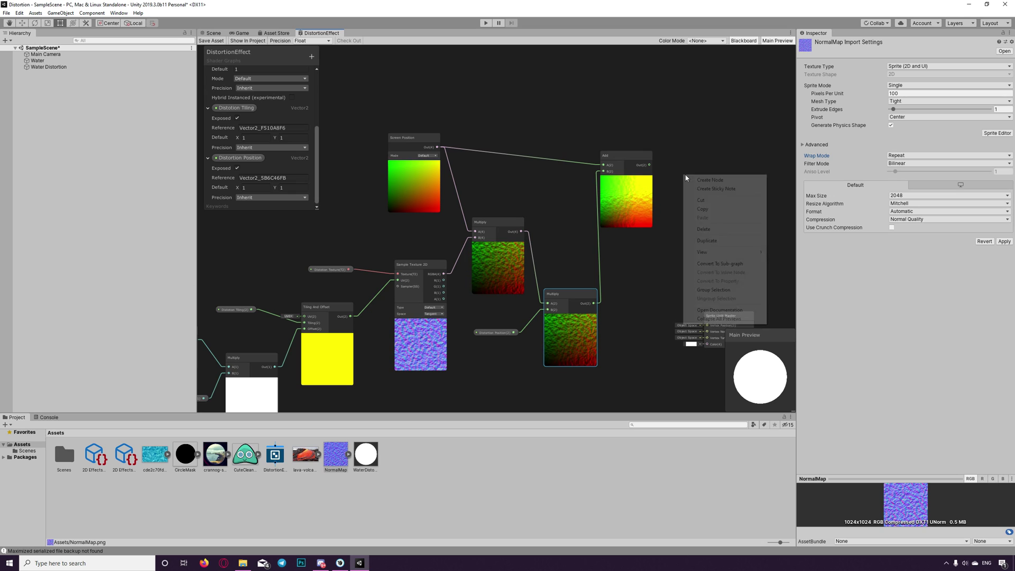
click(699, 178)
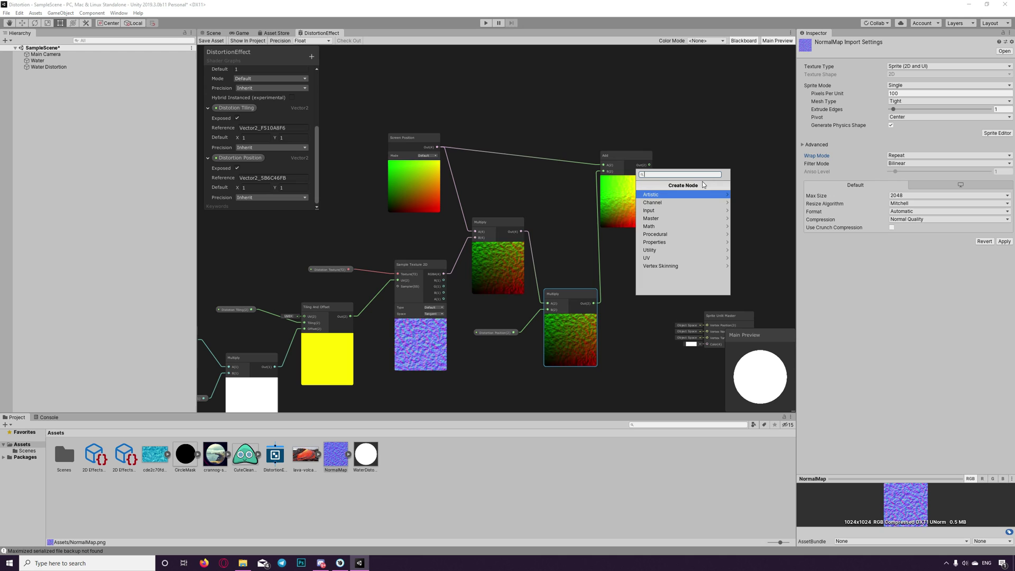
text(sce)
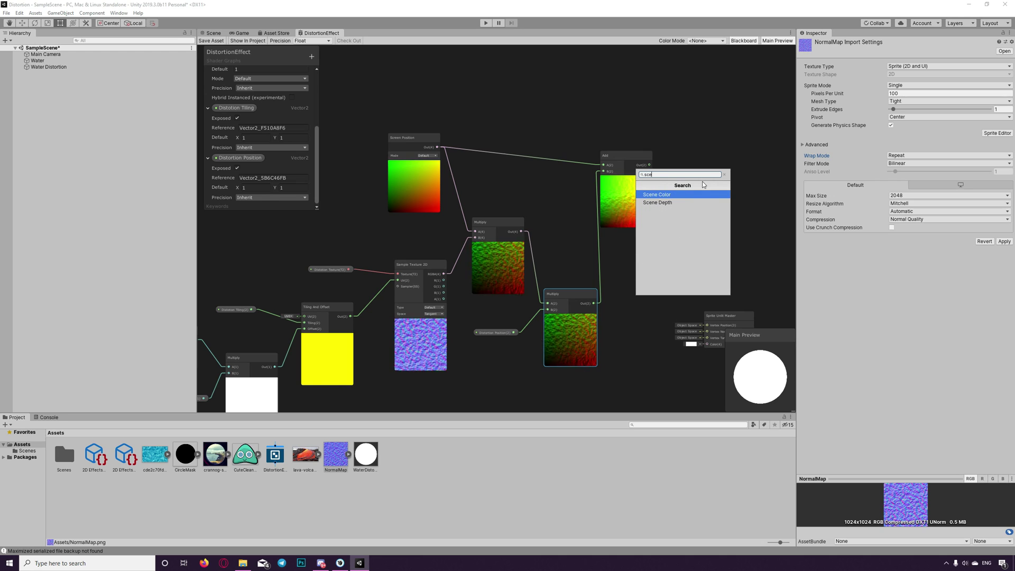
key(Return)
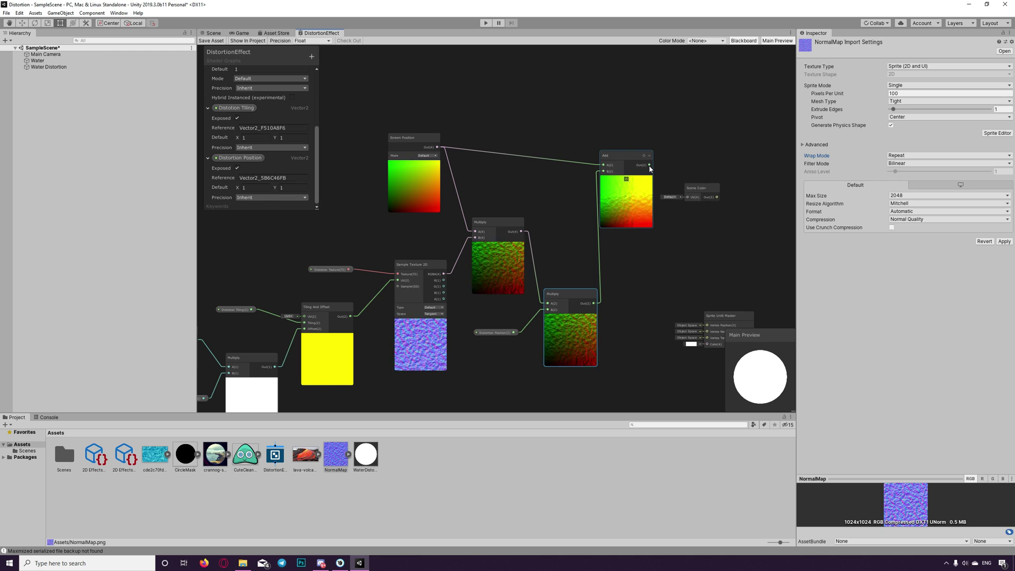
drag(649, 168, 705, 344)
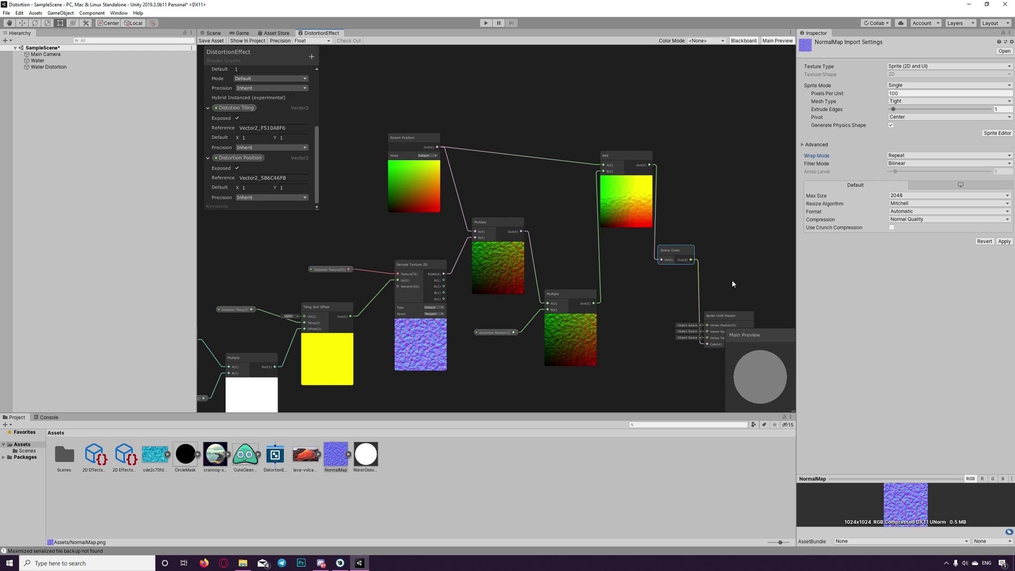
Switch from the Shader Graph editor to the Scene view
click(214, 33)
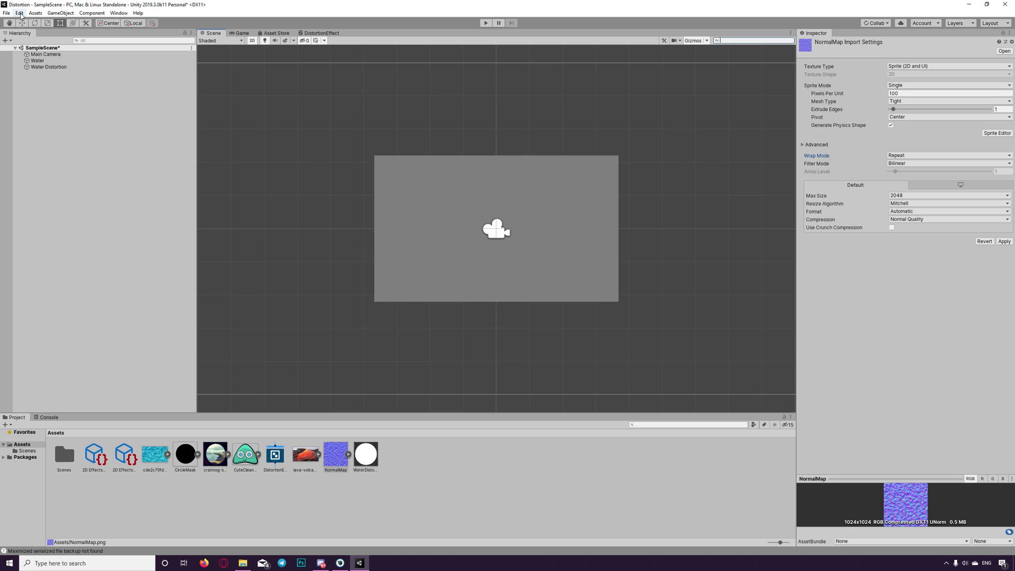
Open the active render pipeline asset from Graphics settings, applying pending NormalMap import changes
click(20, 14)
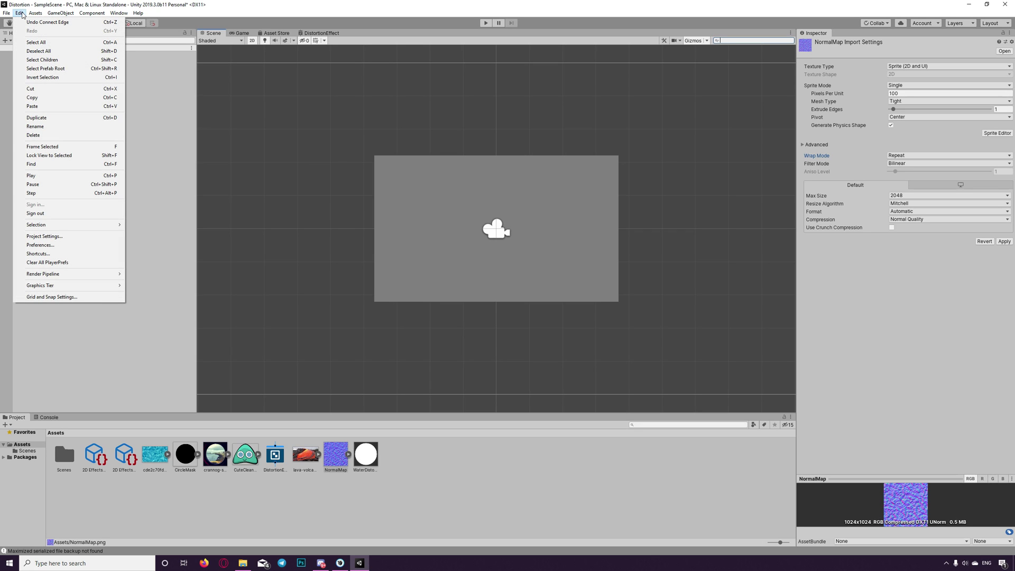
click(44, 237)
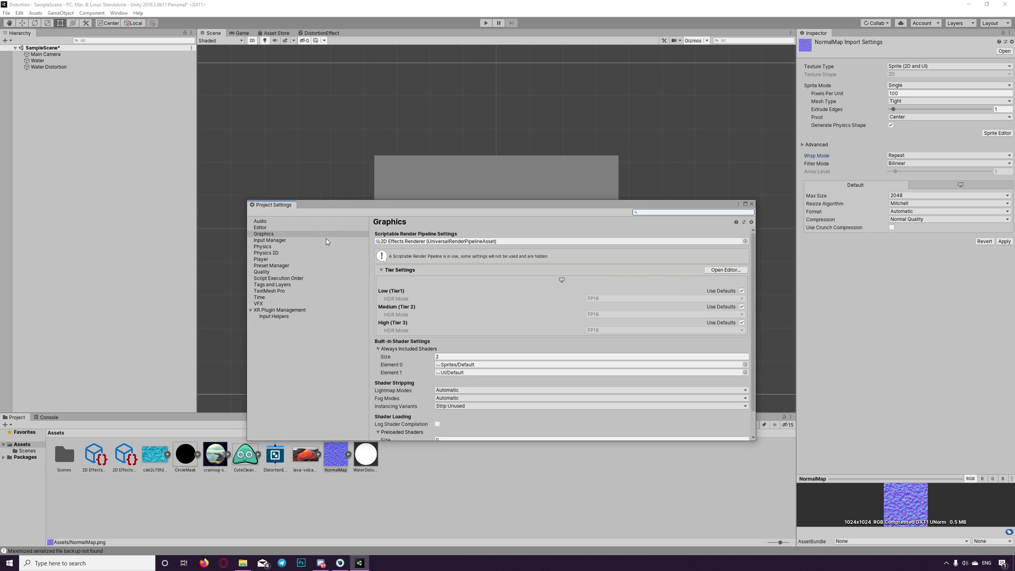
double_click(414, 242)
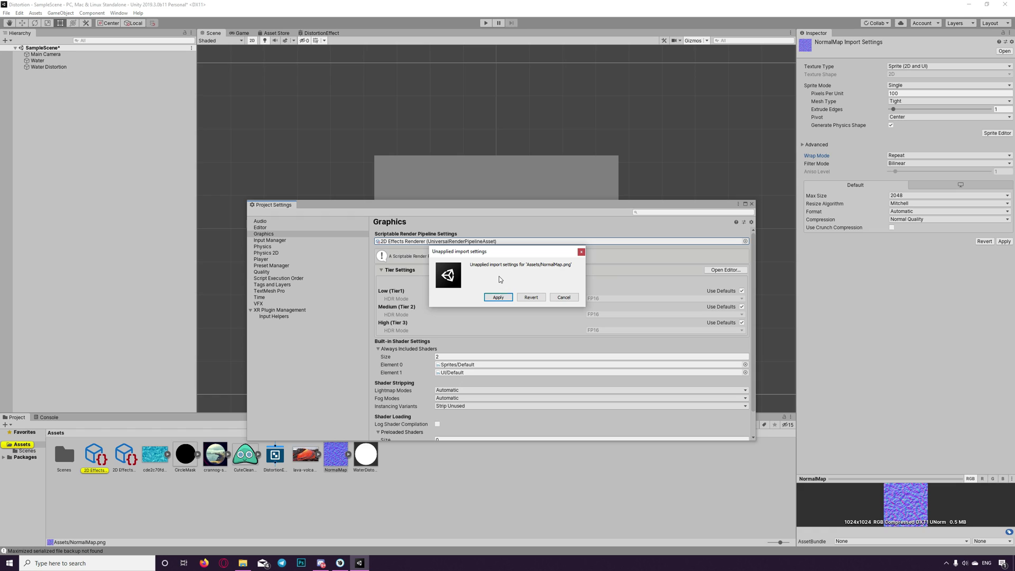
click(499, 297)
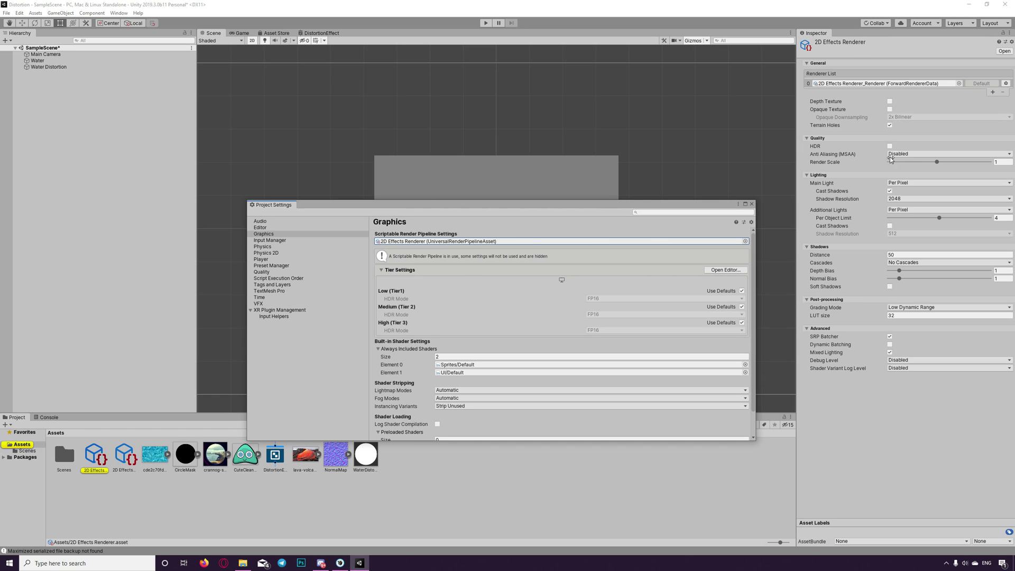
Enable Opaque Texture on the 2D Effects Renderer asset and close Project Settings
click(889, 109)
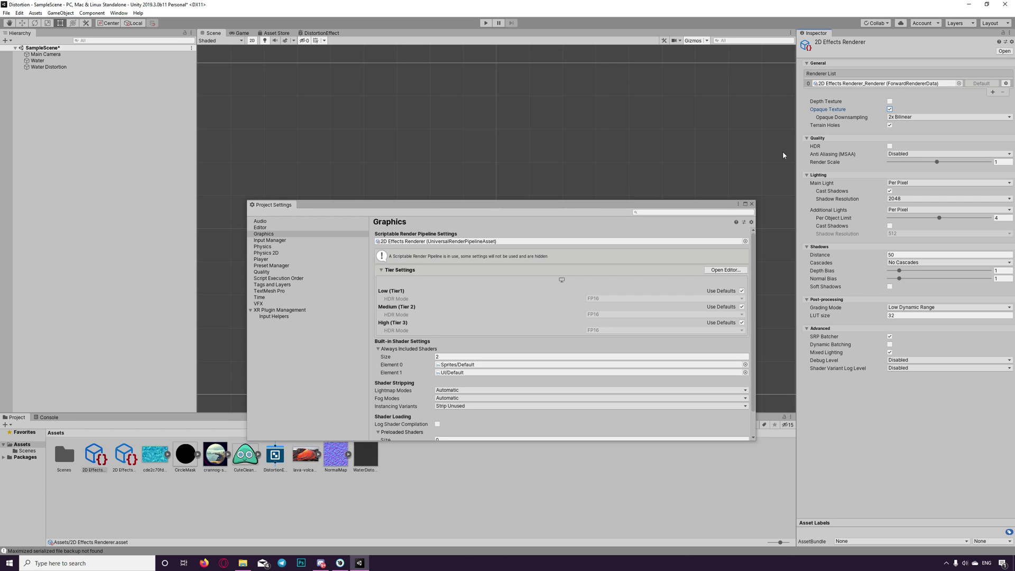
drag(687, 208, 669, 289)
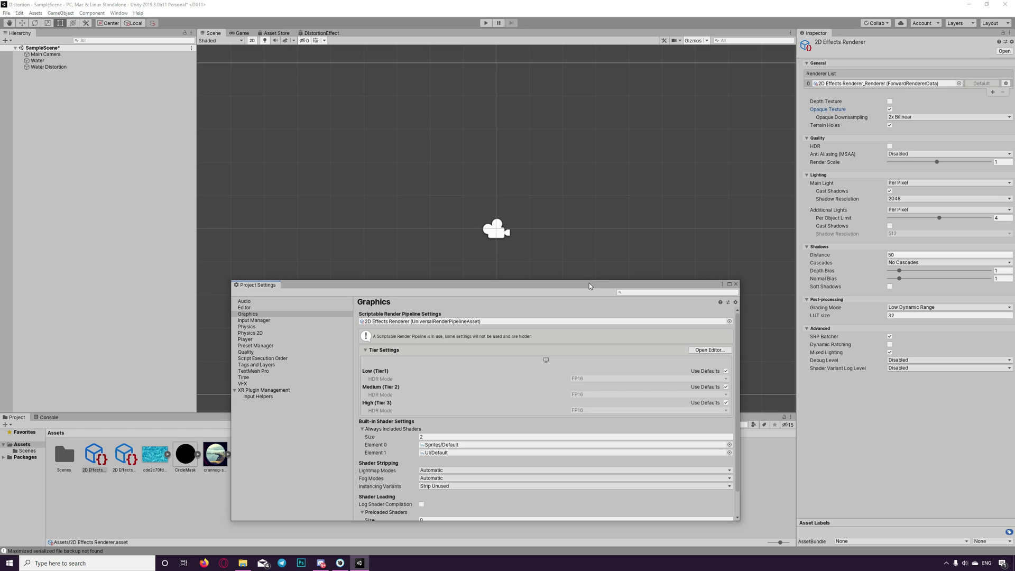
drag(589, 284, 596, 229)
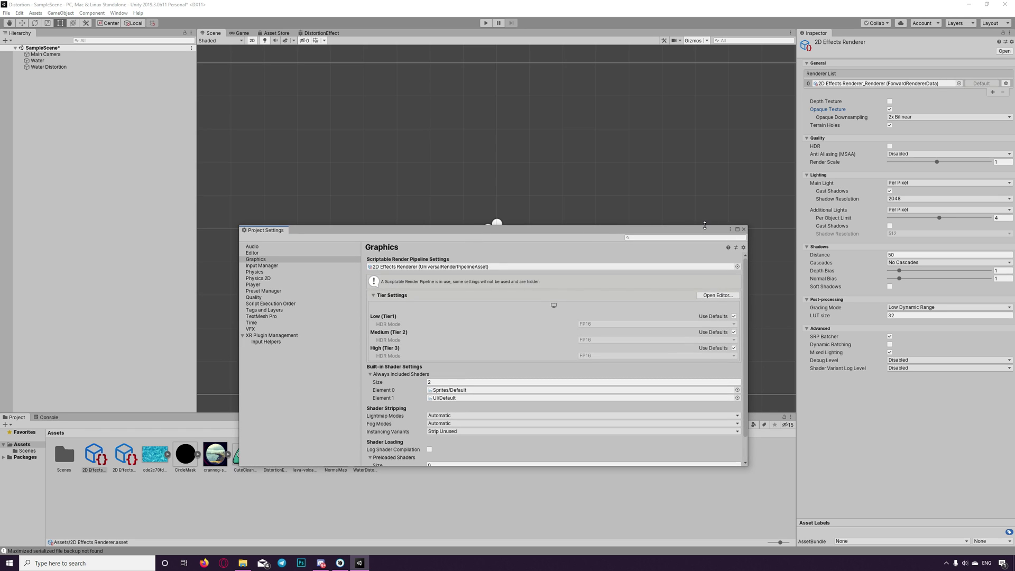
click(743, 230)
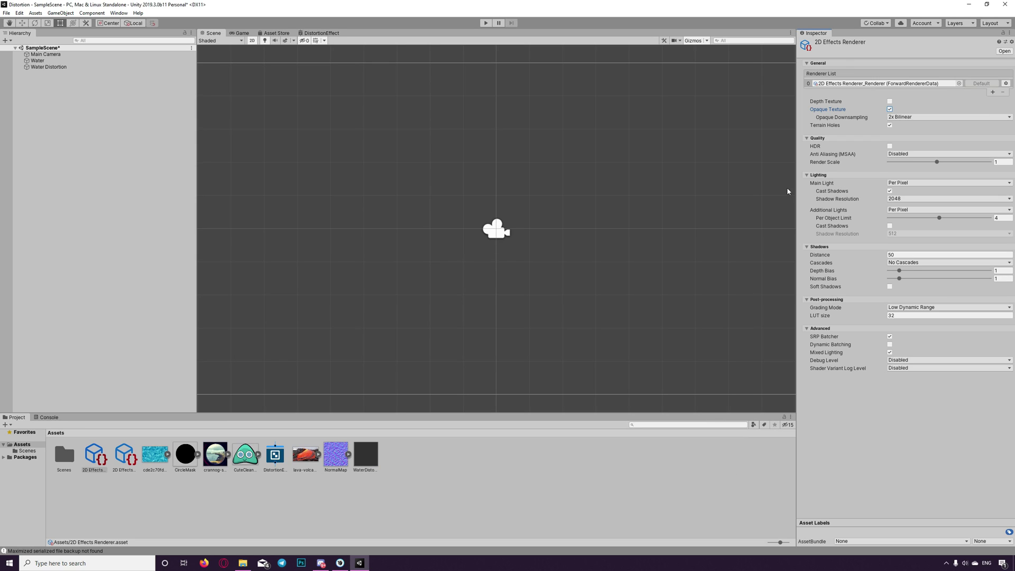
Add a Render Objects feature to 2D Effects Renderer_Renderer and rename it 'RemderEver'
double_click(847, 84)
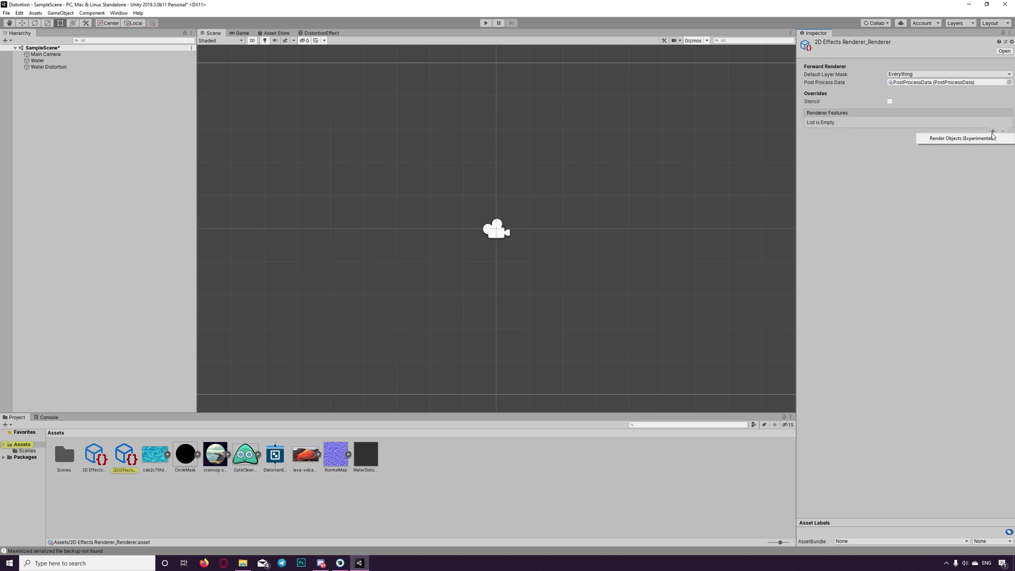
click(979, 140)
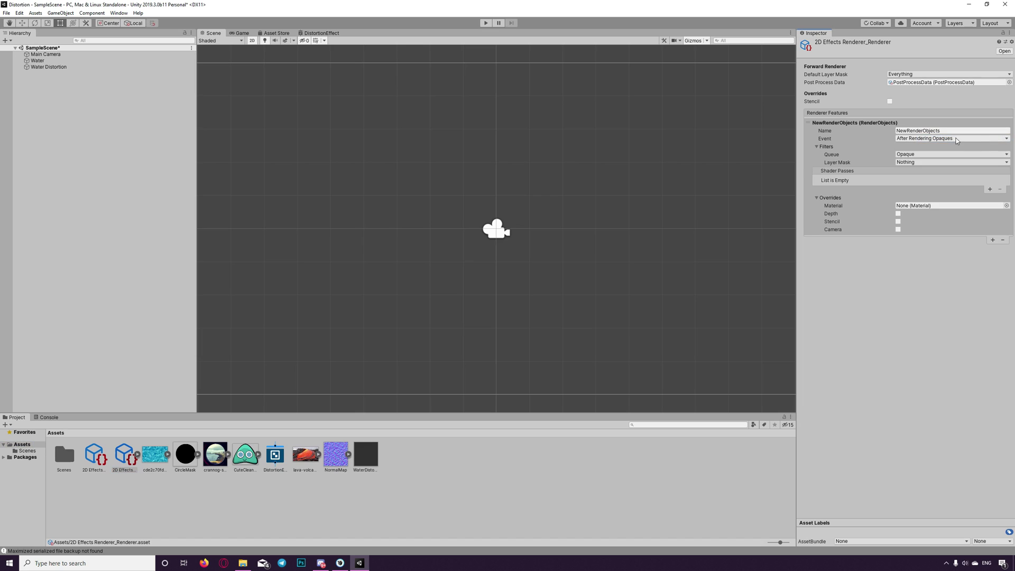
click(947, 132)
text(R)
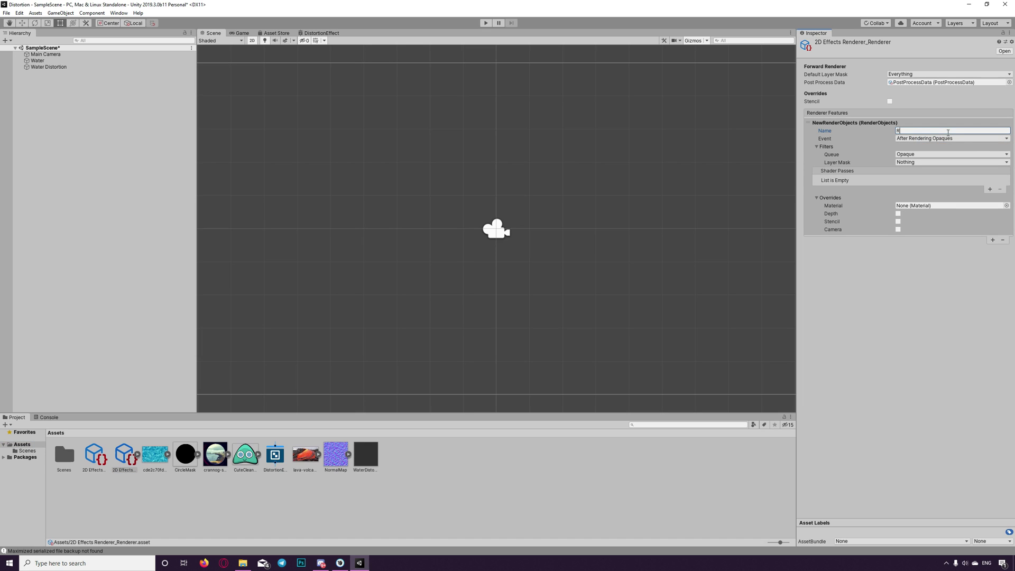
text(em)
text(der)
text(Everthing)
Set the Render Objects feature's queue filter to Transparent
click(917, 154)
click(917, 157)
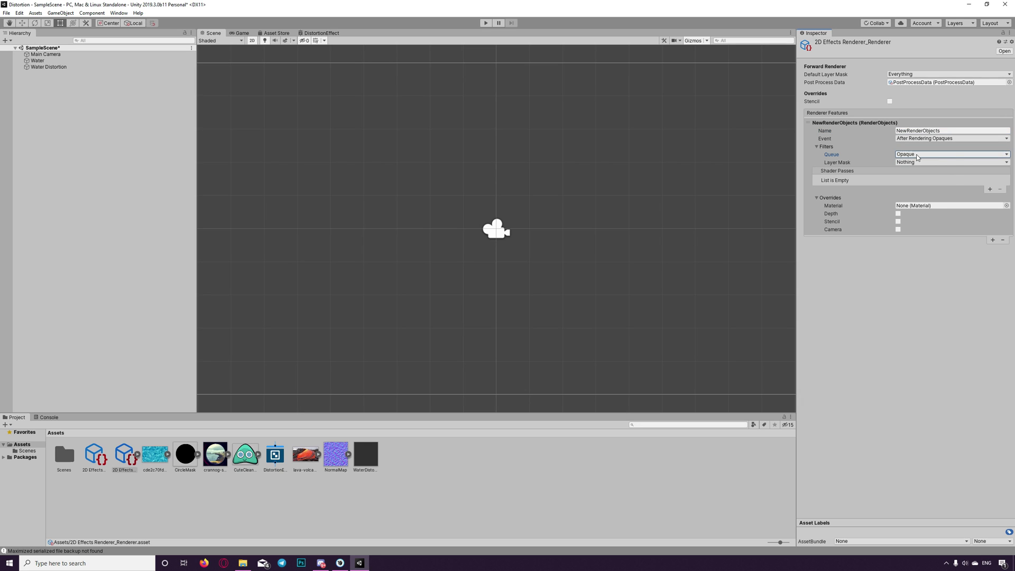
click(917, 155)
click(910, 172)
Add a new User Layer 8 named Effects from Water Distortion's Layer dropdown
click(58, 69)
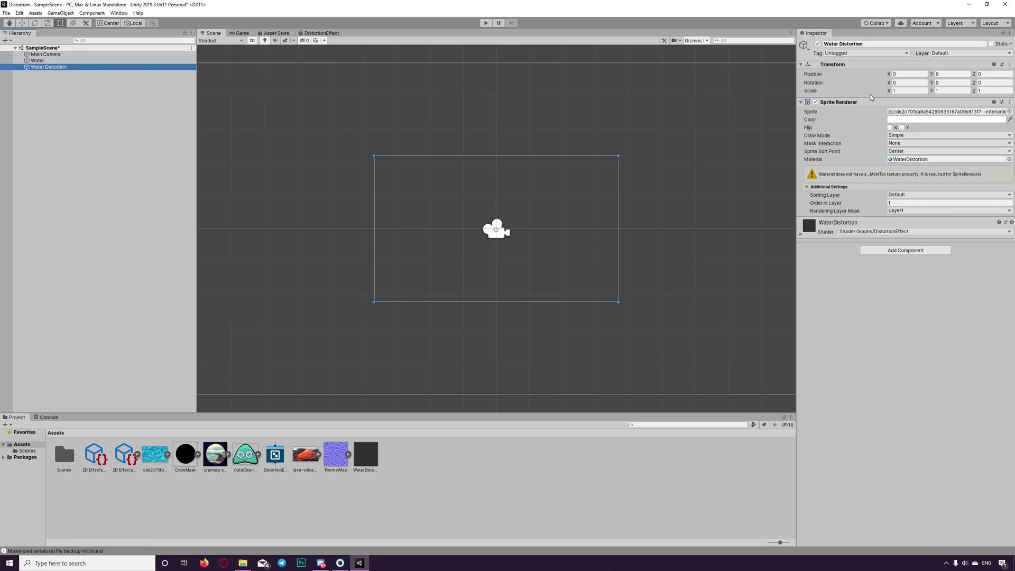
click(970, 52)
click(951, 108)
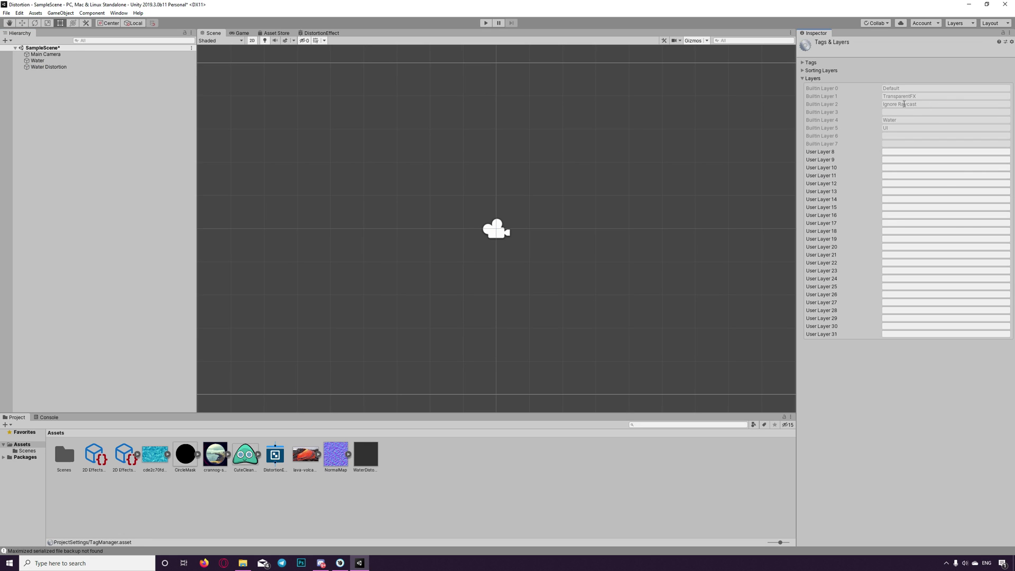
click(905, 151)
text(Effects)
Assign Water Distortion to the Effects layer and open the Graphics project settings
click(50, 67)
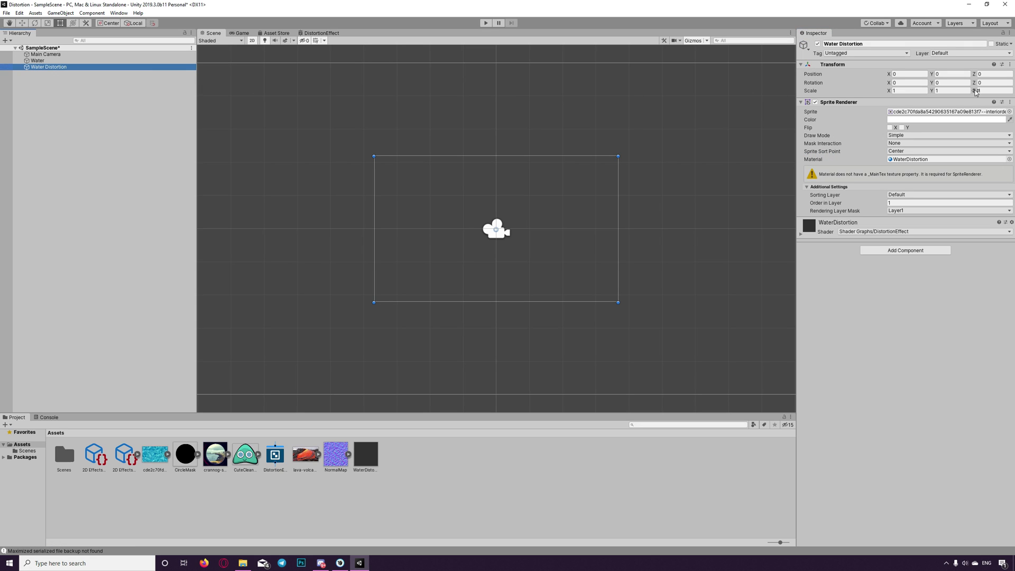
click(977, 53)
click(977, 106)
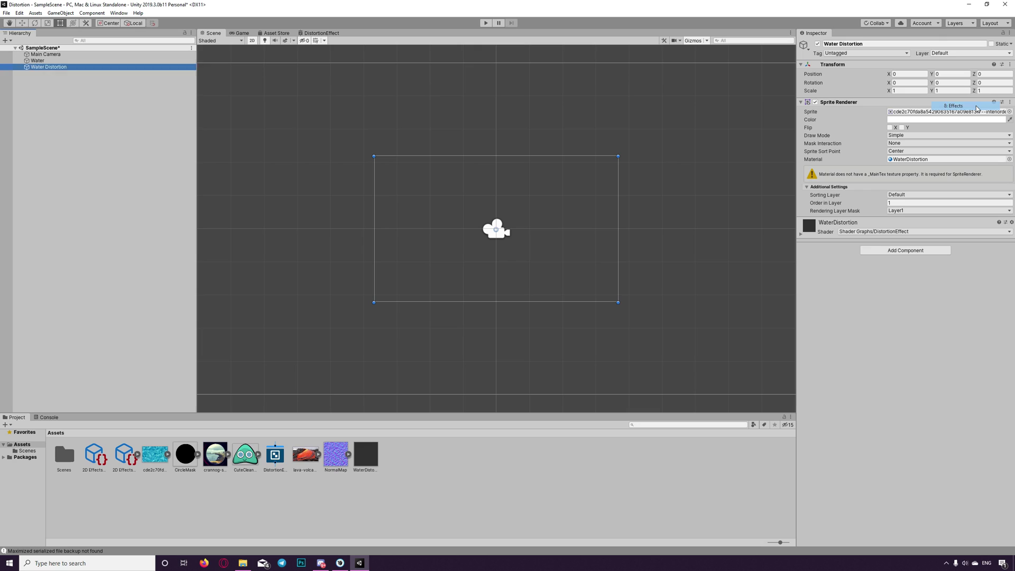
click(19, 13)
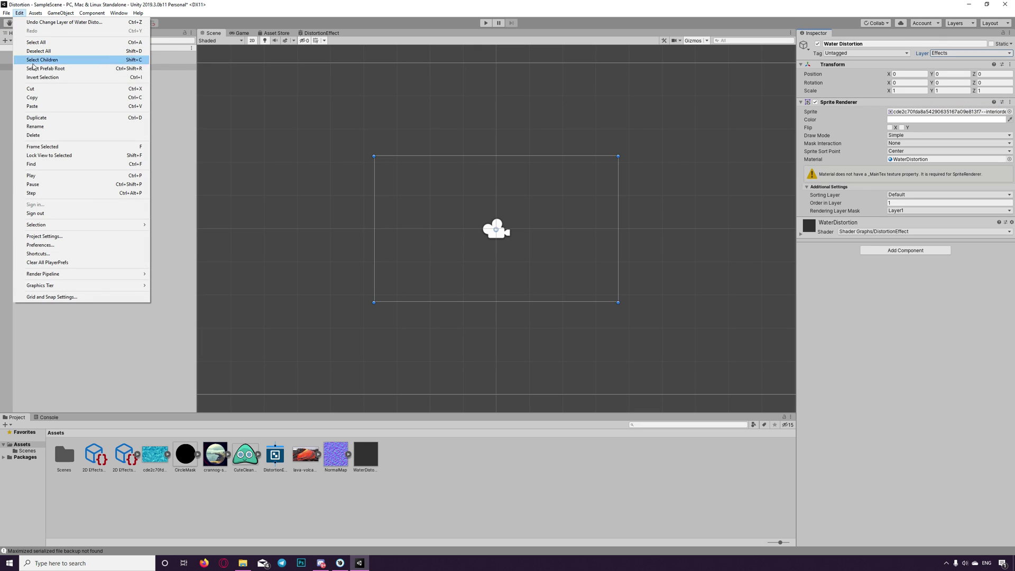
click(65, 236)
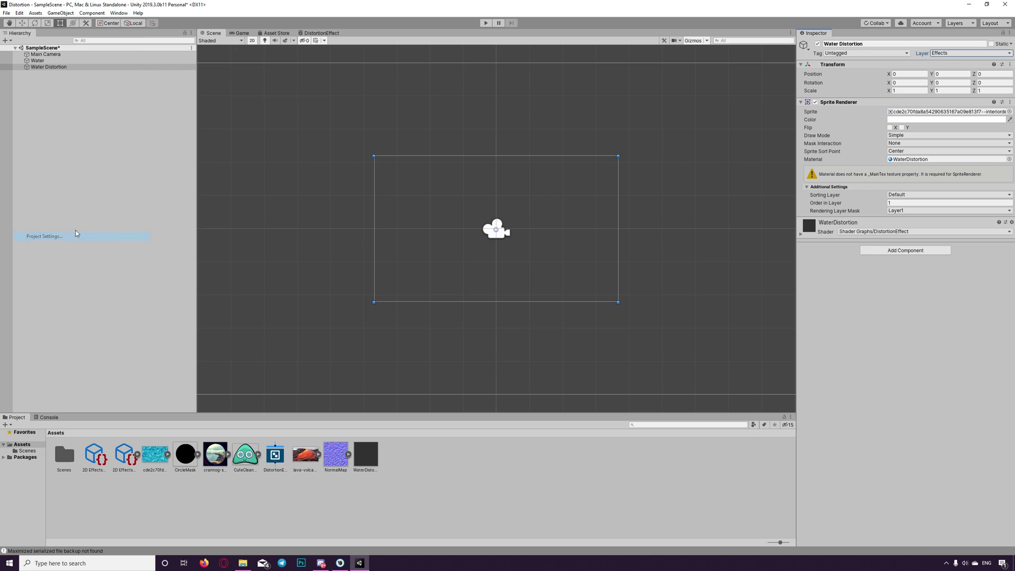
Open the renderer data and set Render Objects' Layer Mask to Everything except Effects
double_click(424, 267)
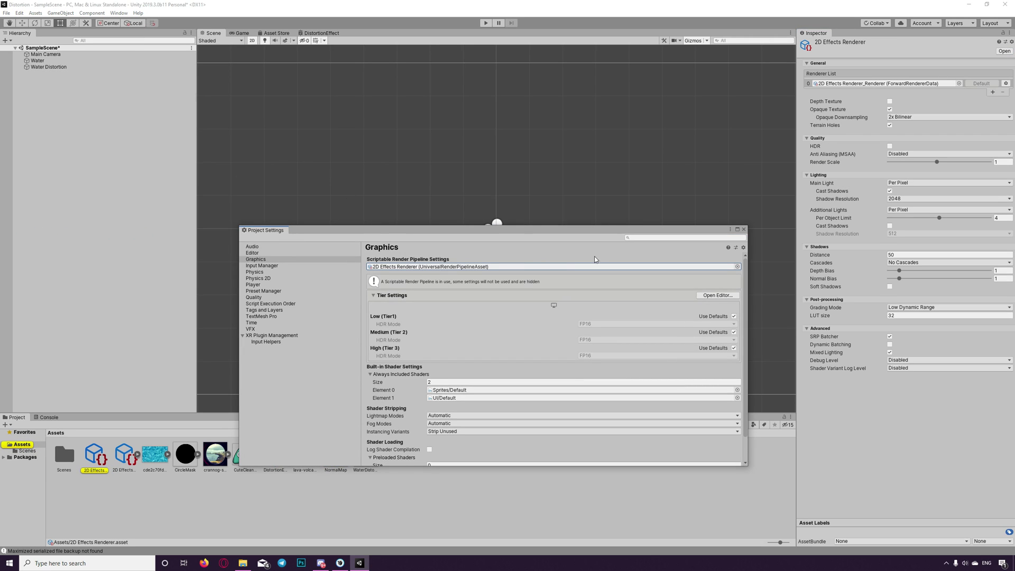
click(744, 230)
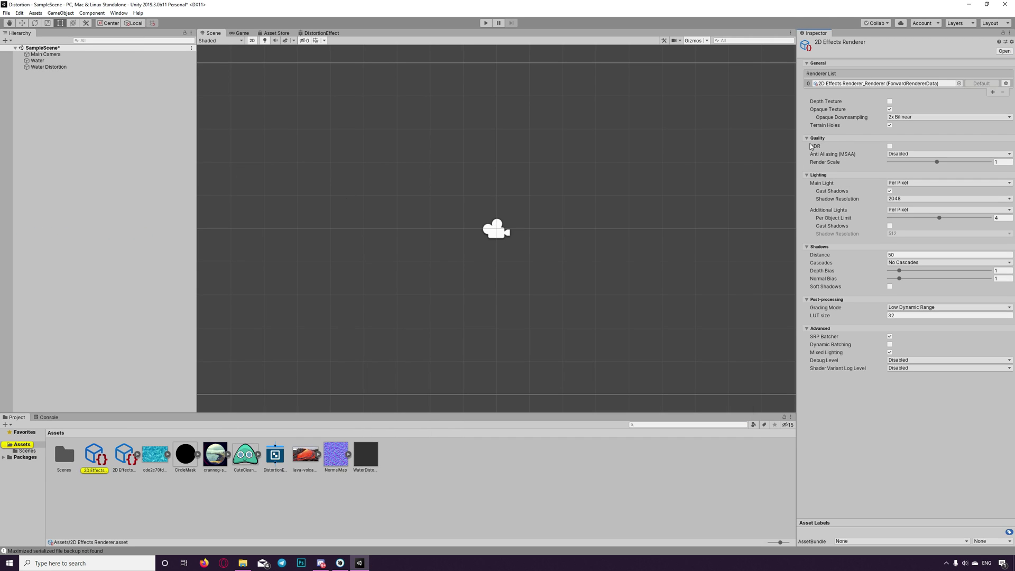
double_click(846, 83)
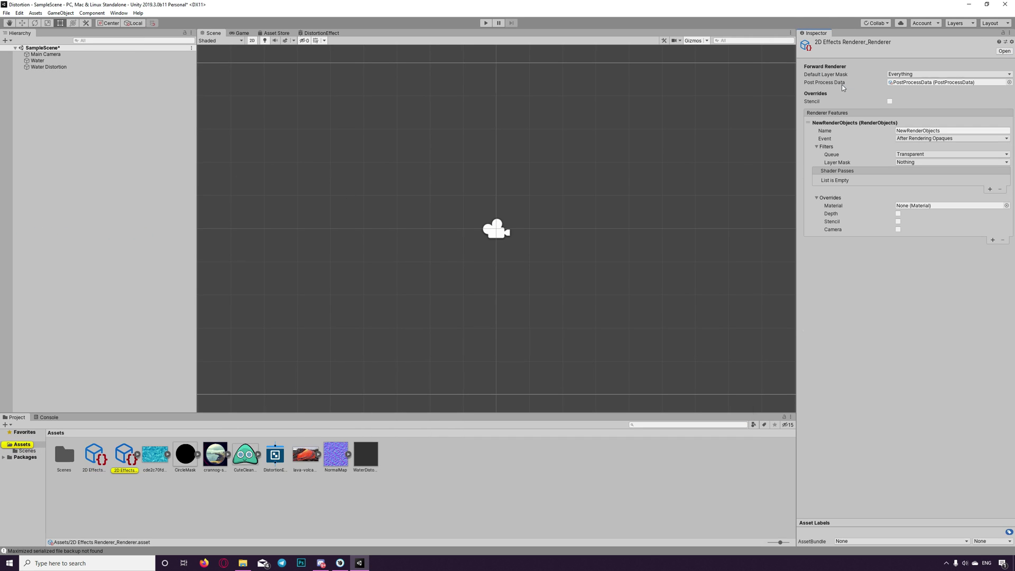
click(914, 161)
click(921, 180)
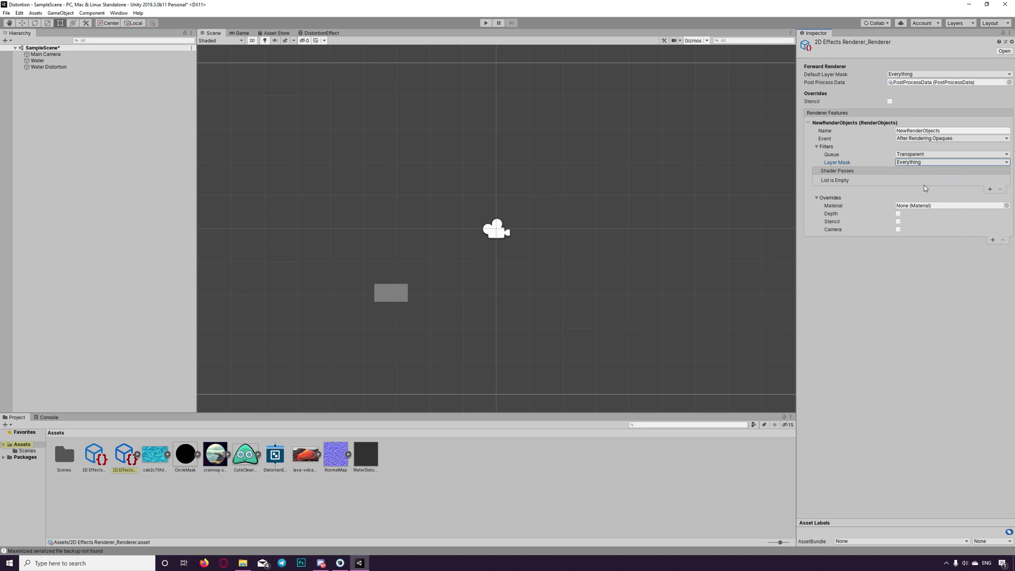
click(920, 165)
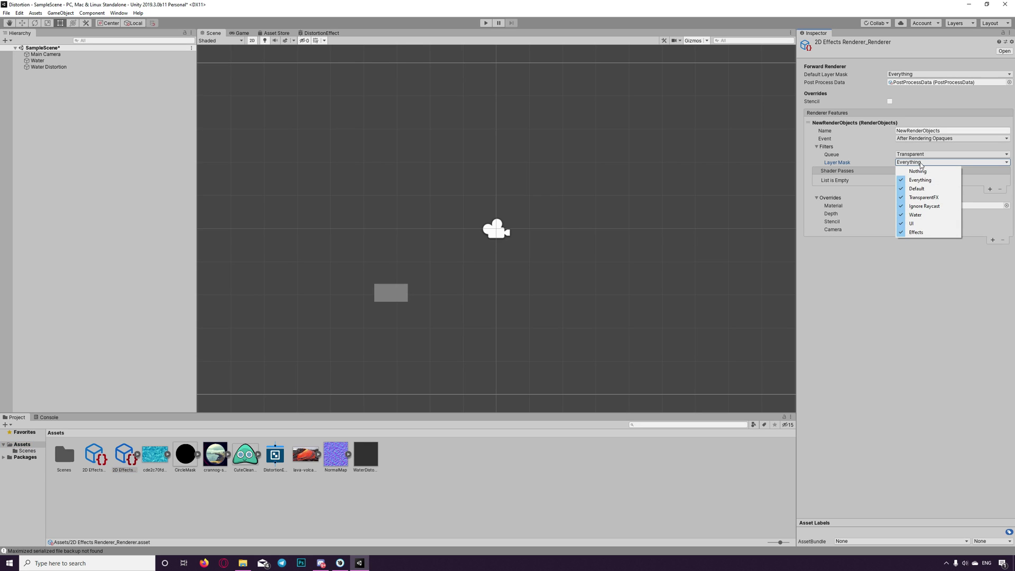
click(924, 233)
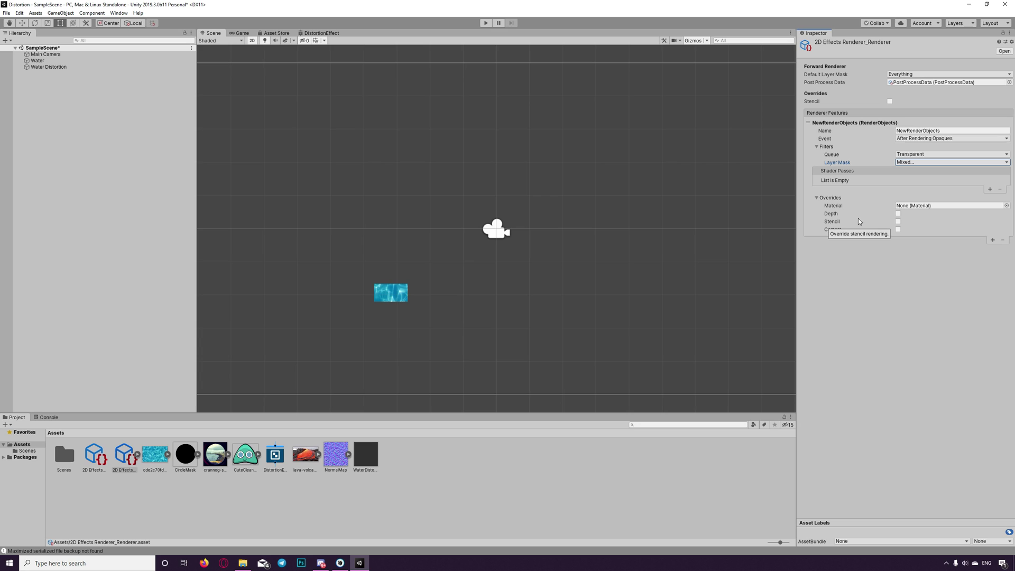
Set the Render Objects event to Before Rendering Transparents, then reselect Water Distortion
click(926, 138)
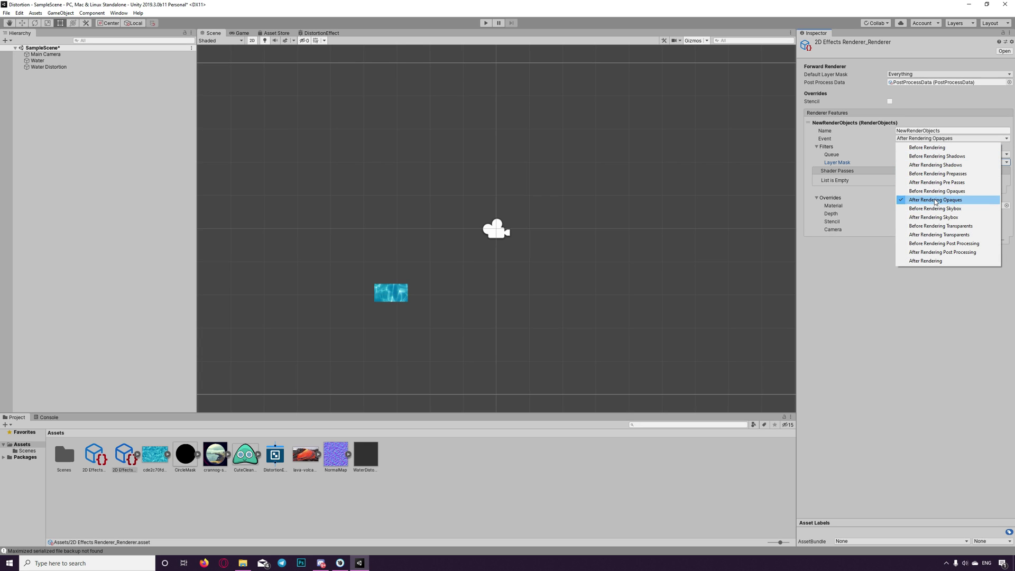
click(933, 227)
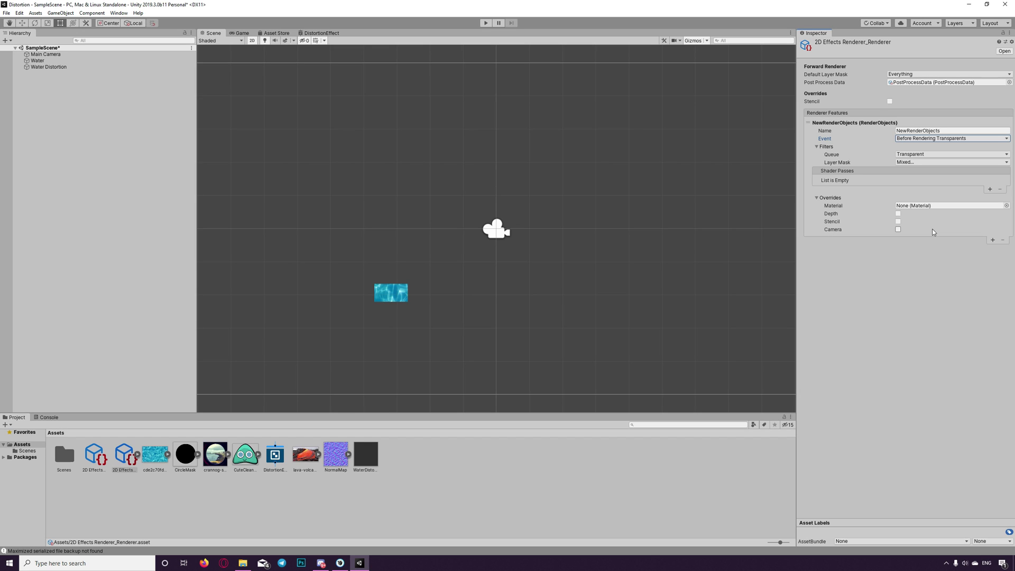
click(46, 67)
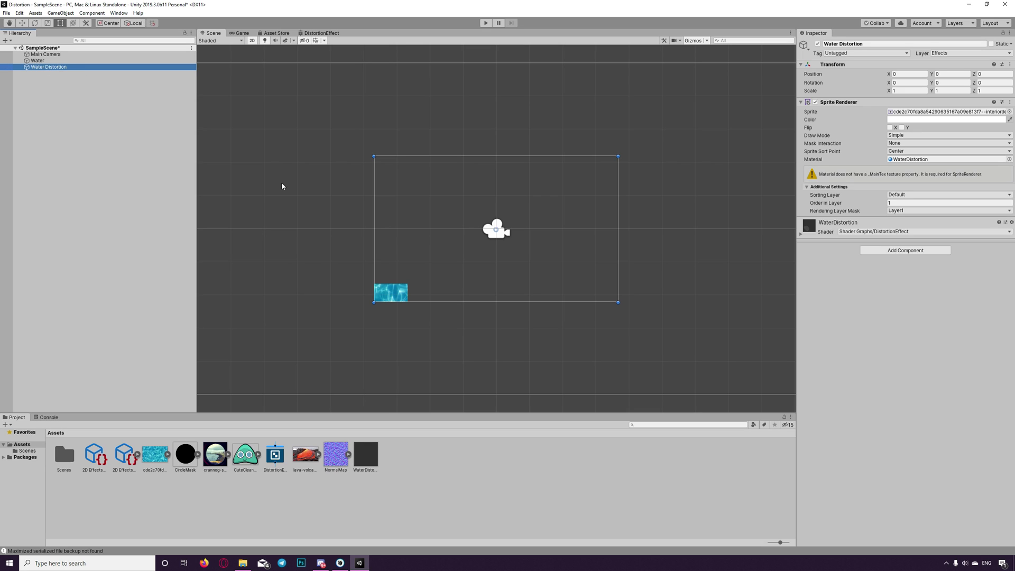
Expand the WaterDistortion material and use NormalMap as its Distortion Texture
click(801, 233)
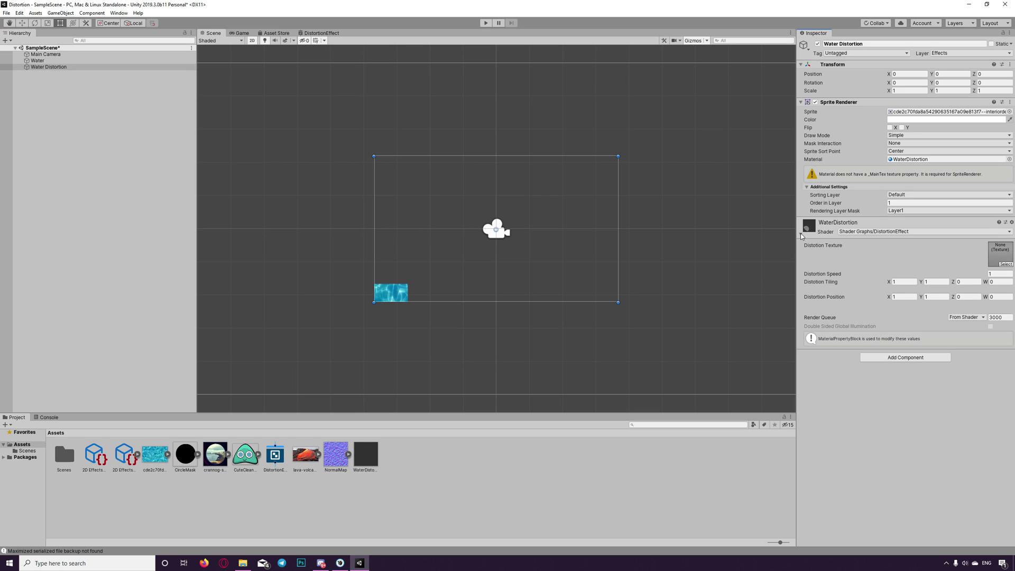
click(1004, 265)
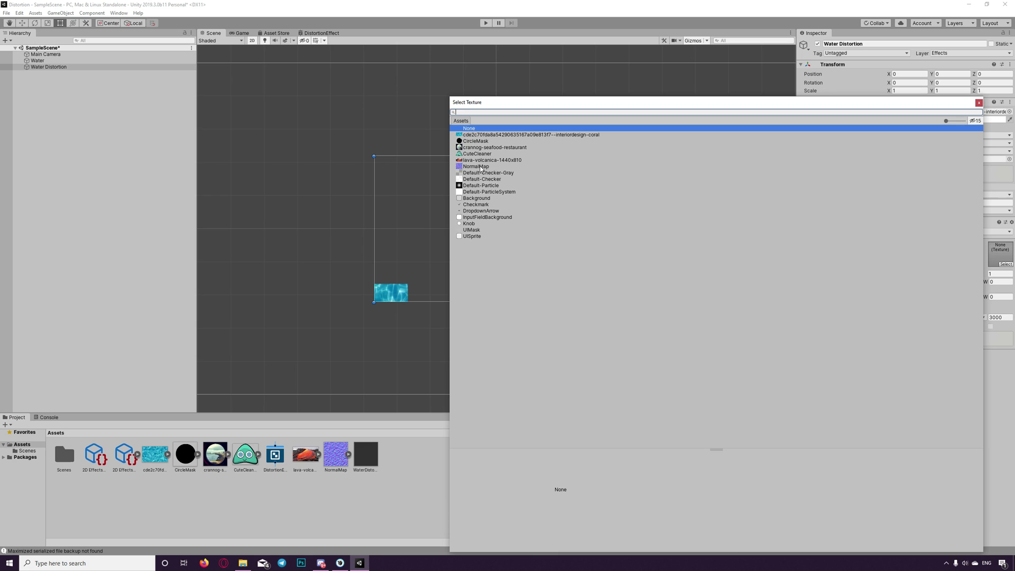
double_click(478, 166)
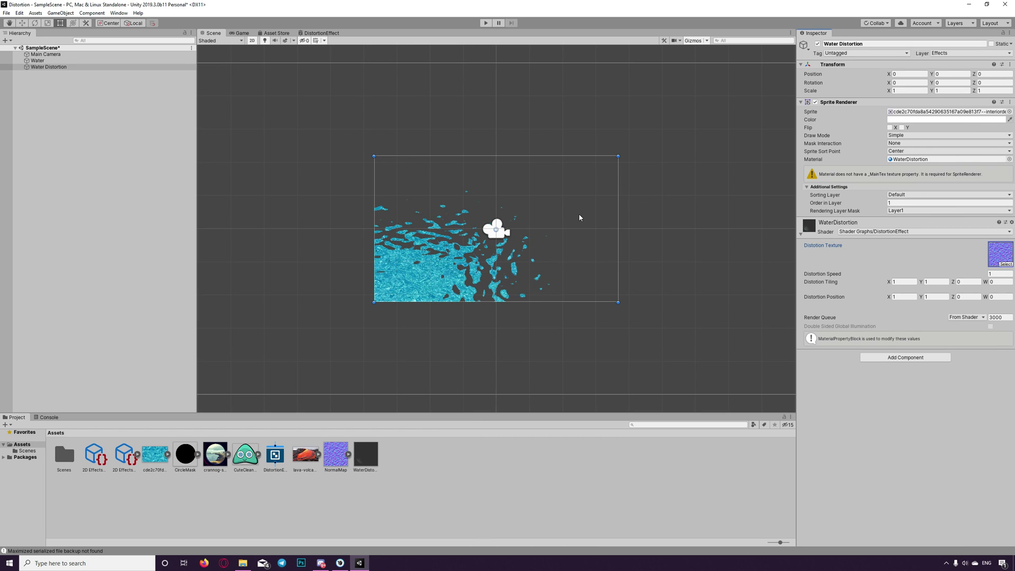
Set Distortion Position to 0.01, 0.01 and Distortion Tiling to 0.5, 0.2
click(902, 297)
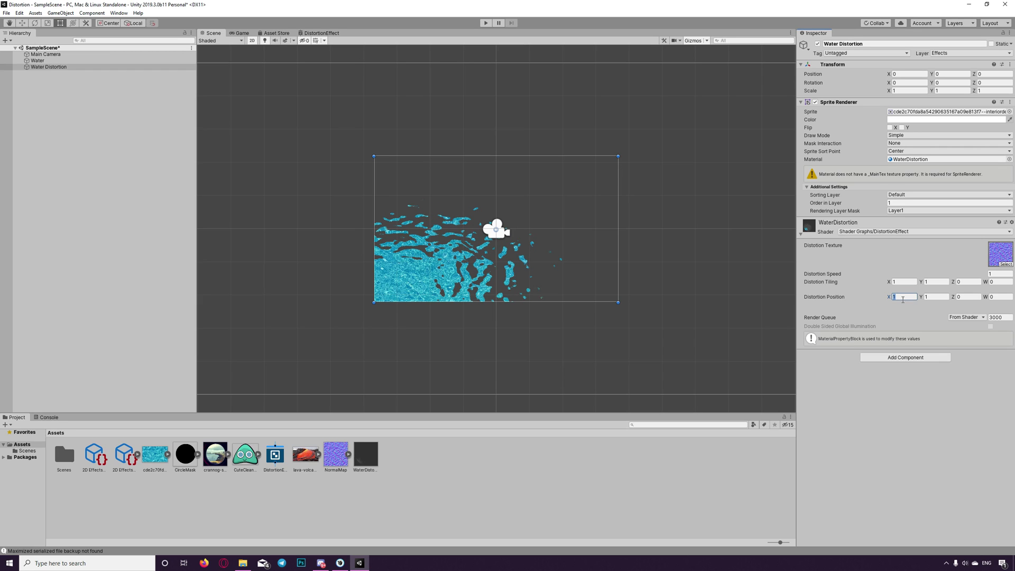
text(0.01)
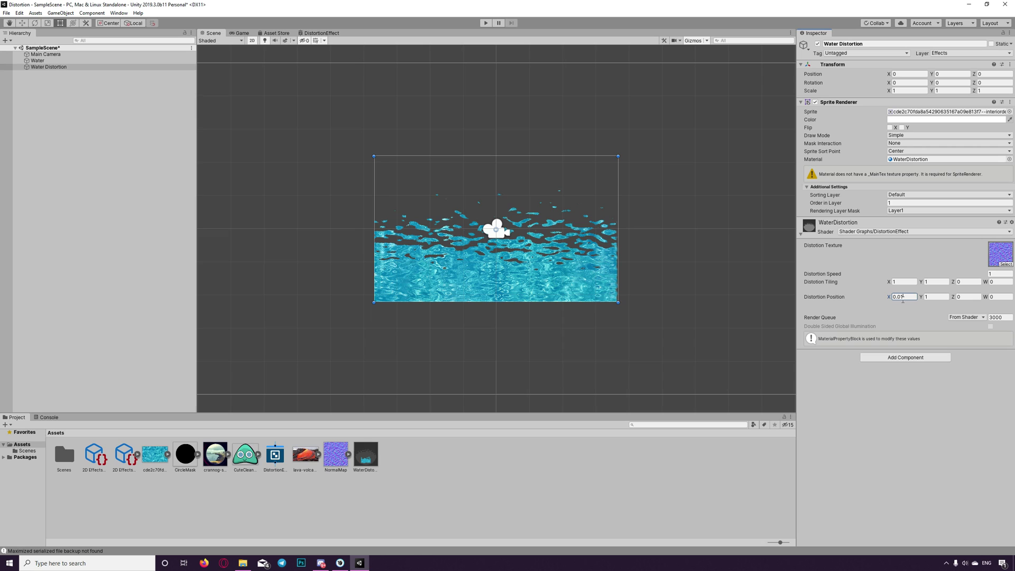
click(934, 296)
text(0.0)
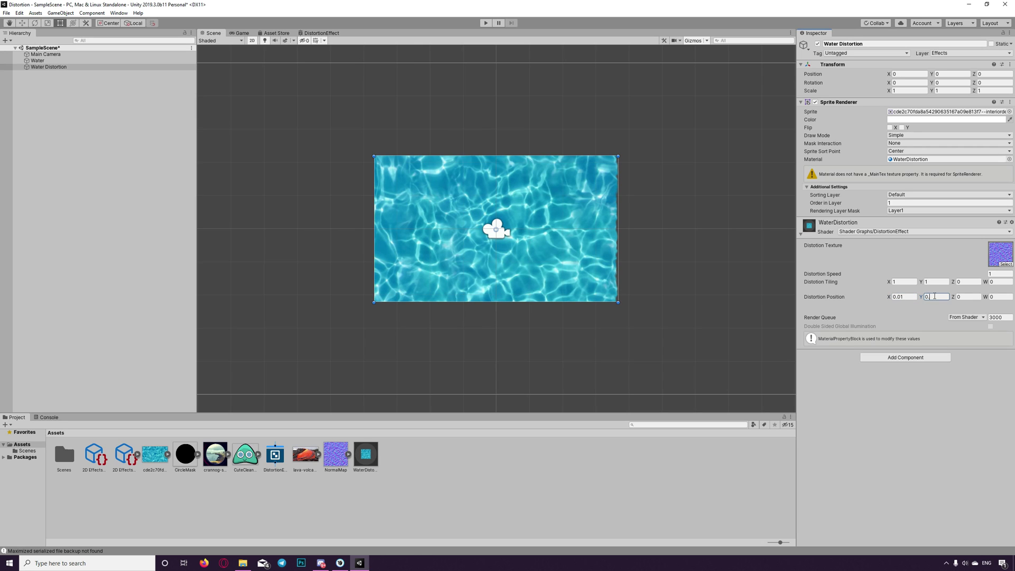
text(1)
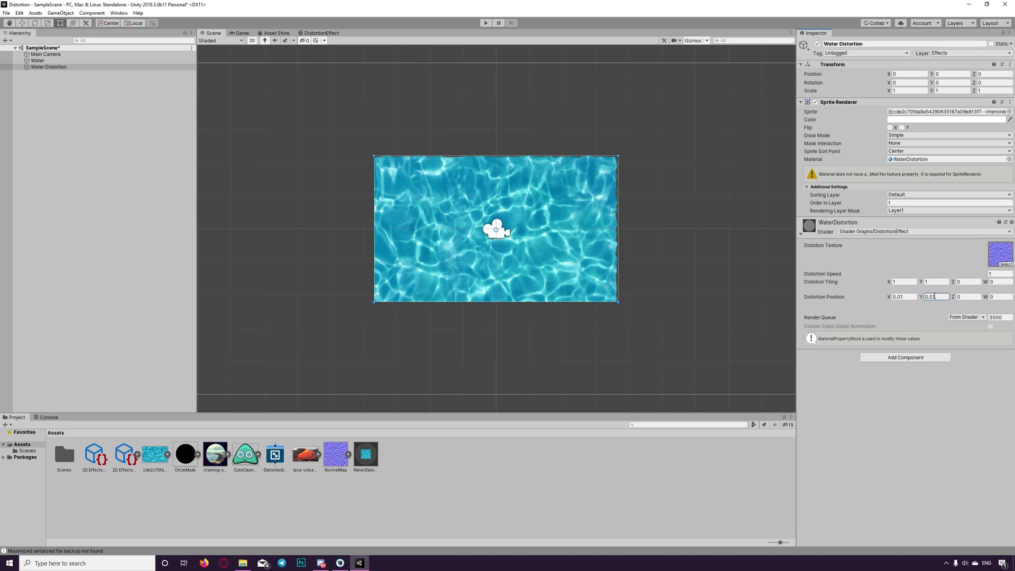
click(901, 282)
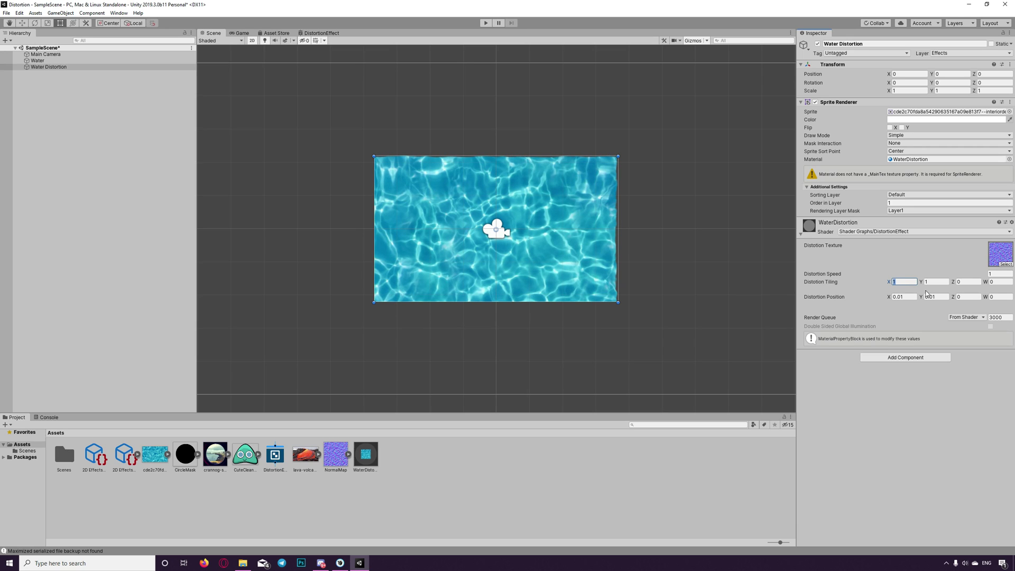
text(0.5)
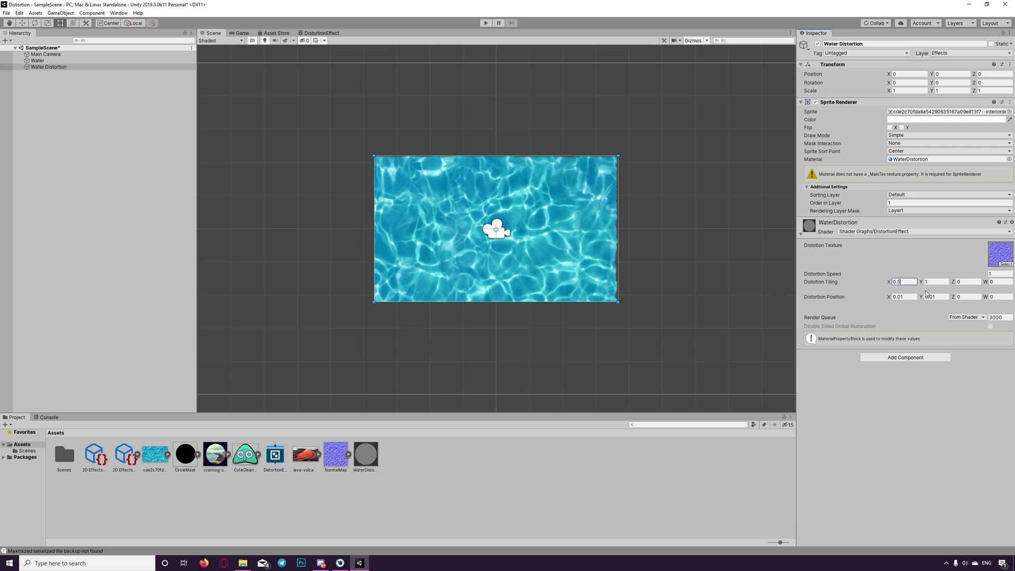
key(Tab)
text(0.2)
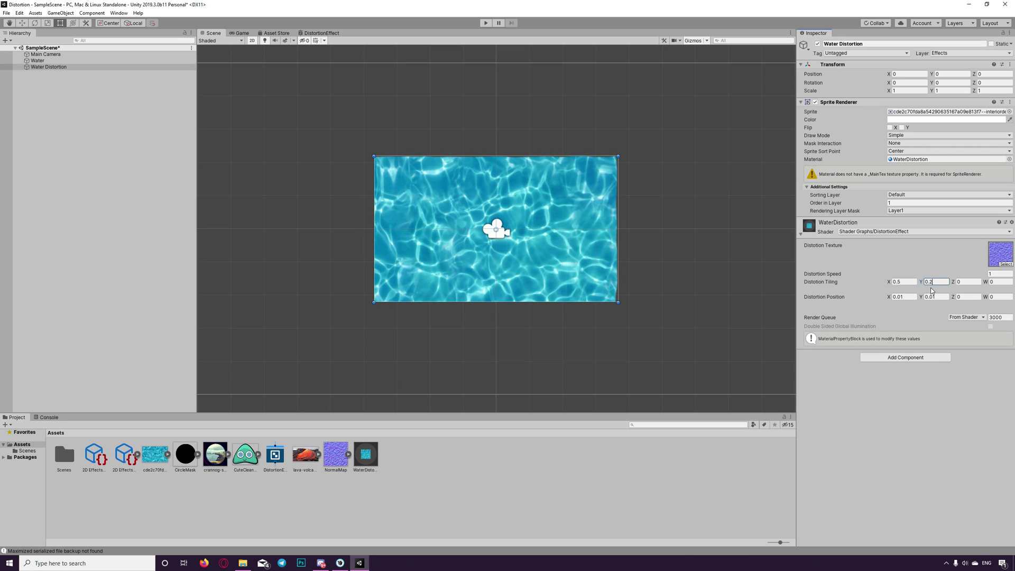
Run the scene in play mode and set the water distortion speed to 0.2
click(487, 24)
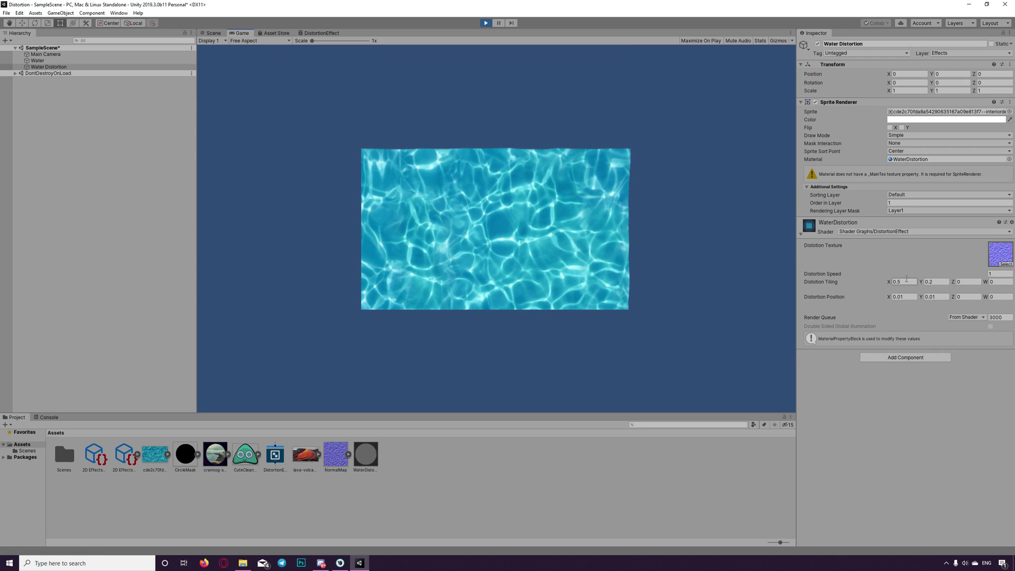
click(993, 274)
text(0.)
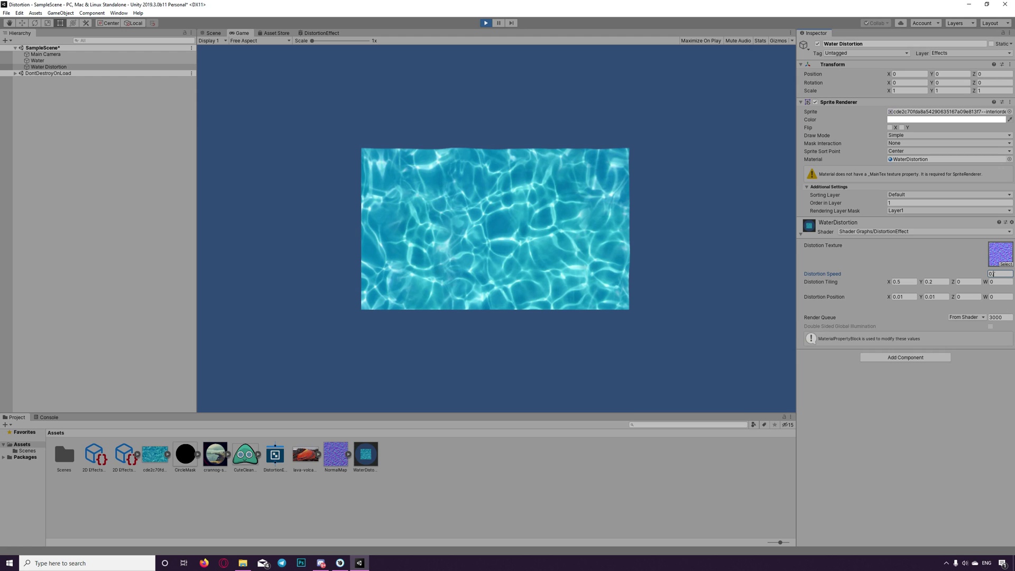
text(2)
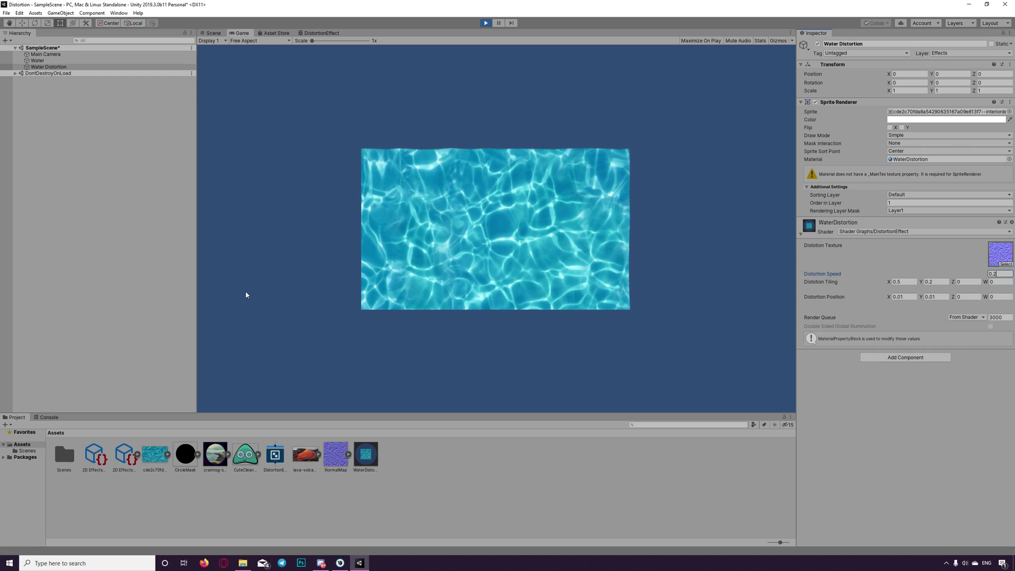
Exit play mode and place CuteCleaner in the scene at scale 0.7, 0.7 with Order in Layer 1
click(486, 22)
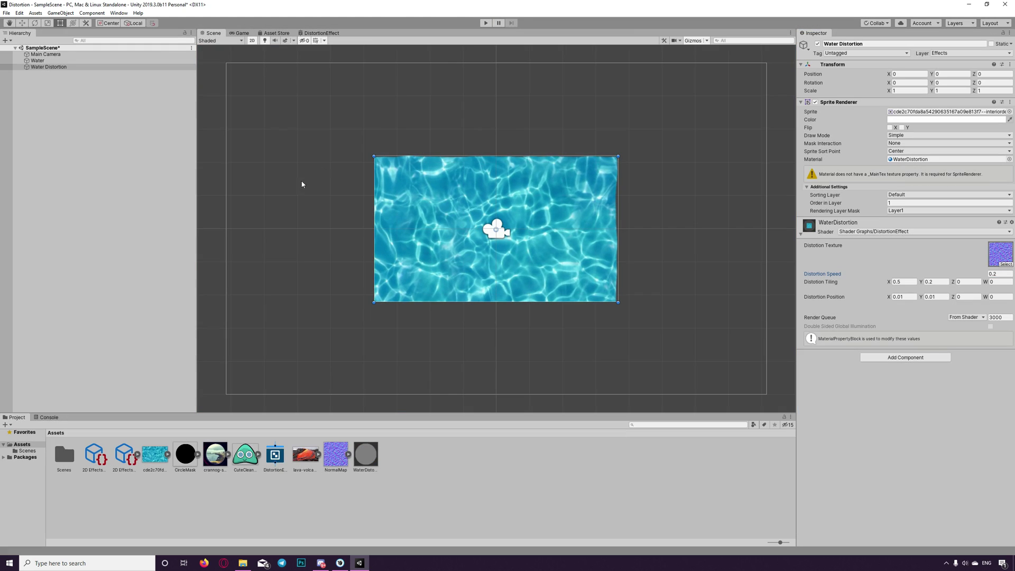
drag(244, 461, 502, 219)
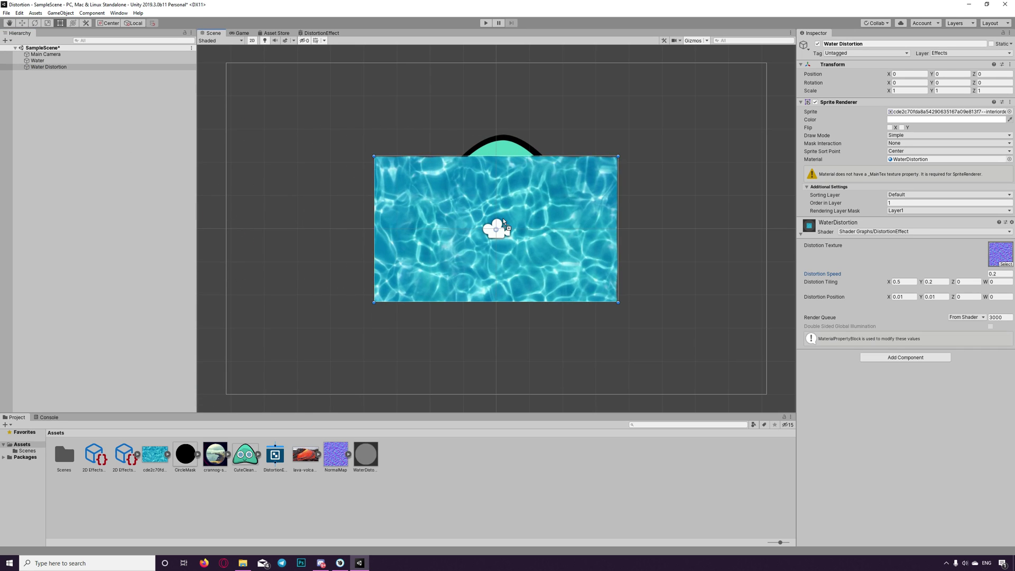
click(901, 91)
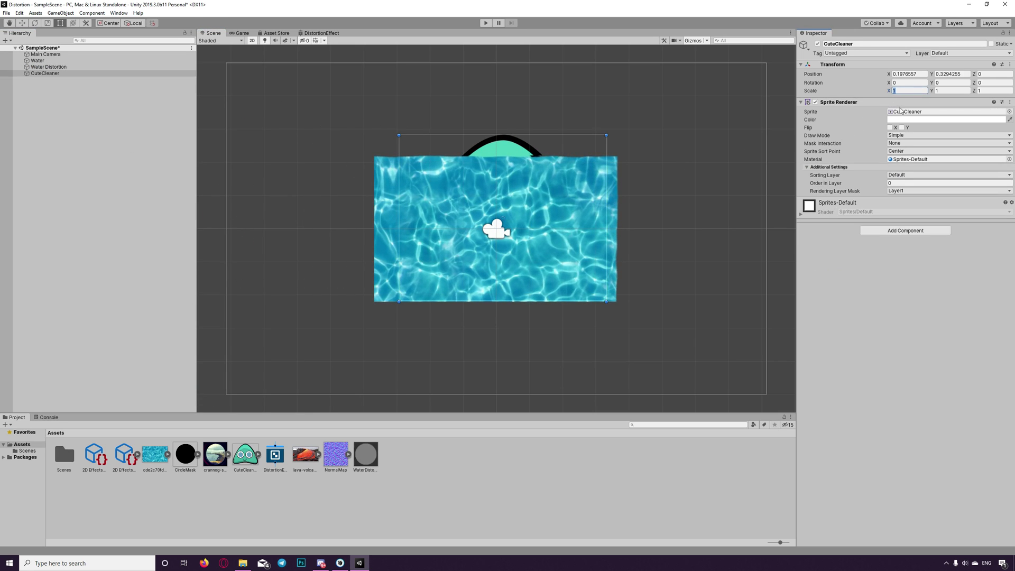
text(0.7)
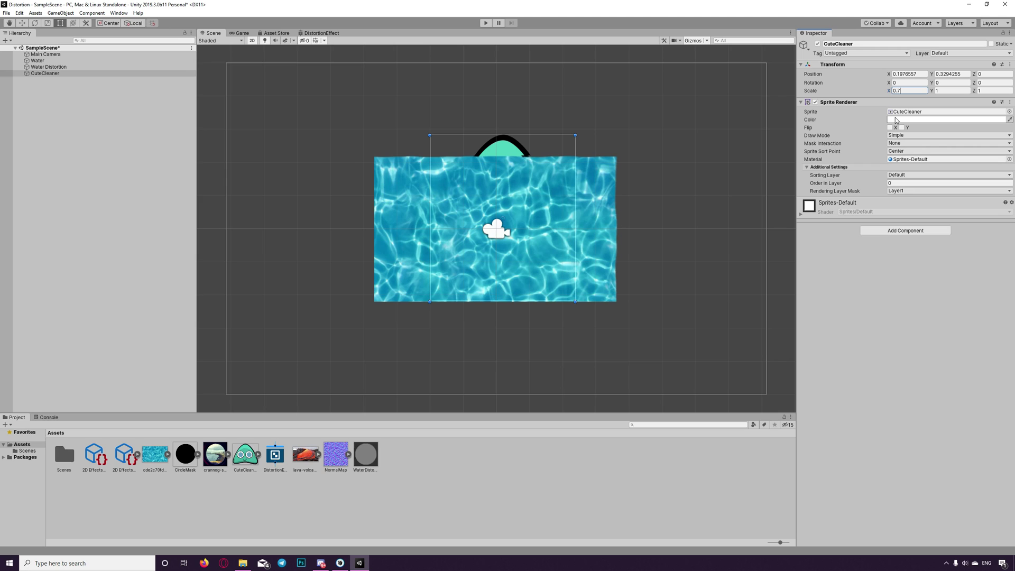
click(955, 91)
text(0.7)
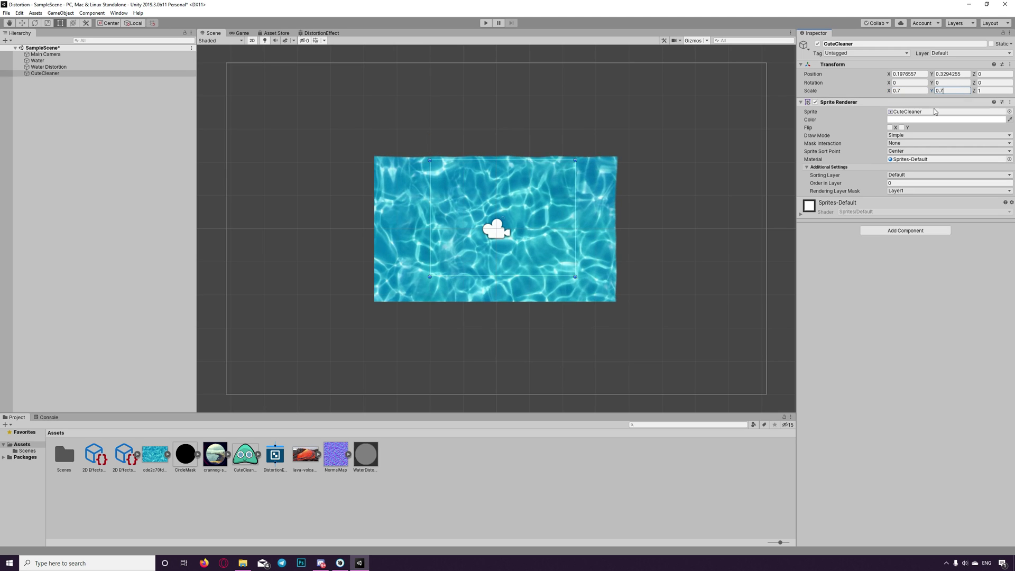
click(900, 182)
text(1)
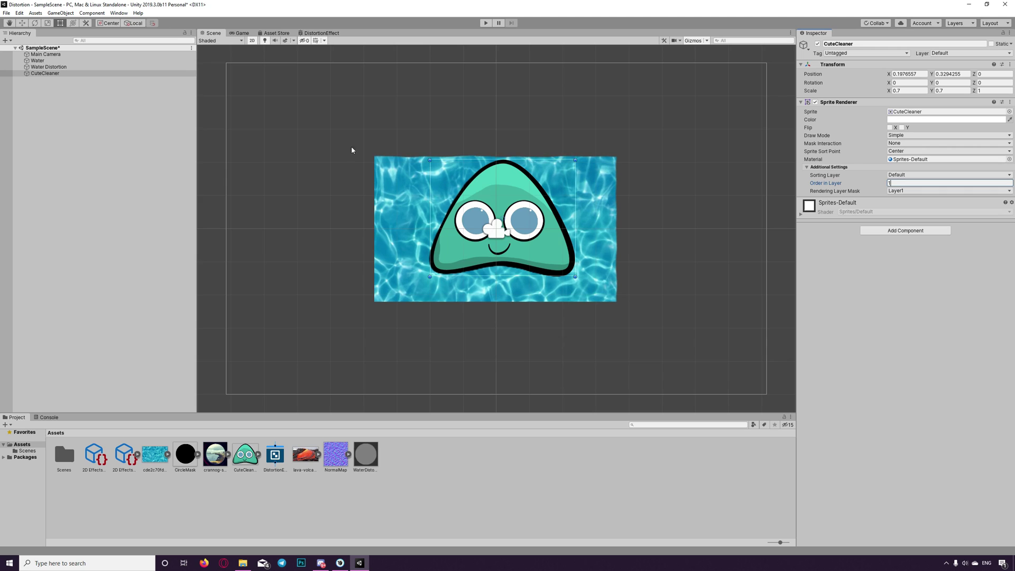
Set Water Distortion's Order in Layer to 2 and preview in play mode
click(67, 68)
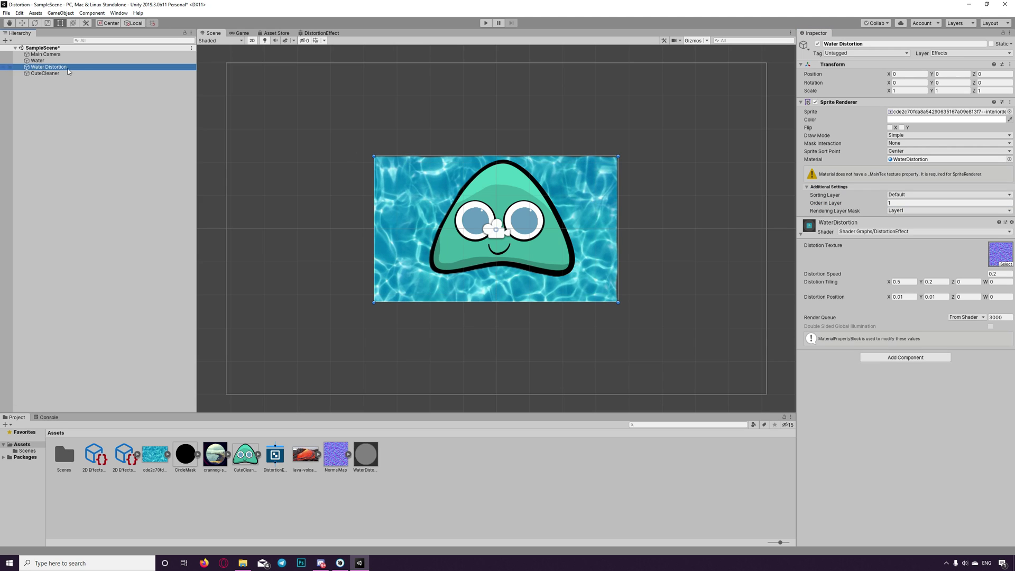
click(897, 202)
text(2)
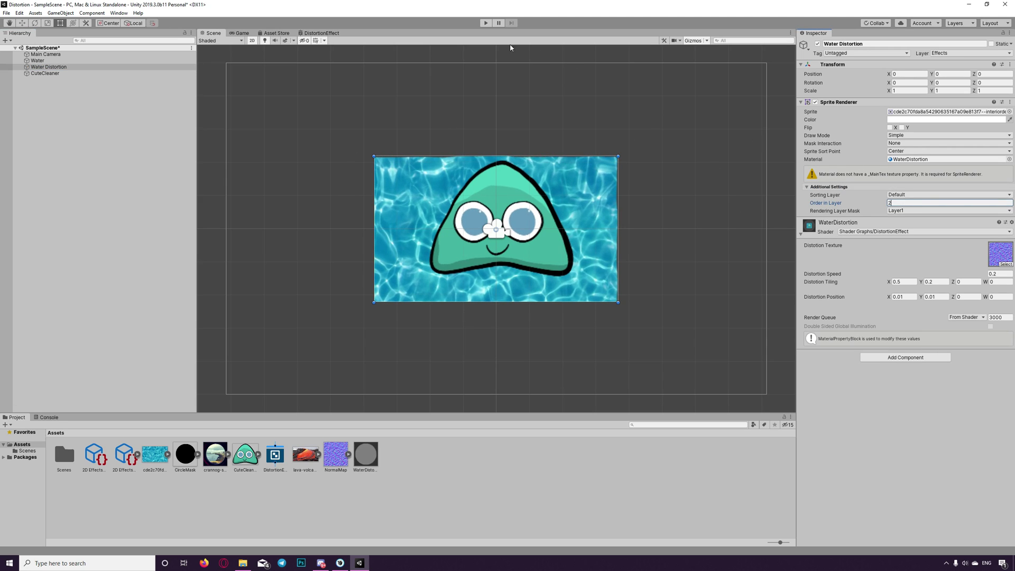
click(485, 23)
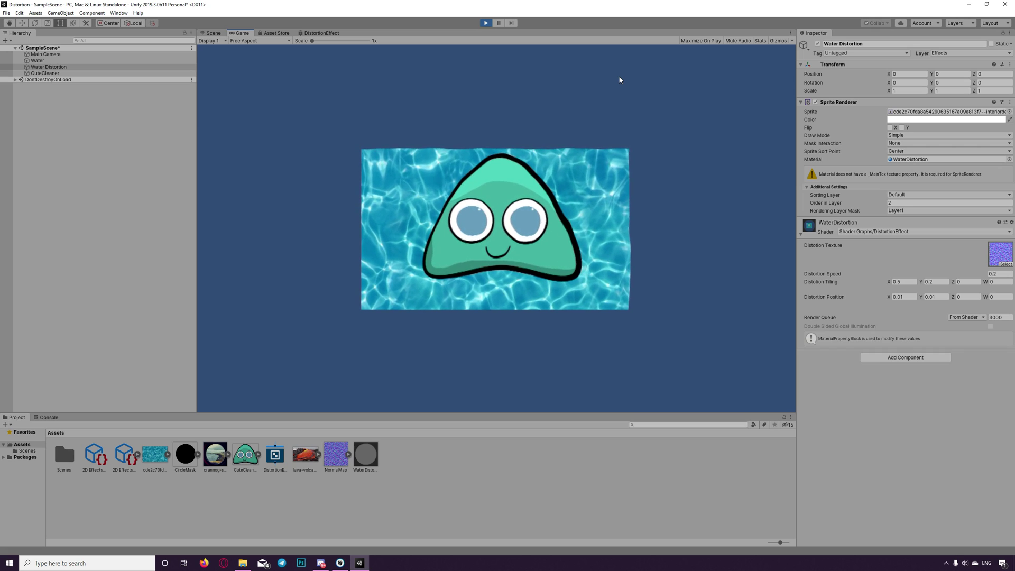
Exit play mode, add the lava photo to the scene and name it lava
key(ctrl+p)
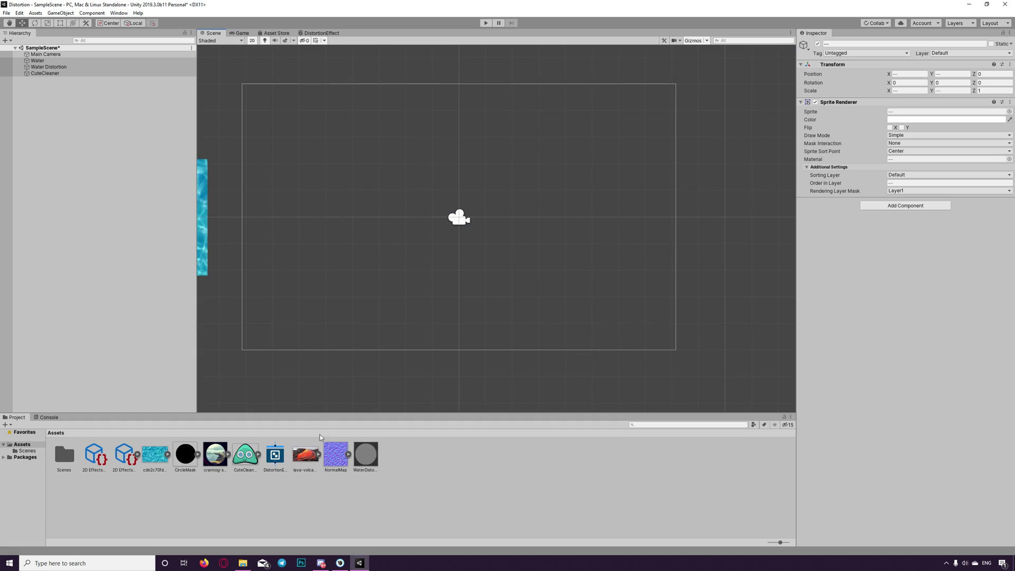
drag(306, 454, 462, 212)
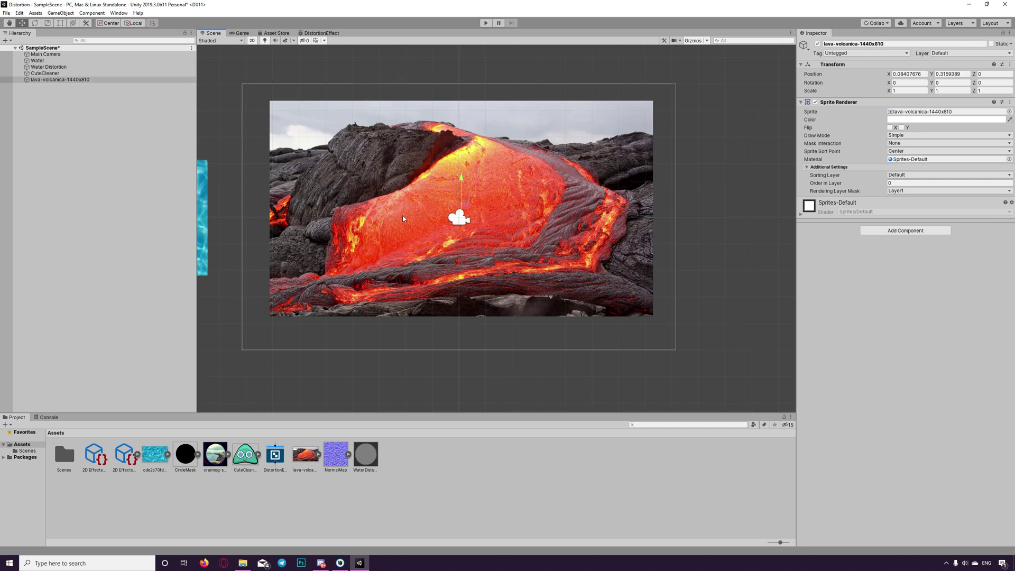
click(77, 79)
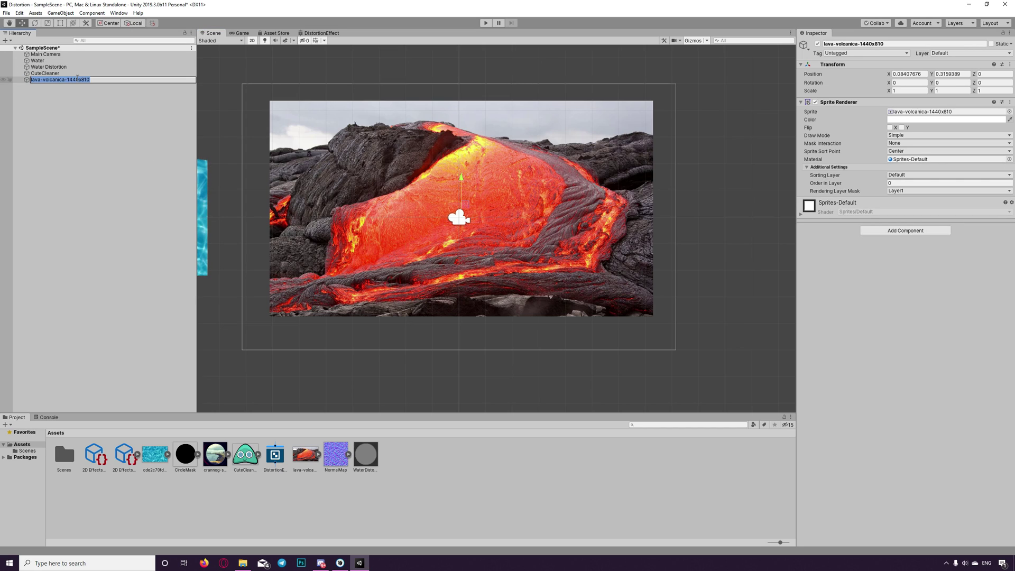
text(lava)
key(Return)
Duplicate the lava object and name the copy Heatwave
key(ctrl+d)
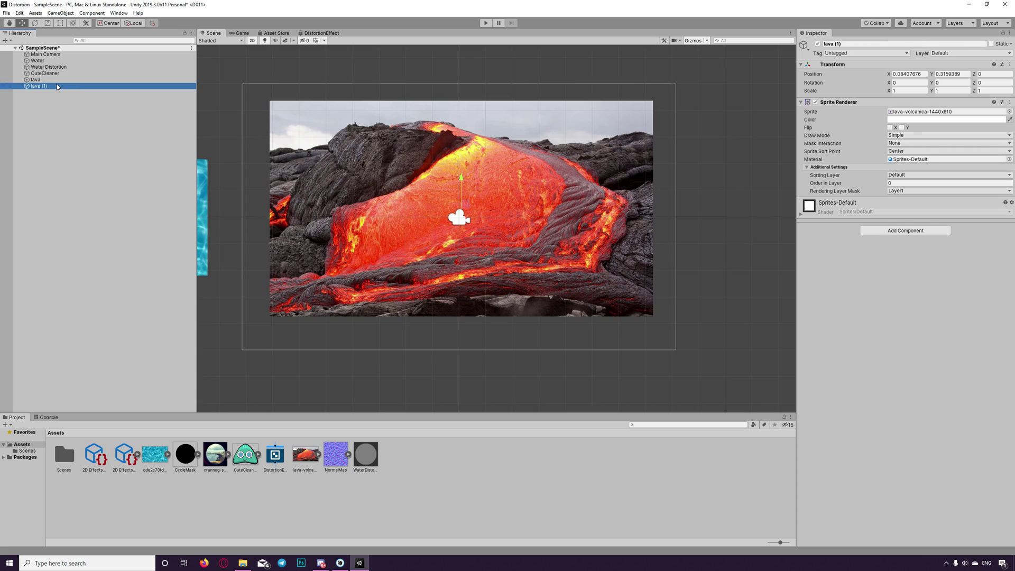
click(57, 85)
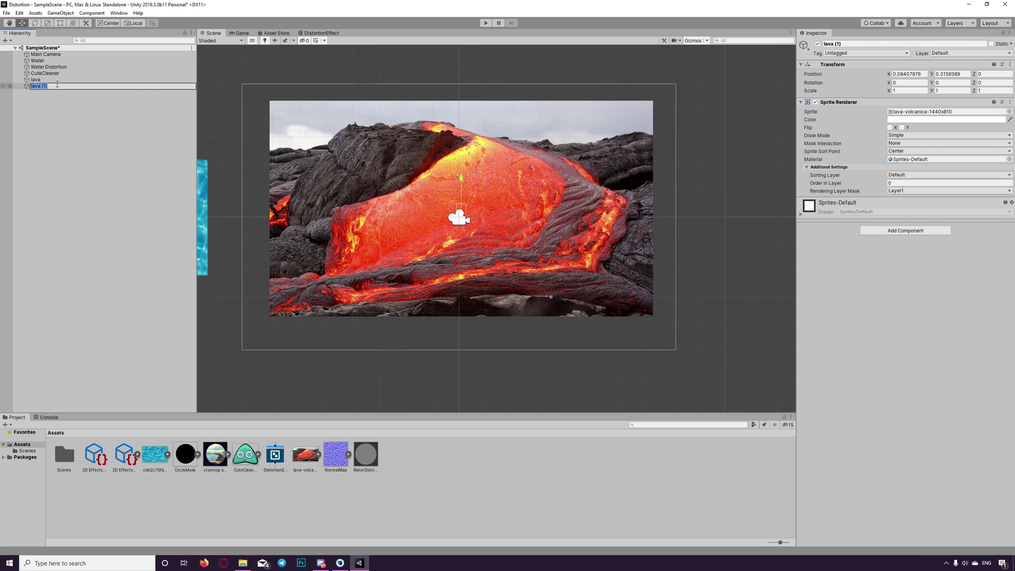
text(Heatywave)
key(Return)
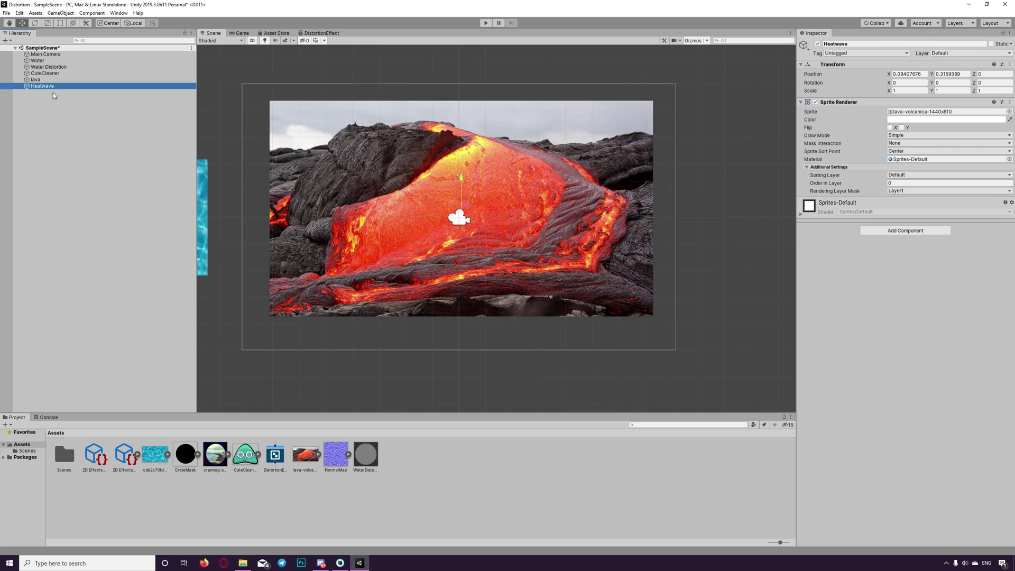
Create a HeatWave material in Assets and give it the DistortionEffect shader
right_click(448, 482)
mouse_move(495, 284)
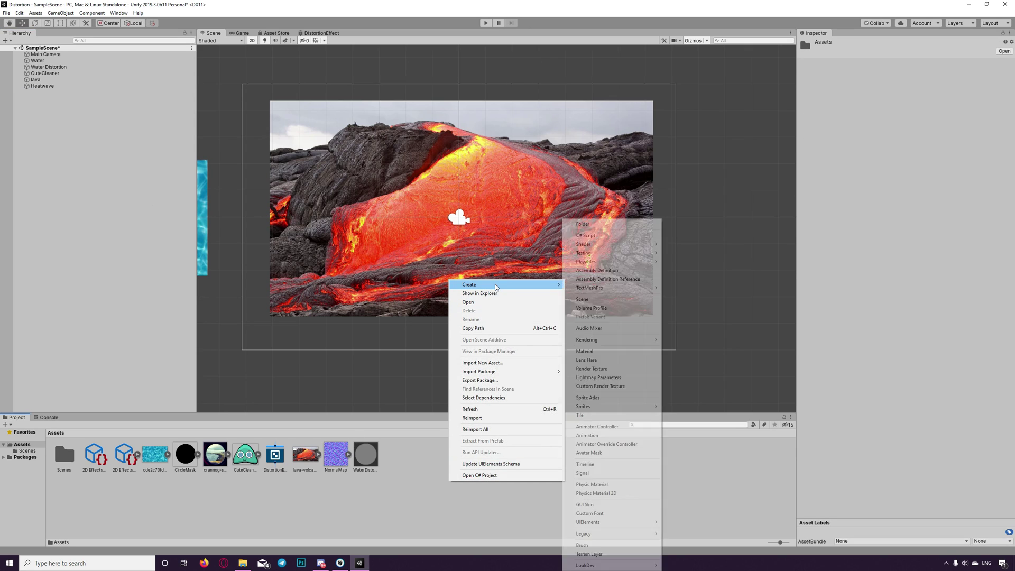
click(634, 352)
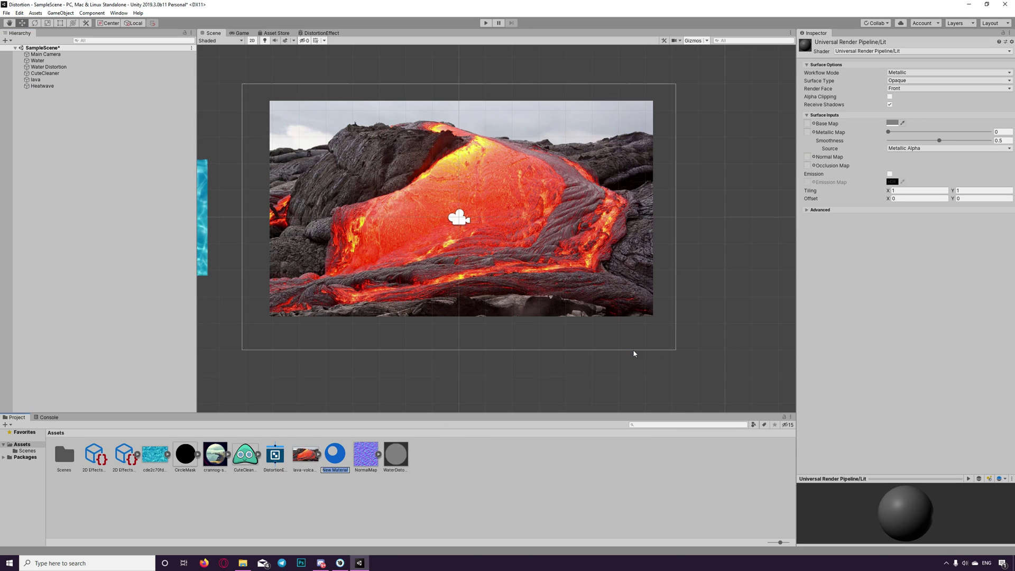
text(HeatWave)
key(Return)
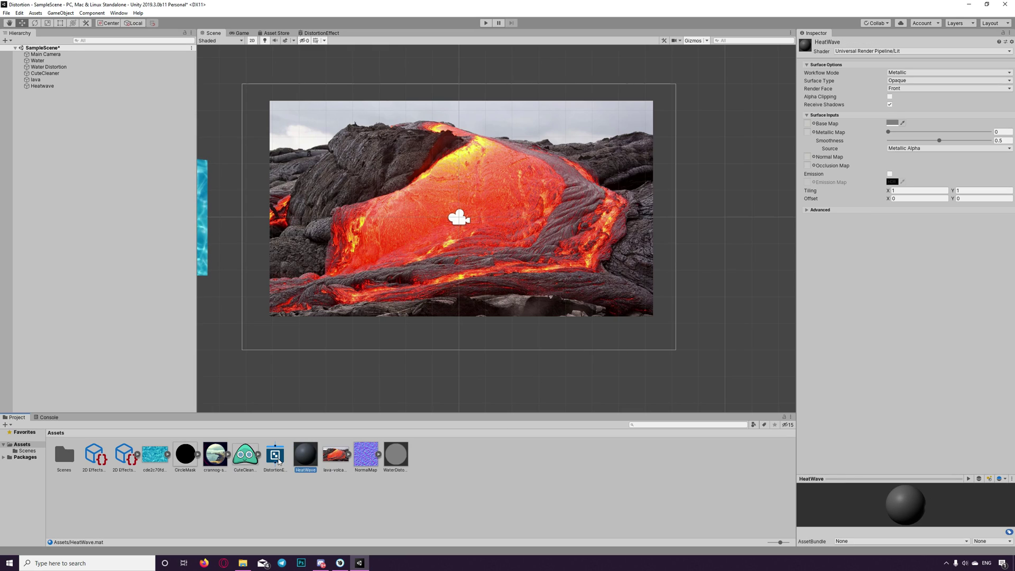
drag(279, 461, 47, 87)
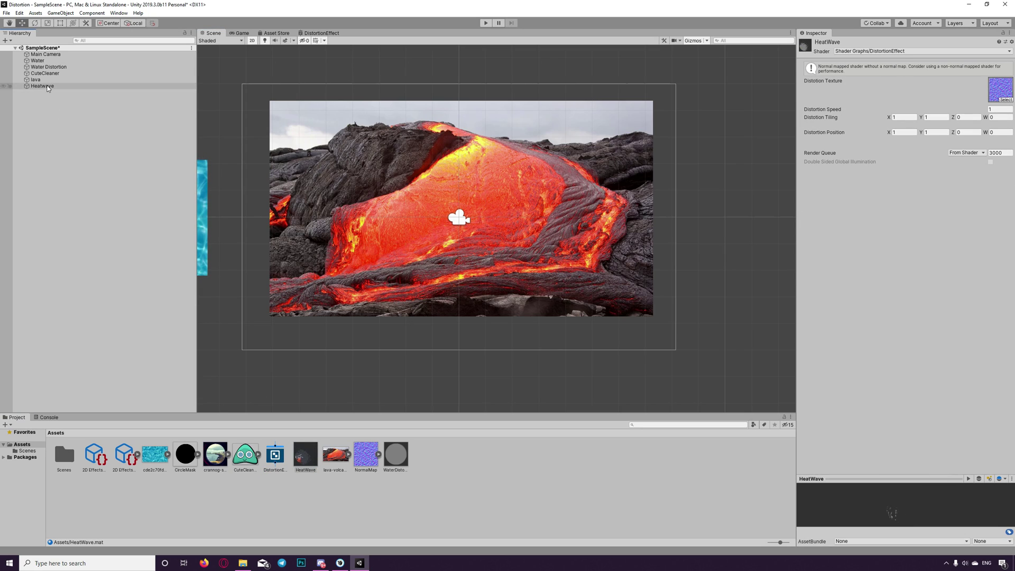
Put the Heatwave object on the Effects layer with Order in Layer 1
click(47, 87)
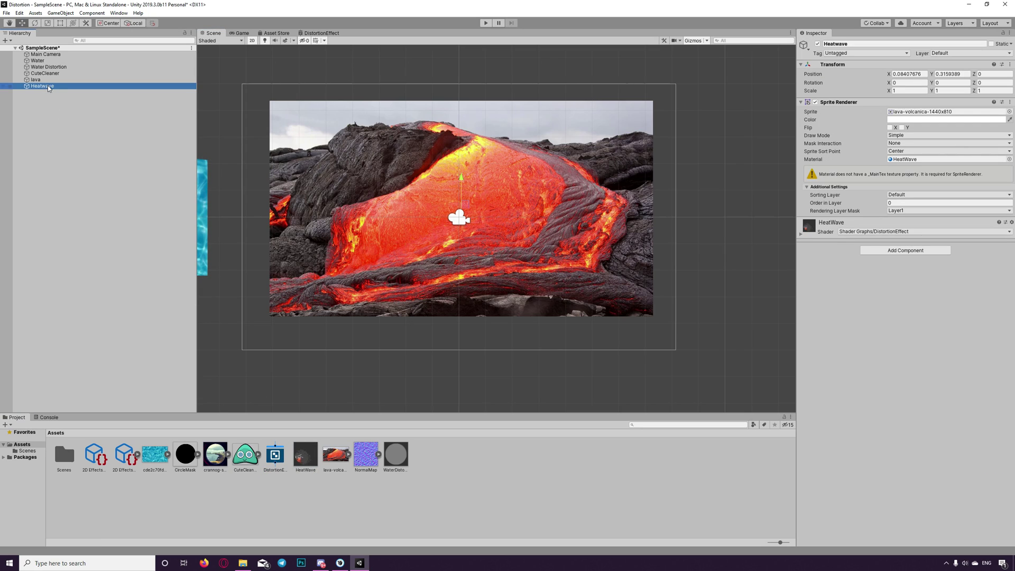
click(800, 234)
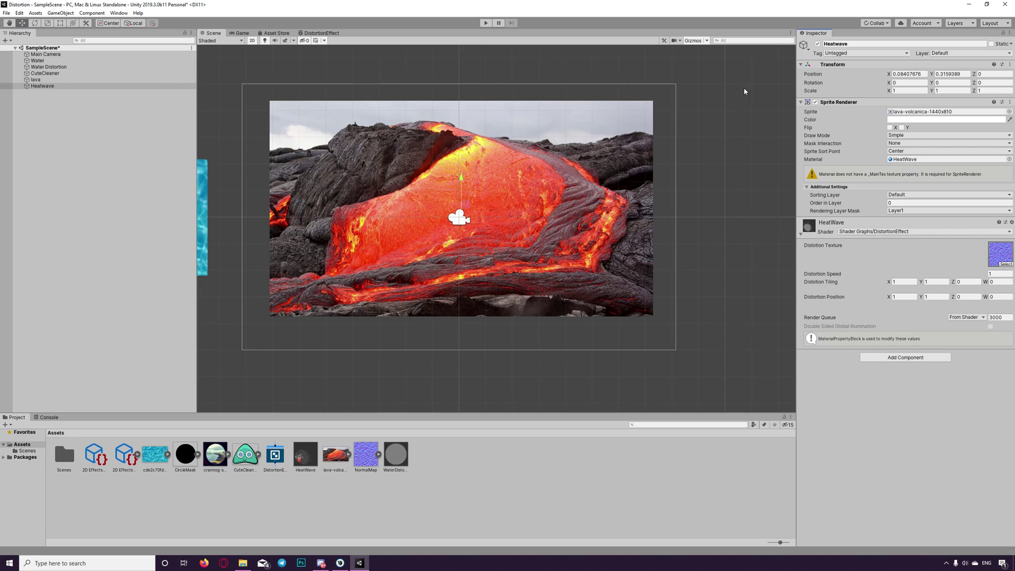
click(970, 53)
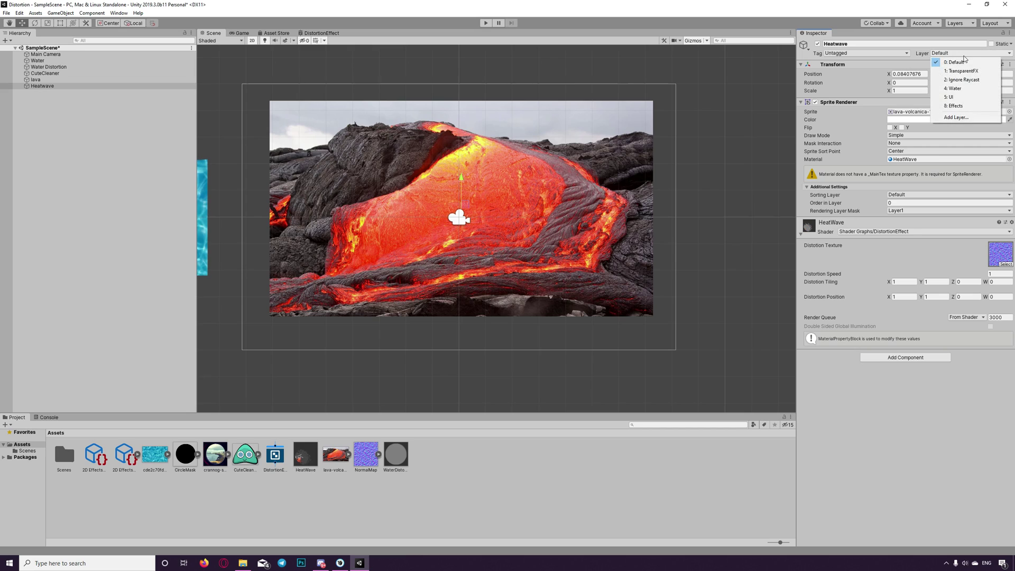
click(966, 106)
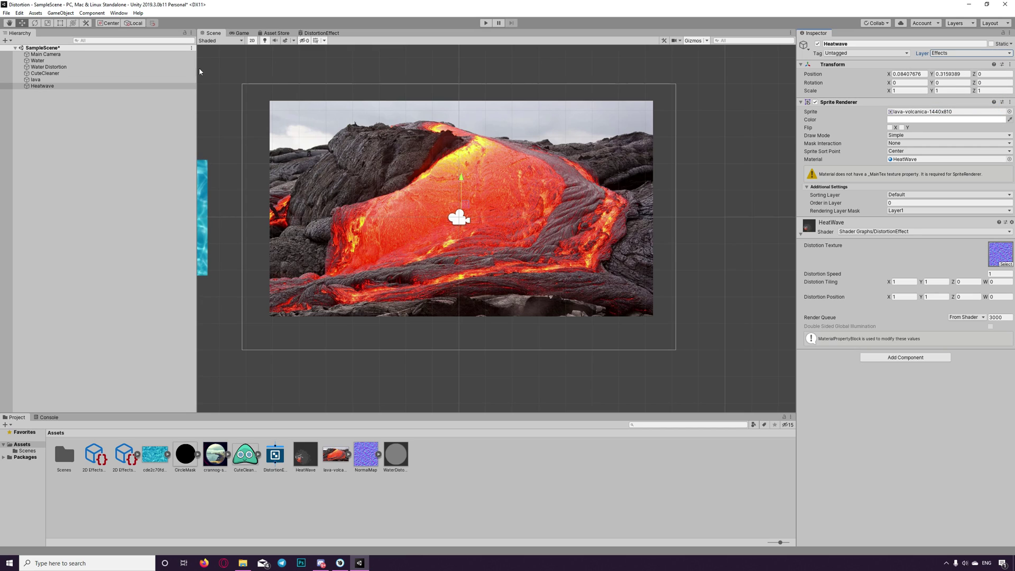
click(902, 203)
text(1)
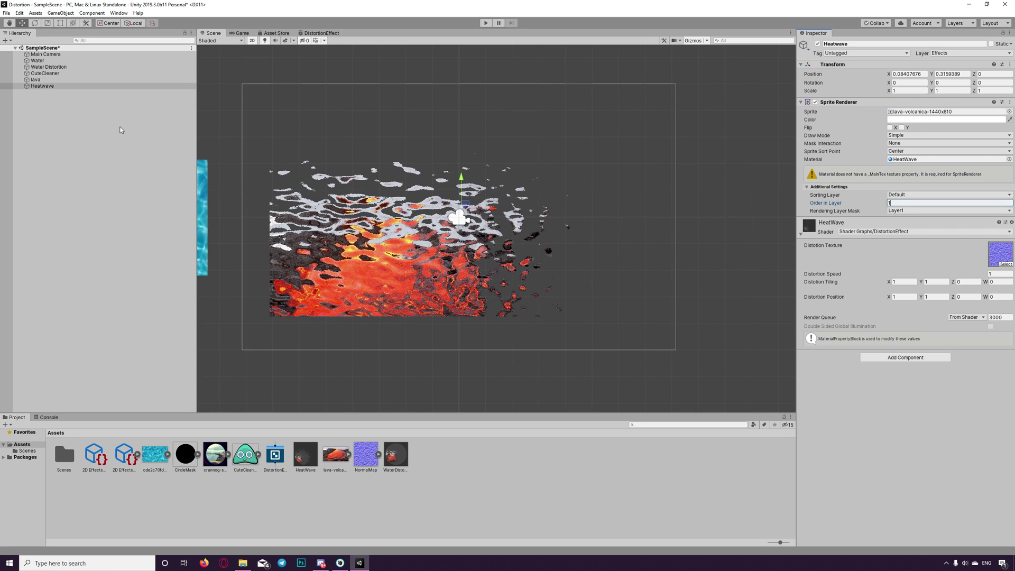
Set HeatWave's Distortion Position to 0.01, 0.01 and Distortion Tiling to -0.5, -2
click(34, 85)
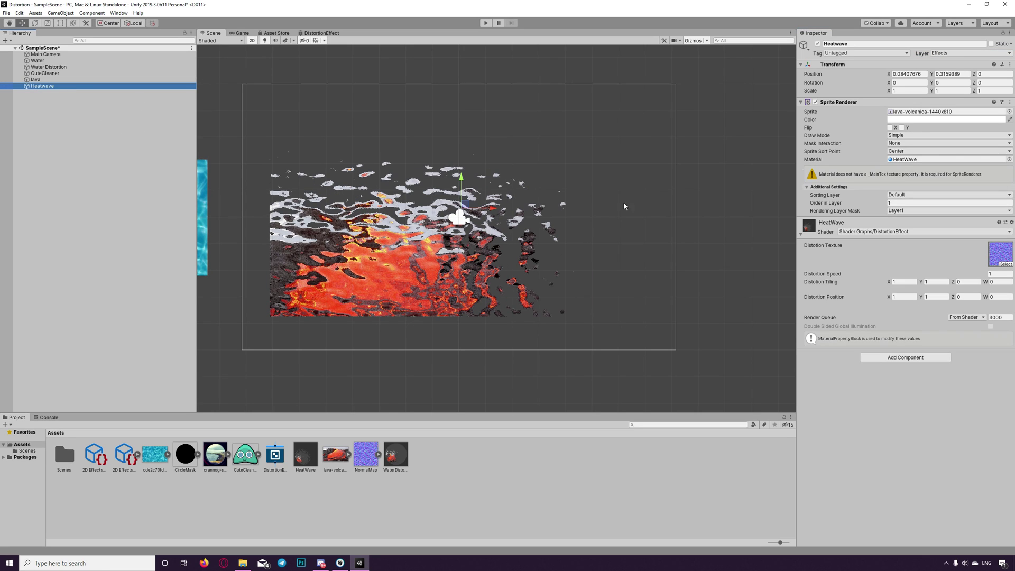
click(905, 297)
text(0.01)
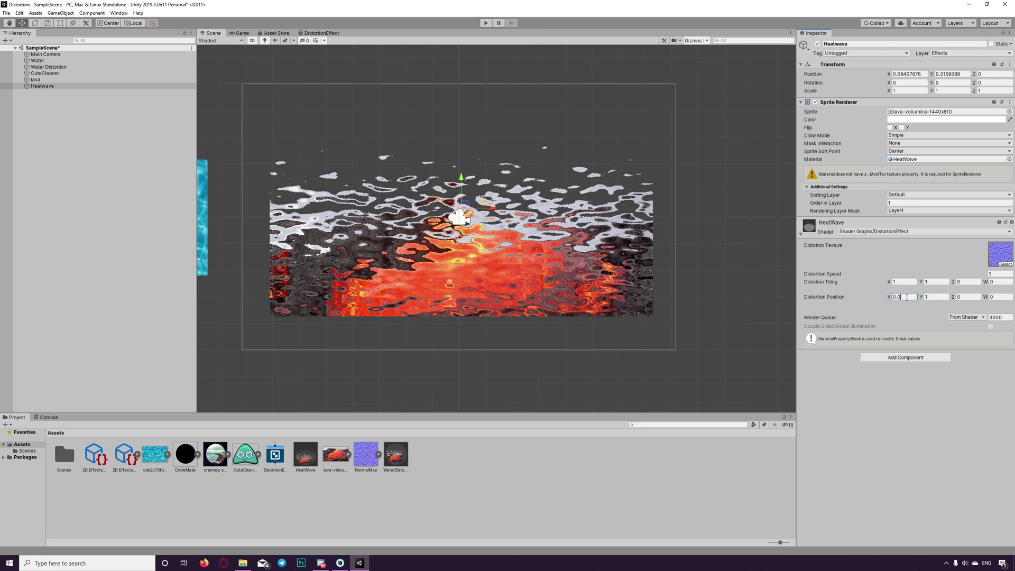
click(935, 296)
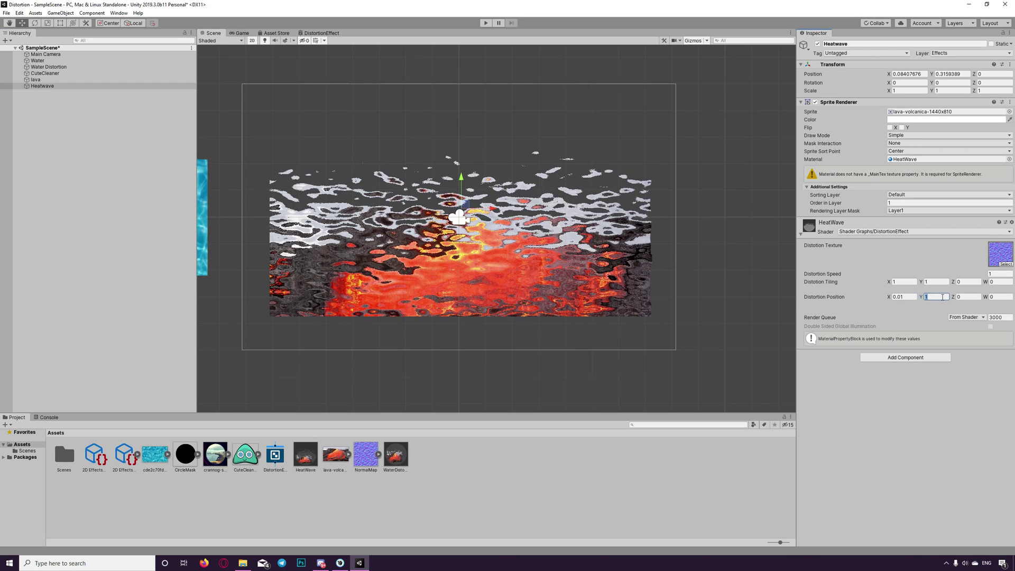
text(0.01)
click(905, 282)
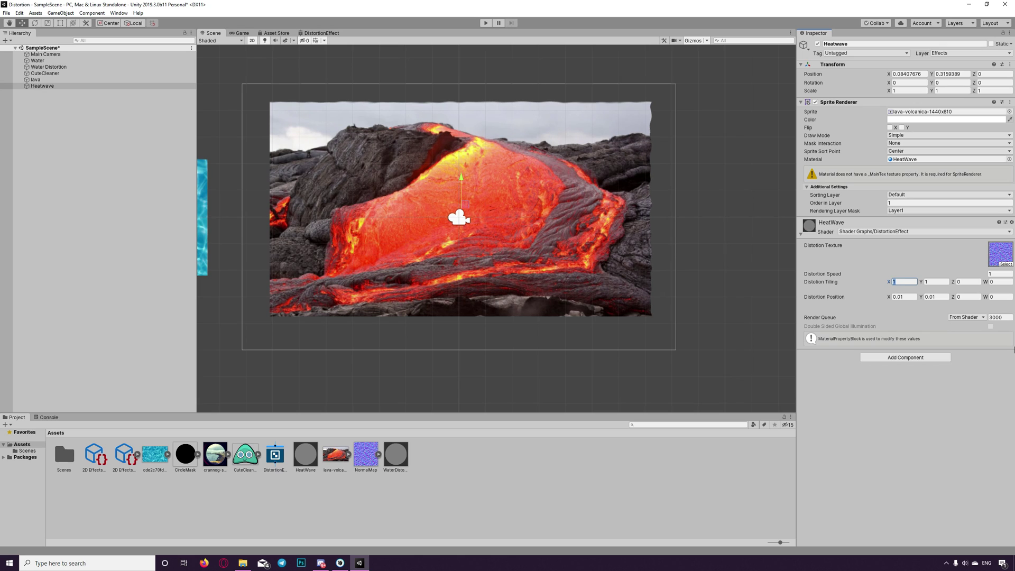
text(-0.5)
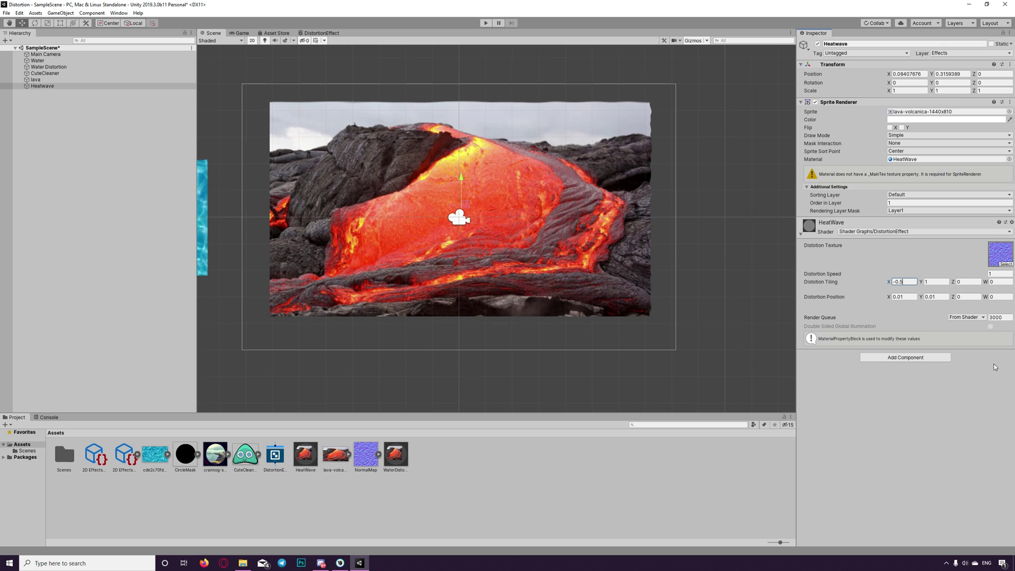
click(935, 283)
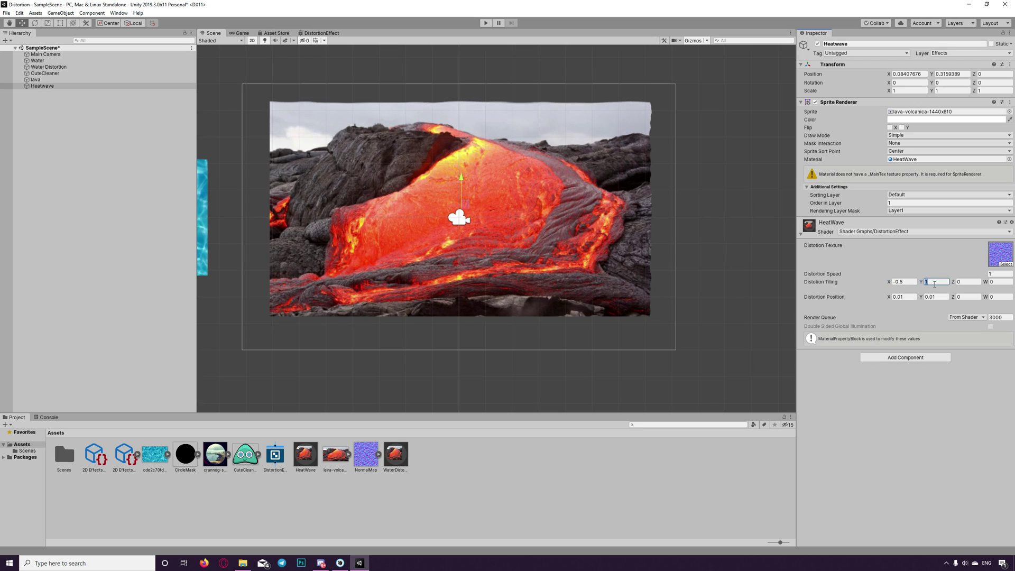
text(-2)
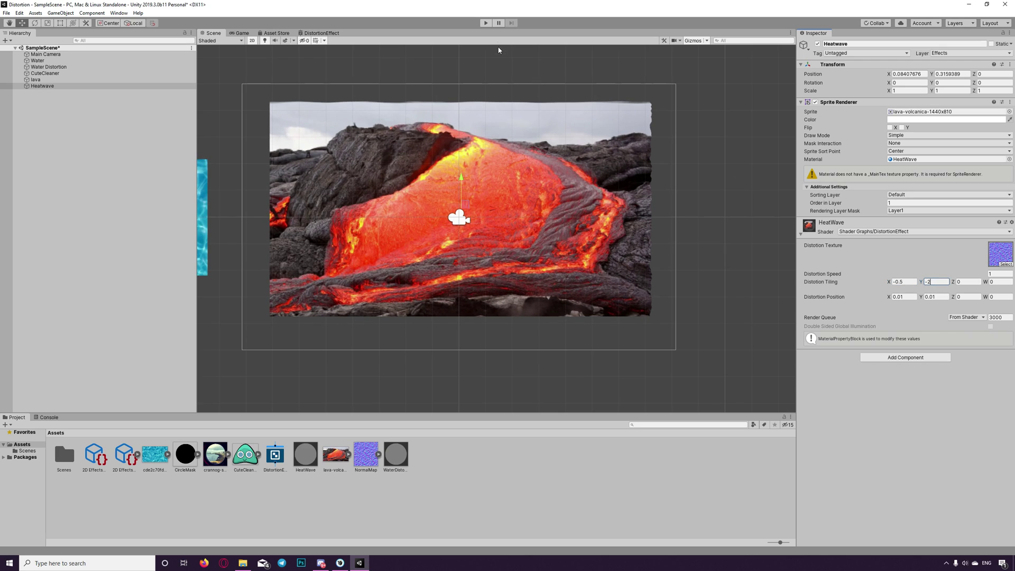
Preview the lava heat shimmer in play mode, then drop the crannog-seafood-restaurant photo at scene centre
click(486, 24)
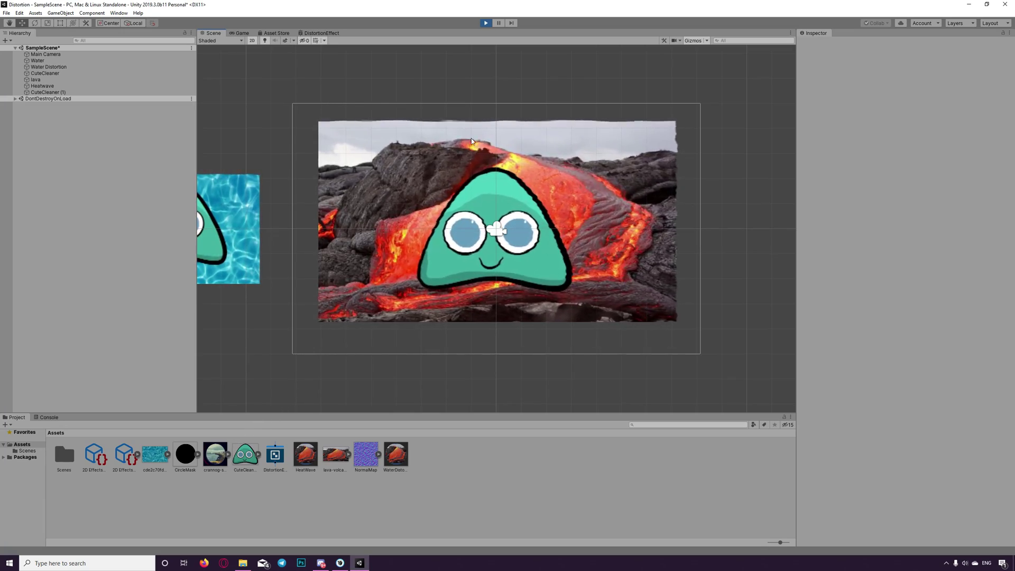
click(486, 23)
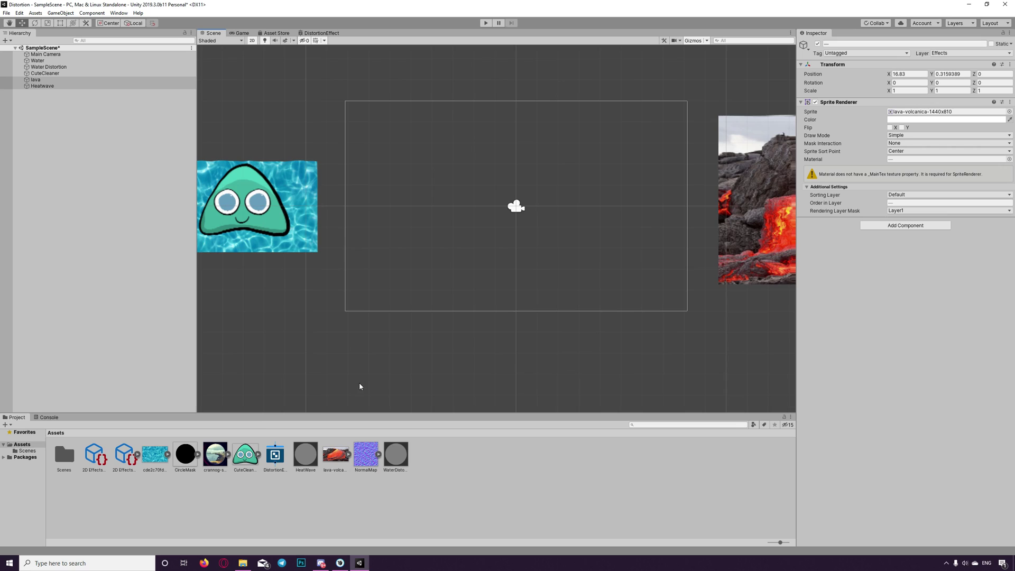
click(219, 491)
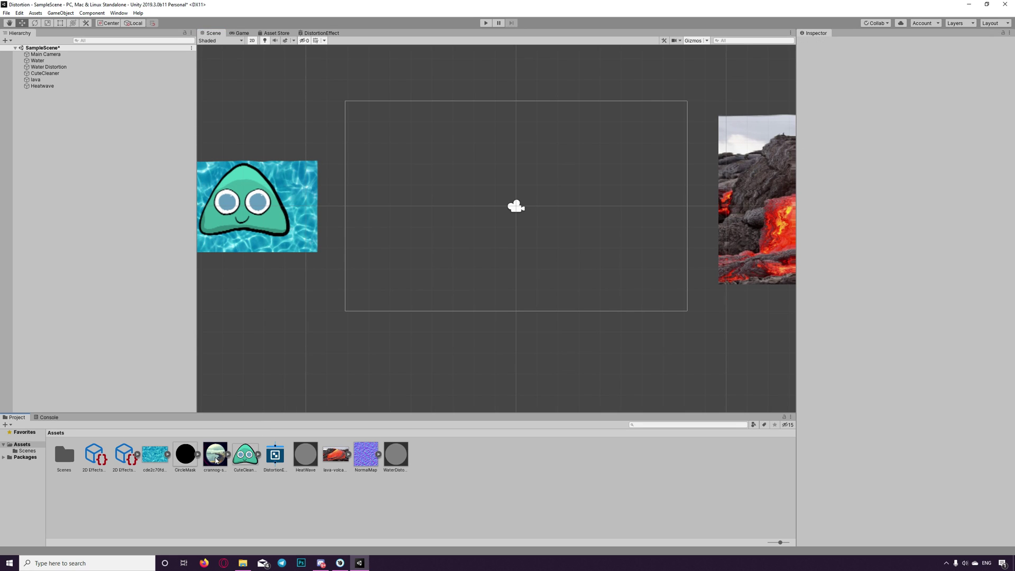
drag(215, 460, 514, 189)
Drag the CircleMask sprite from the assets into the scene over the crannog photo
click(186, 458)
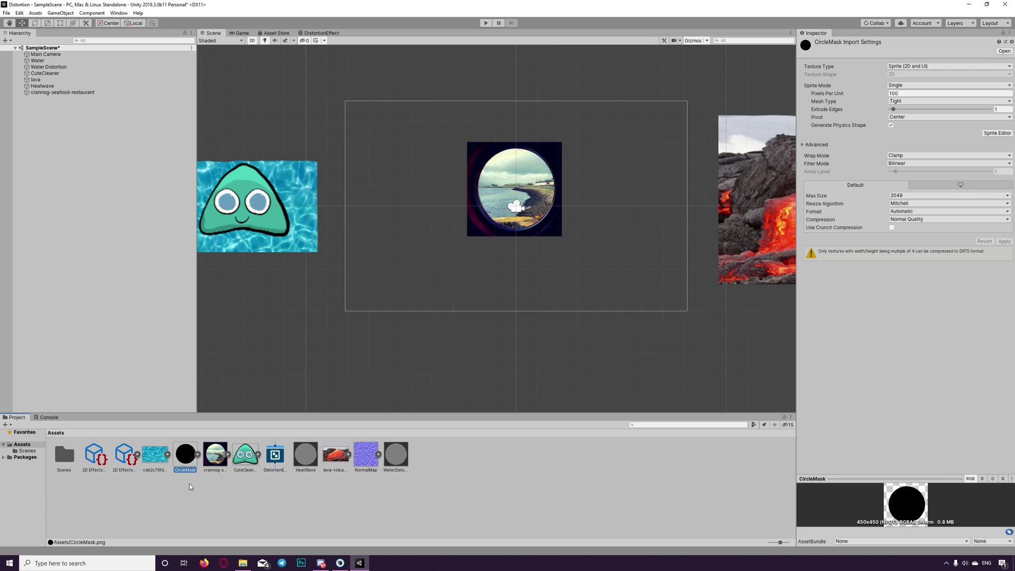
click(189, 485)
drag(188, 463, 513, 189)
click(43, 99)
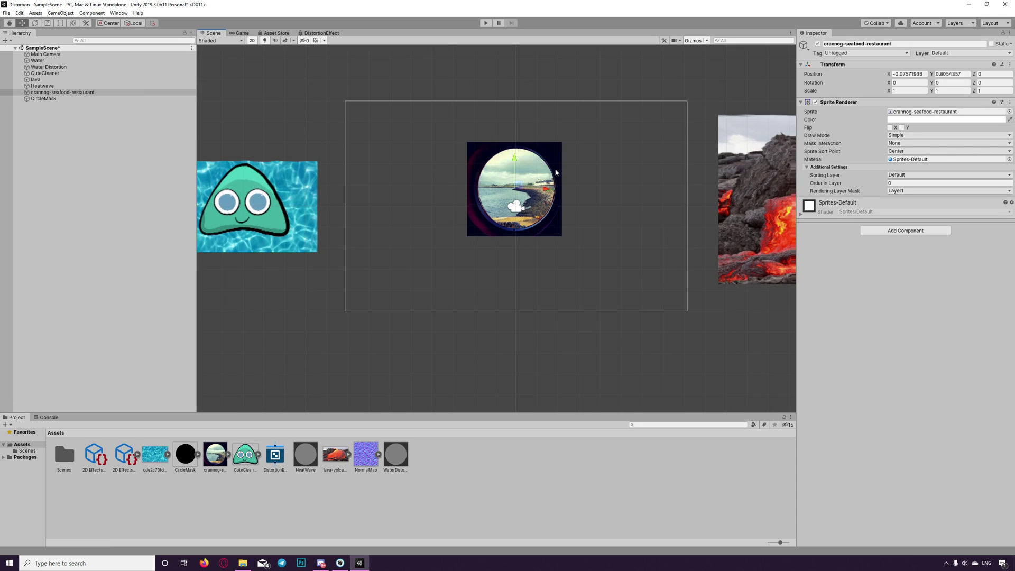
Rename the crannog photo object to Window
click(87, 93)
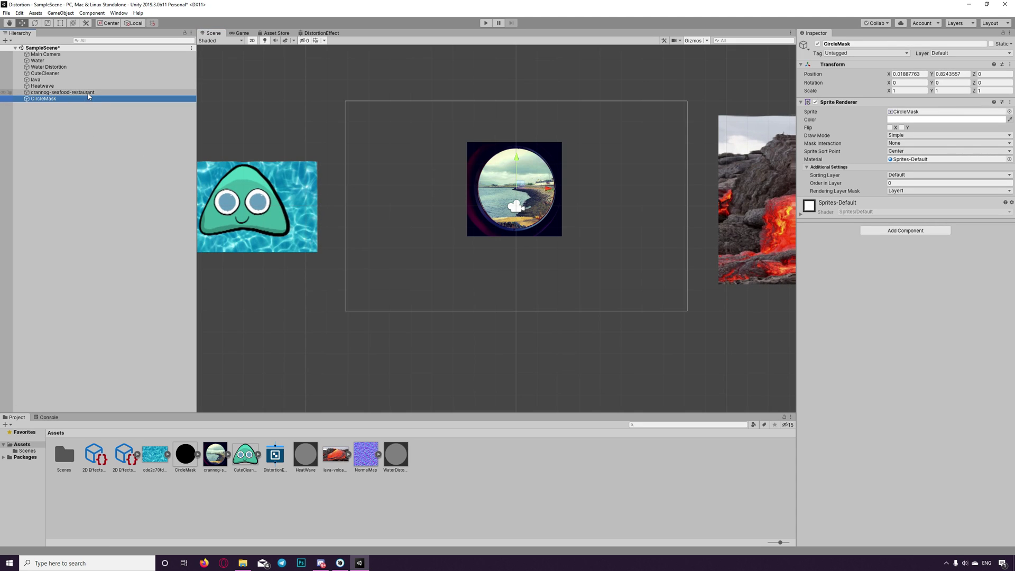
key(f)
key(F2)
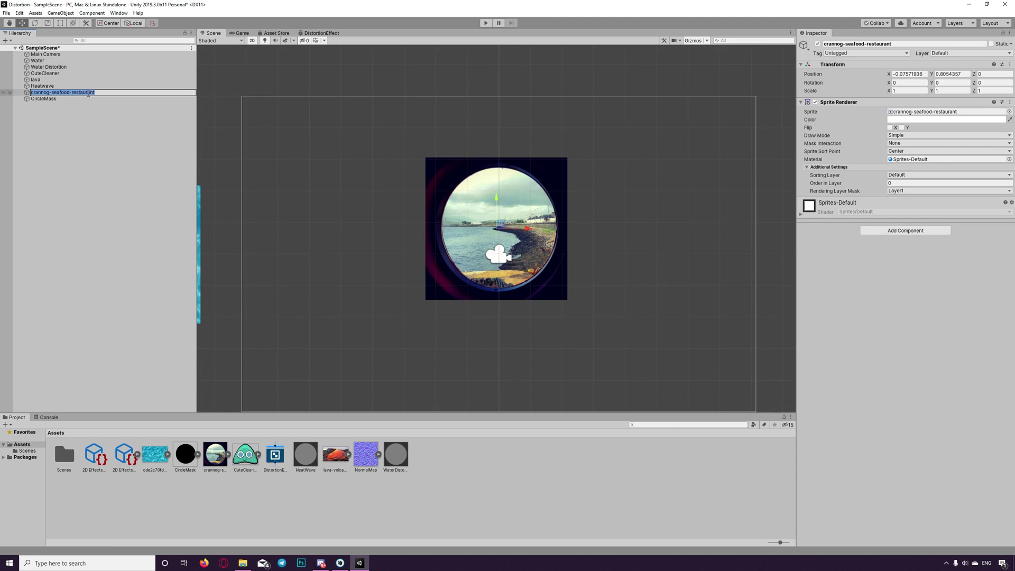
text(Window)
key(Return)
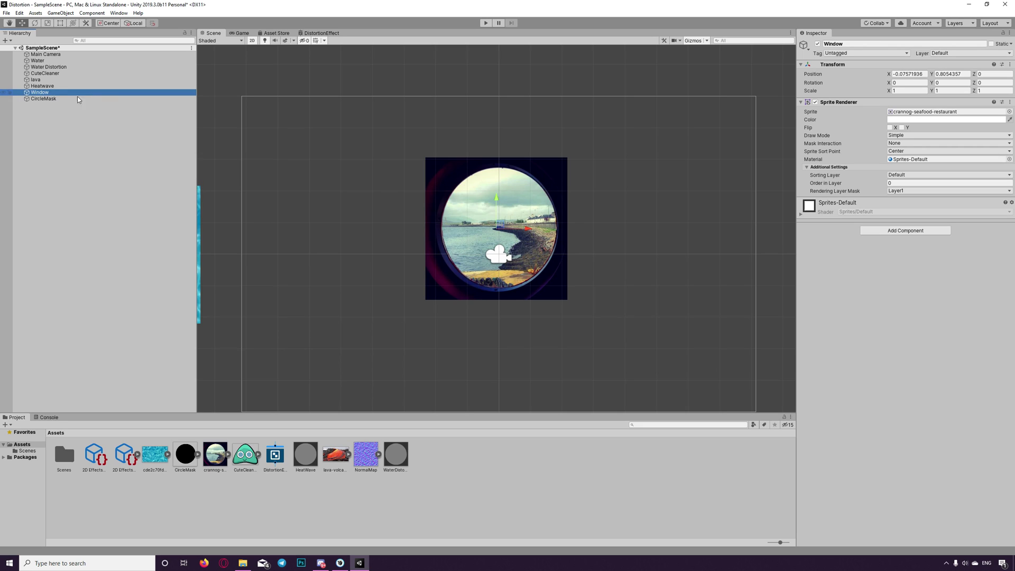
Rename the CircleMask object to WindowMask
click(65, 100)
key(F2)
text(W)
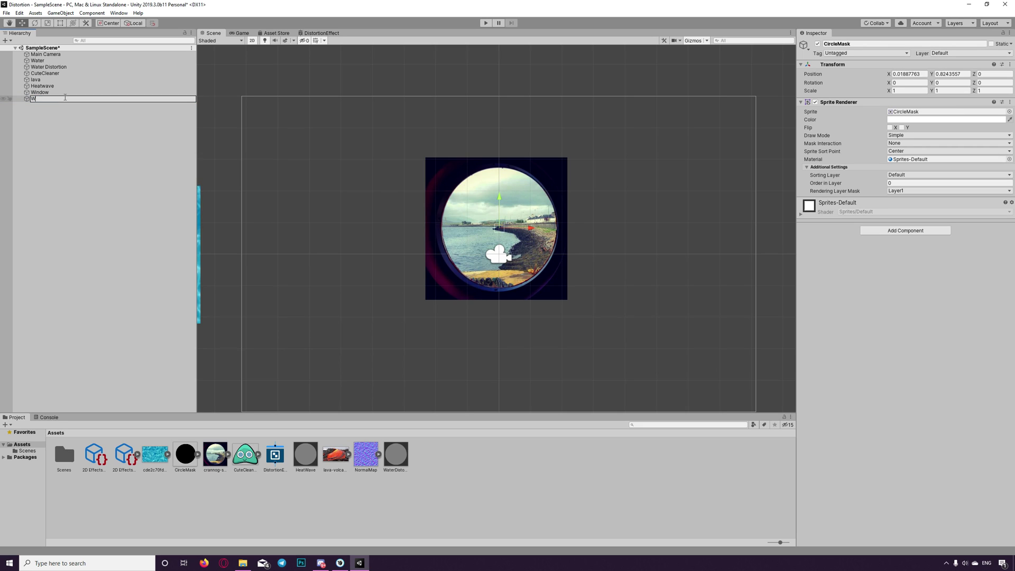
text(indowMas)
key(Return)
key(F2)
click(70, 98)
key(Return)
click(88, 177)
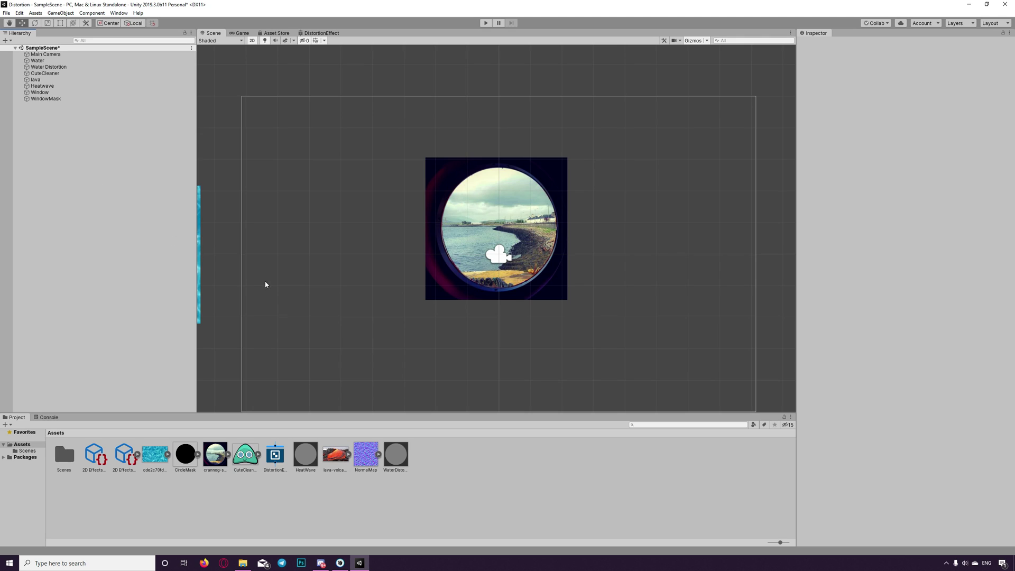
Create a material named RainEffect and assign it the DistortionEffect shader graph
right_click(466, 453)
mouse_move(541, 257)
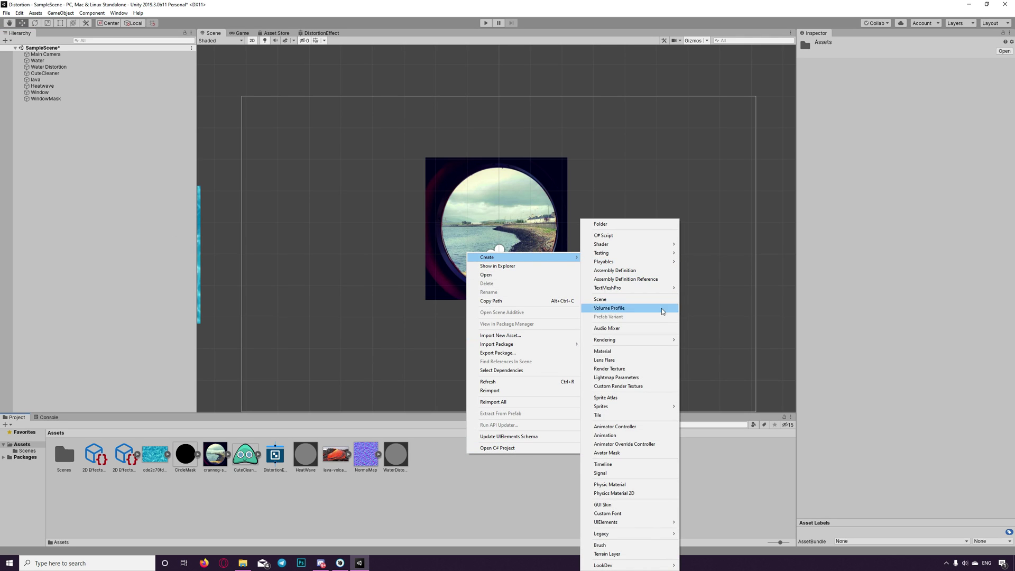
click(647, 352)
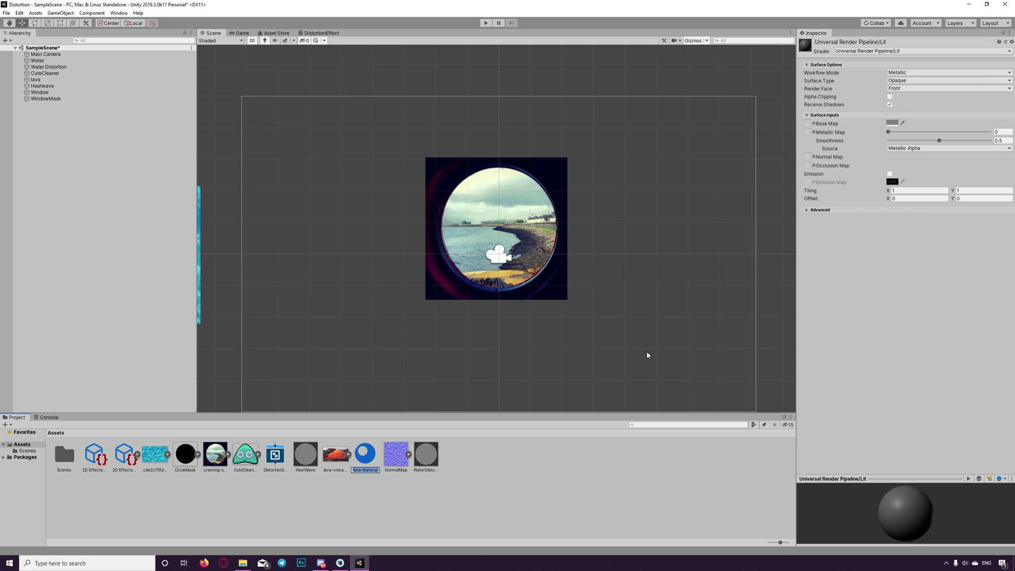
text(RainEffect)
key(Return)
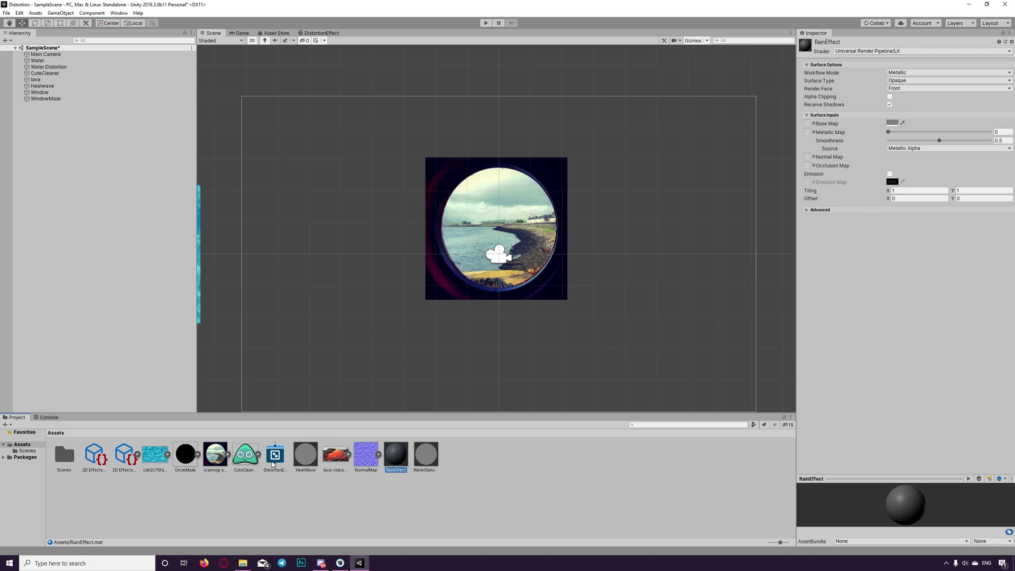
drag(275, 456, 53, 100)
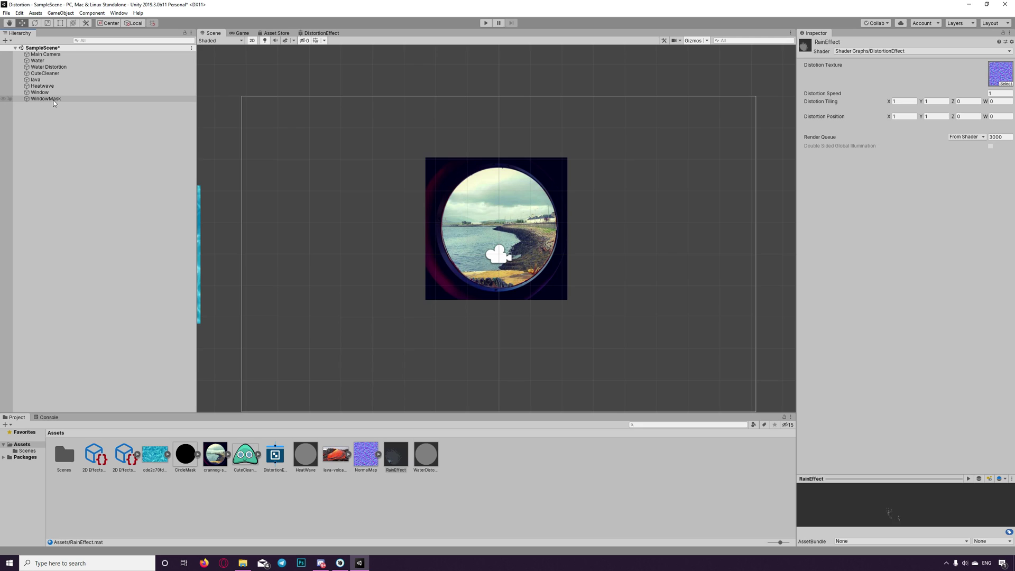
Apply RainEffect to WindowMask, with Order in Layer 1 on the Effects layer
click(51, 99)
click(898, 203)
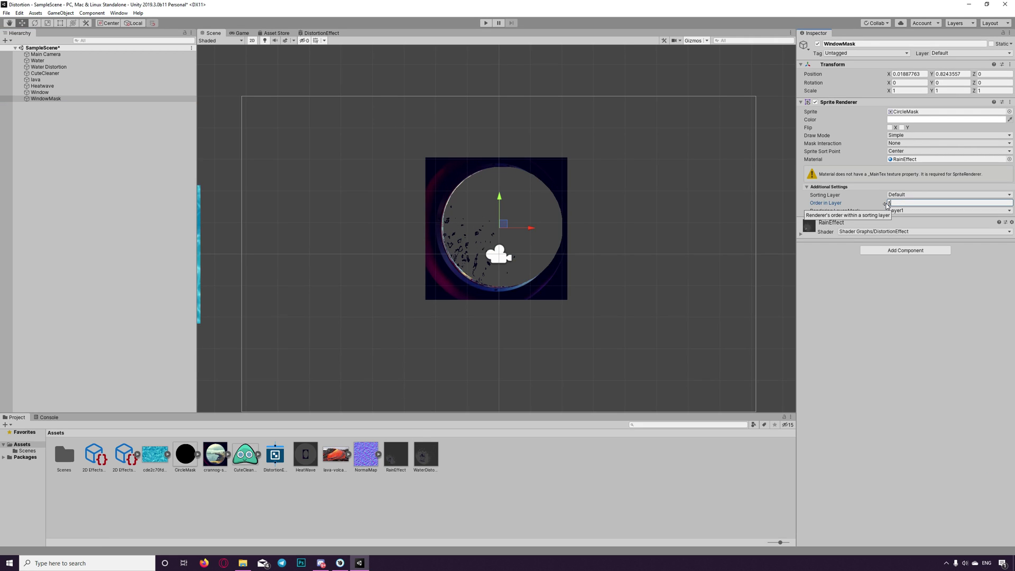
text(1)
click(968, 53)
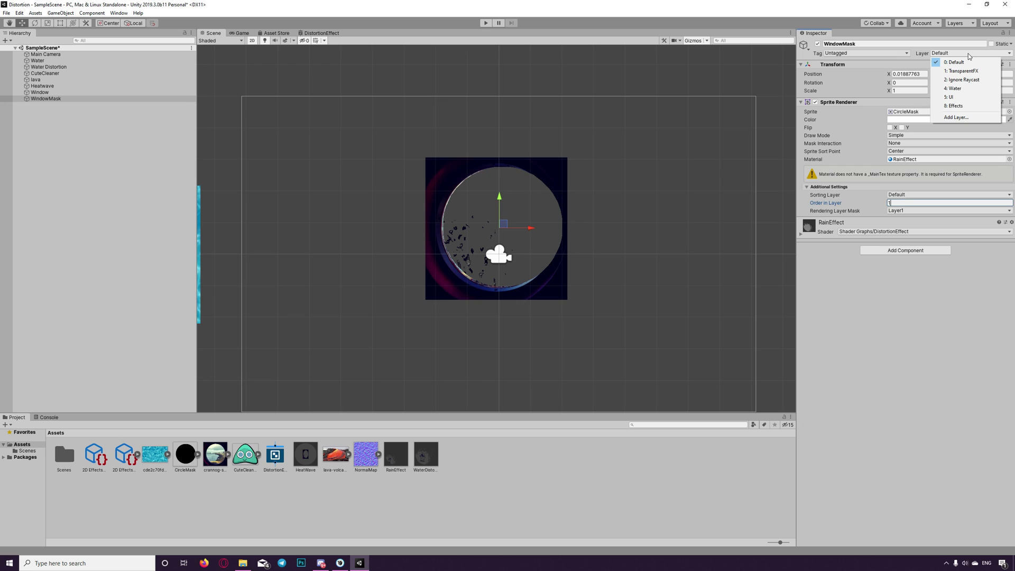
click(956, 105)
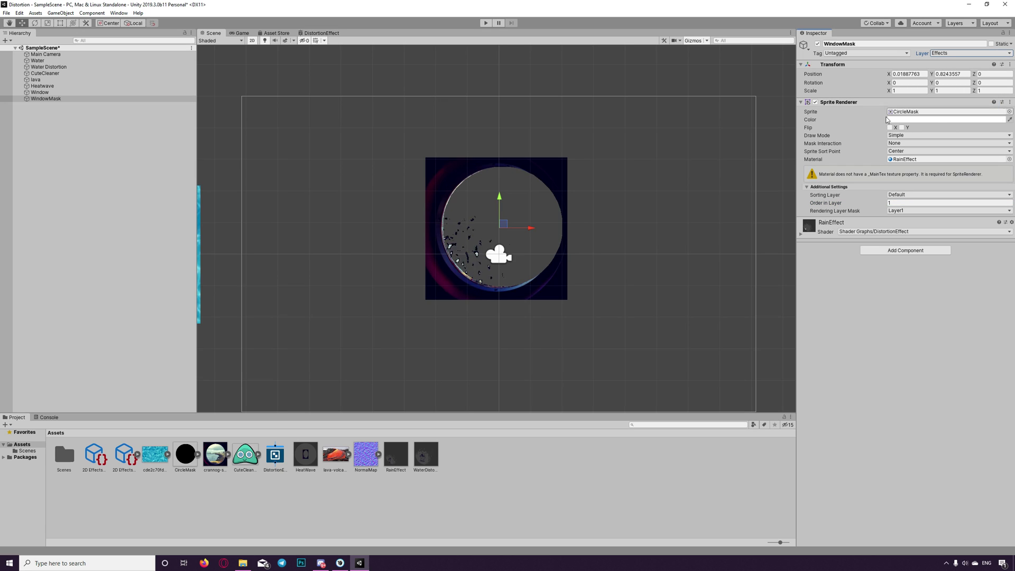
Set the RainEffect distortion position to 0.05, 0.05
click(801, 234)
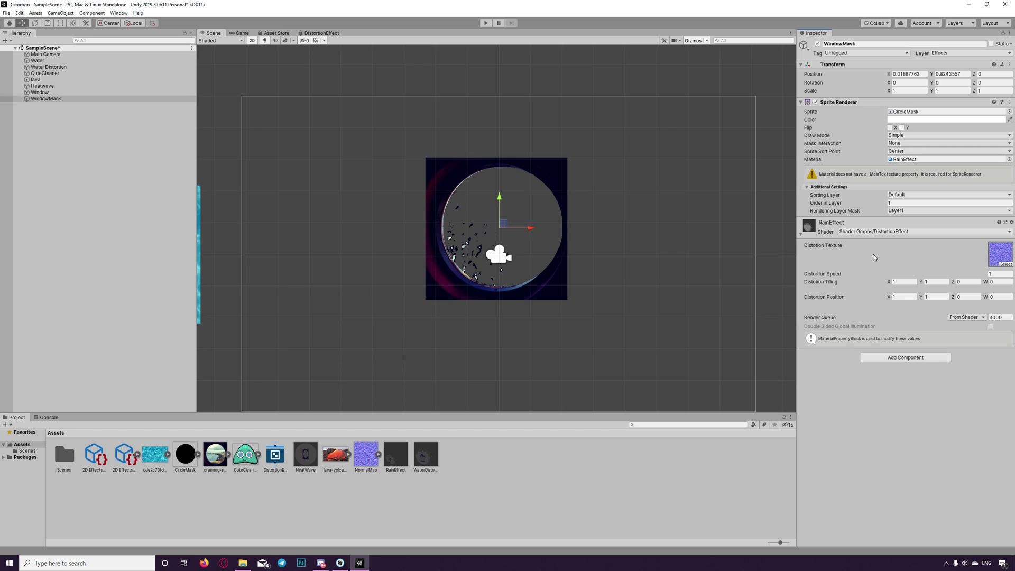
click(903, 297)
click(899, 296)
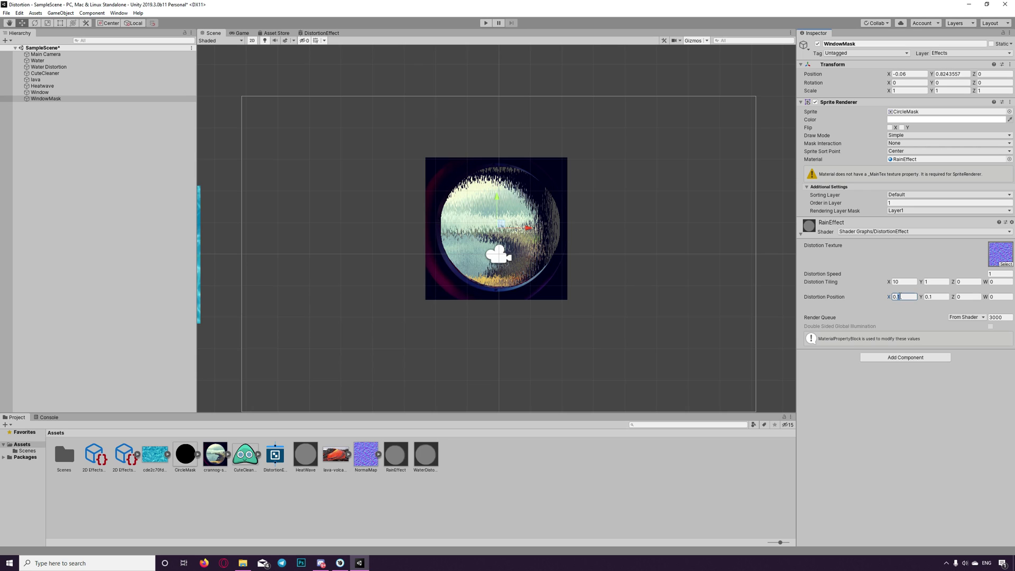
key(BackSpace)
text(5)
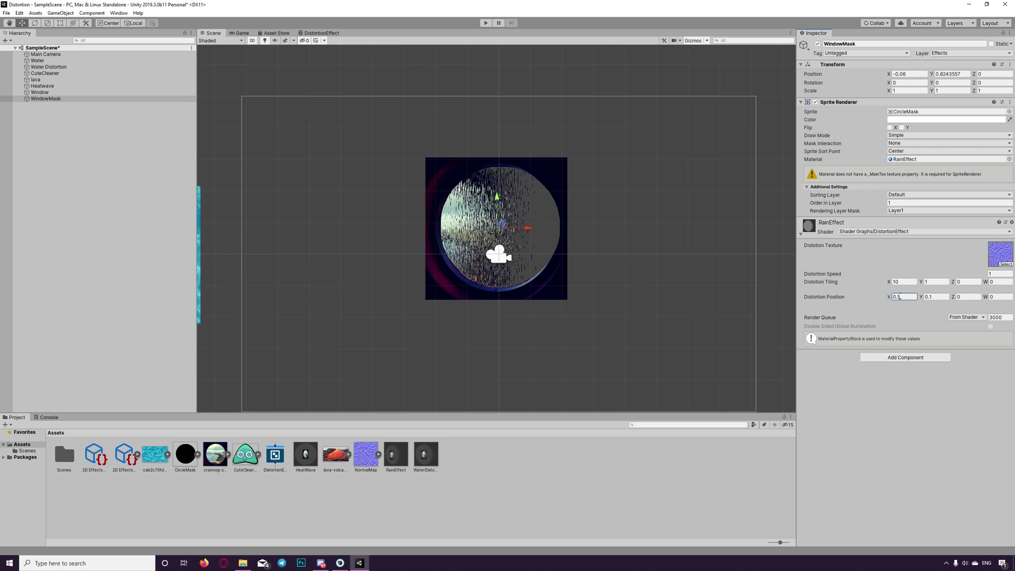
key(BackSpace)
text(1)
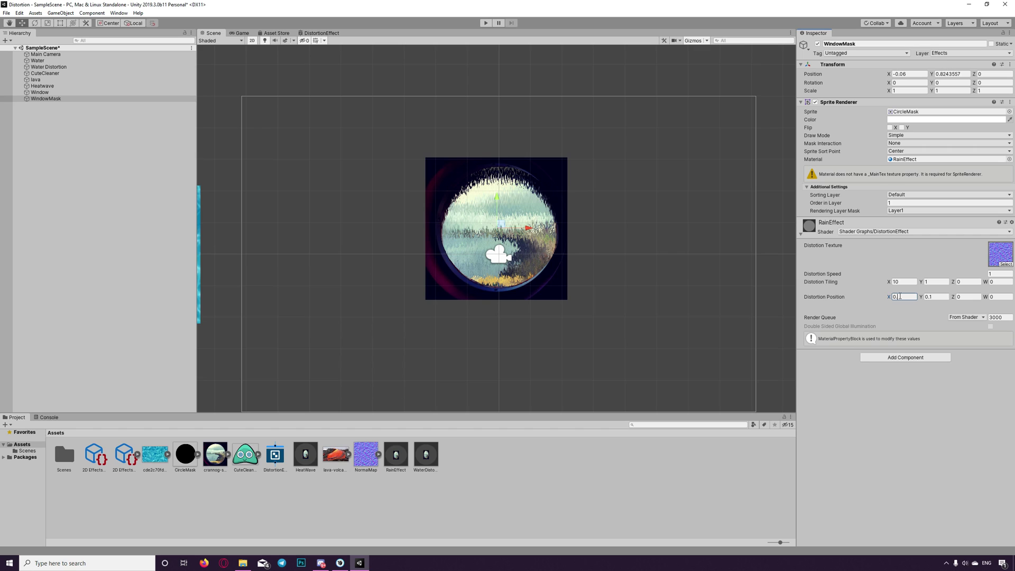
key(BackSpace)
text(05)
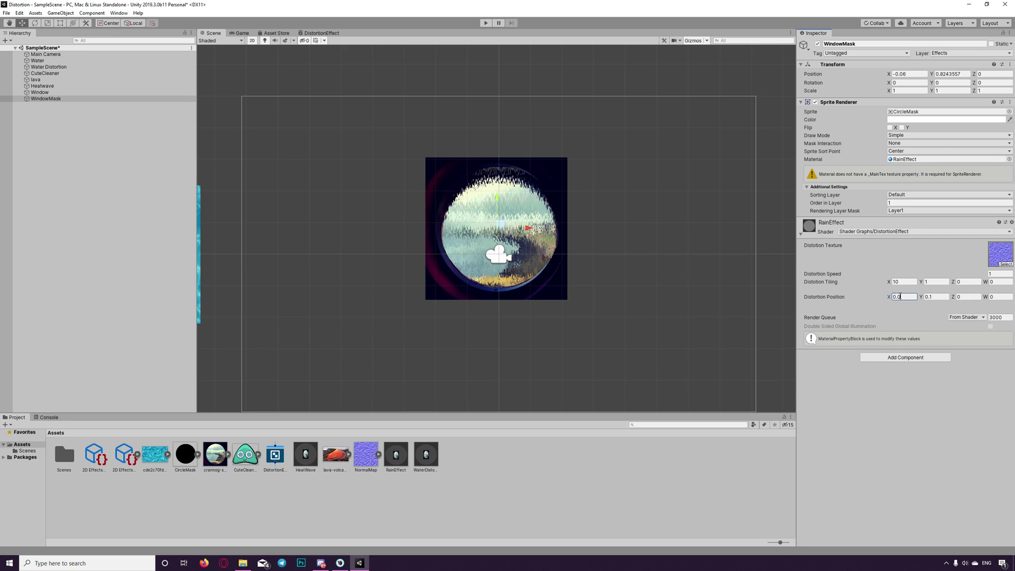
click(938, 296)
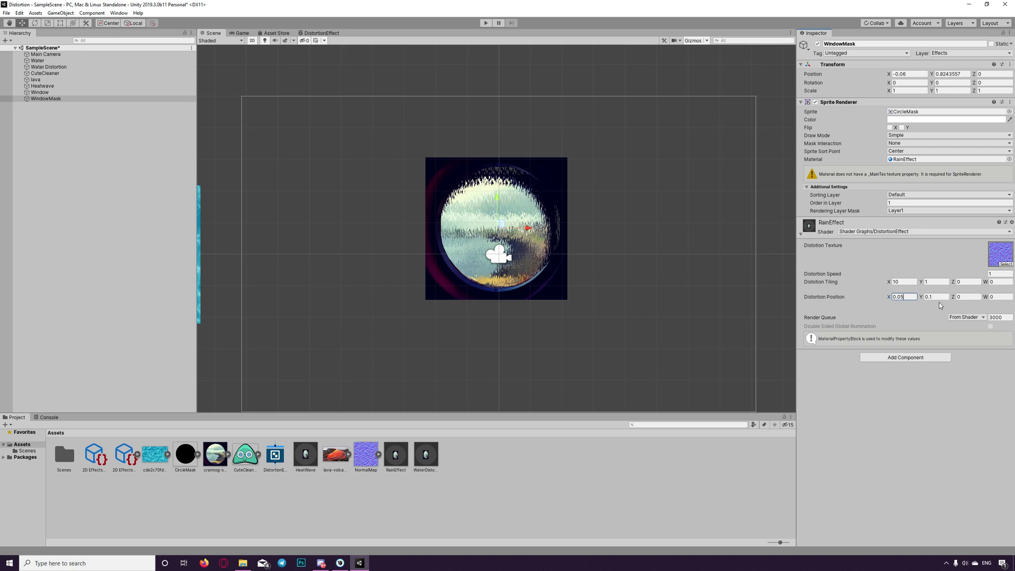
text(0.05)
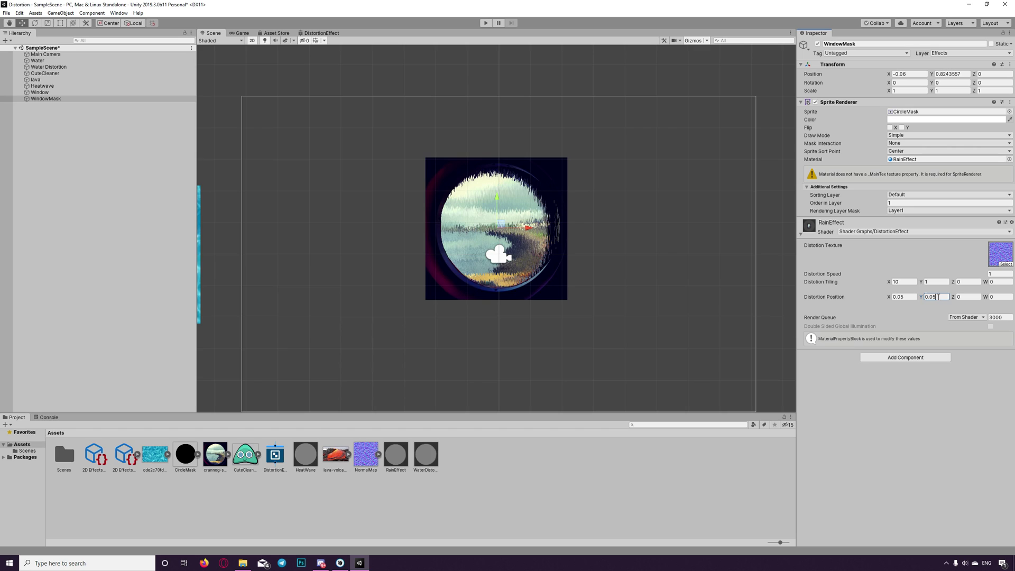
click(658, 224)
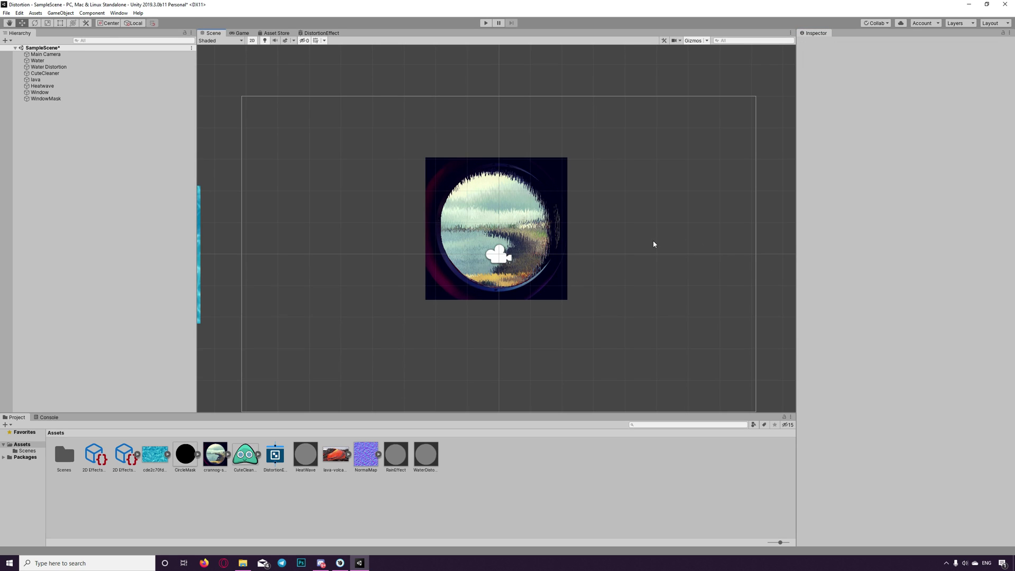
click(485, 23)
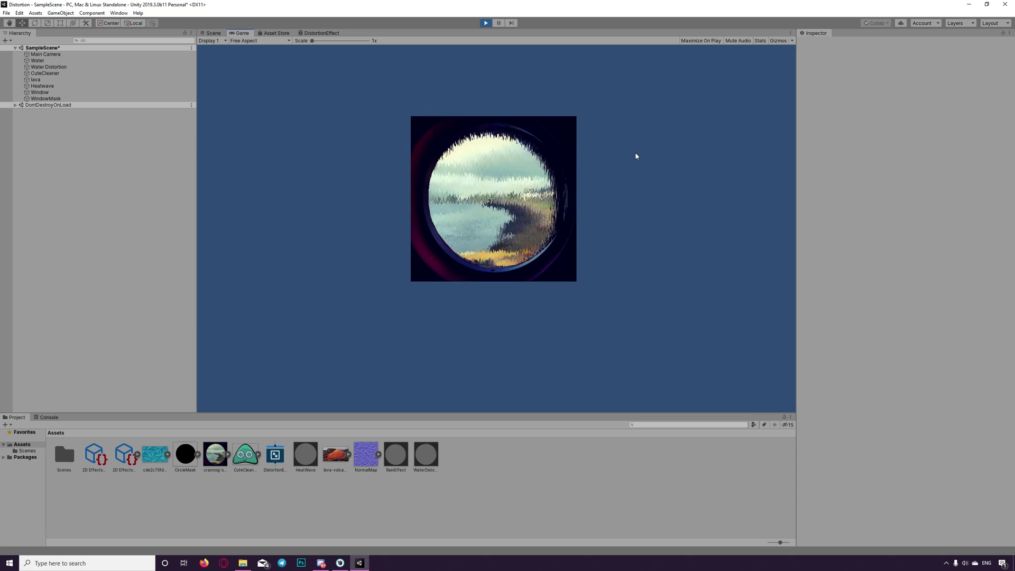
click(486, 24)
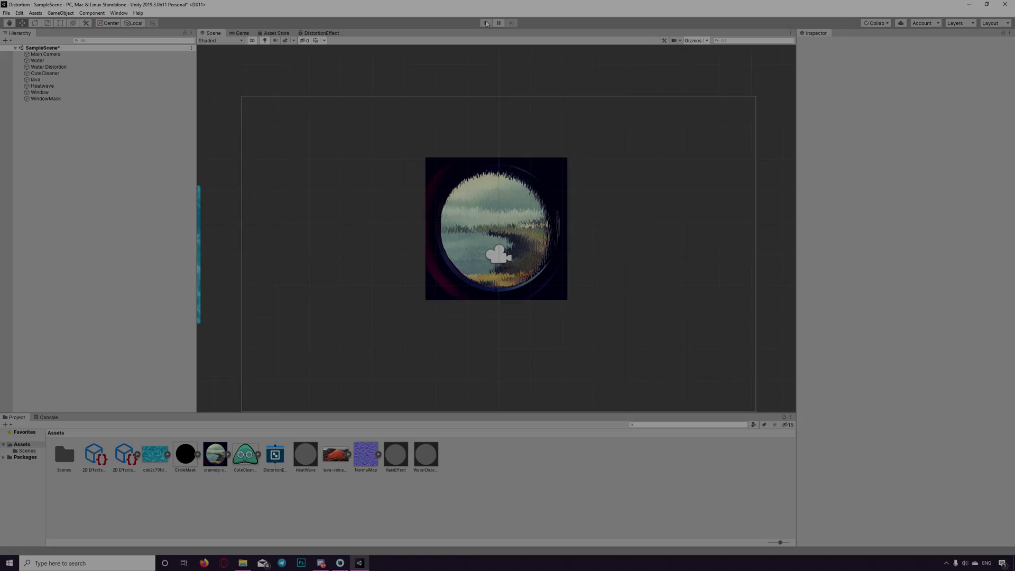